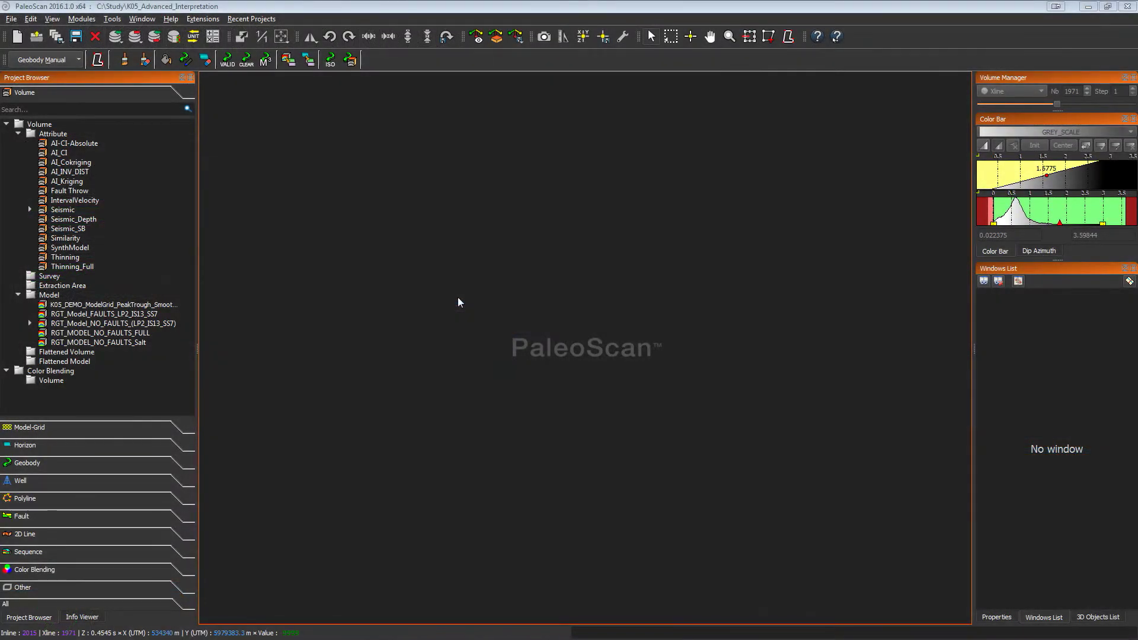
Step: Enable the Advanced Interpretation extension and switch the toolbar to the Sequence Stratigraphy tools
{"action": "left_click", "coordinate": [202, 18]}
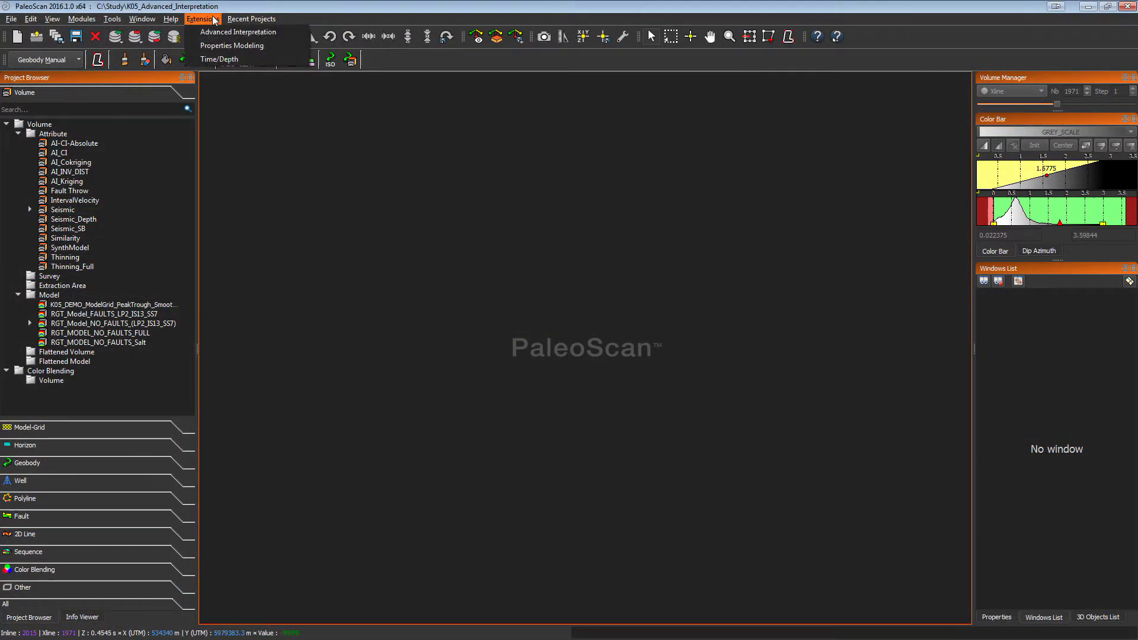
{"action": "left_click", "coordinate": [220, 33]}
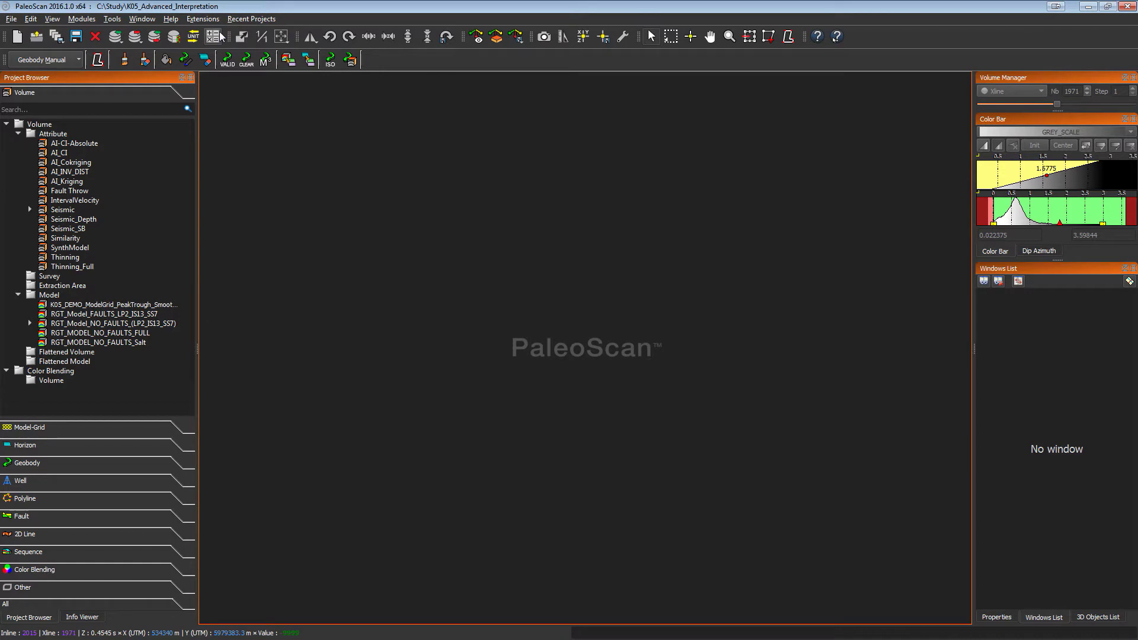
{"action": "left_click", "coordinate": [75, 60]}
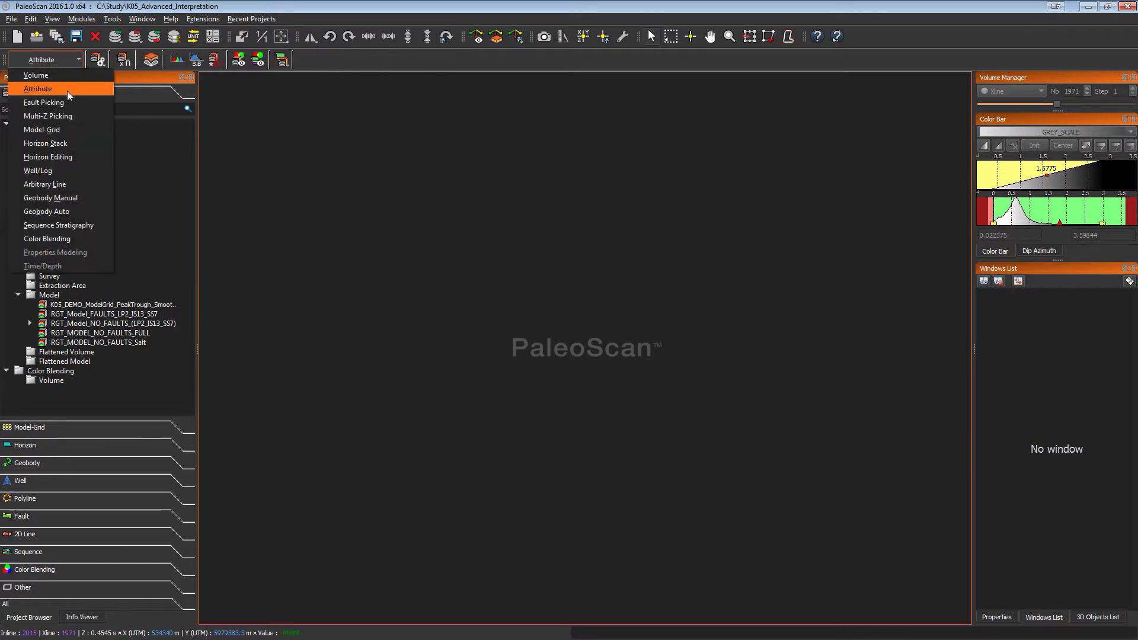
{"action": "left_click", "coordinate": [88, 225]}
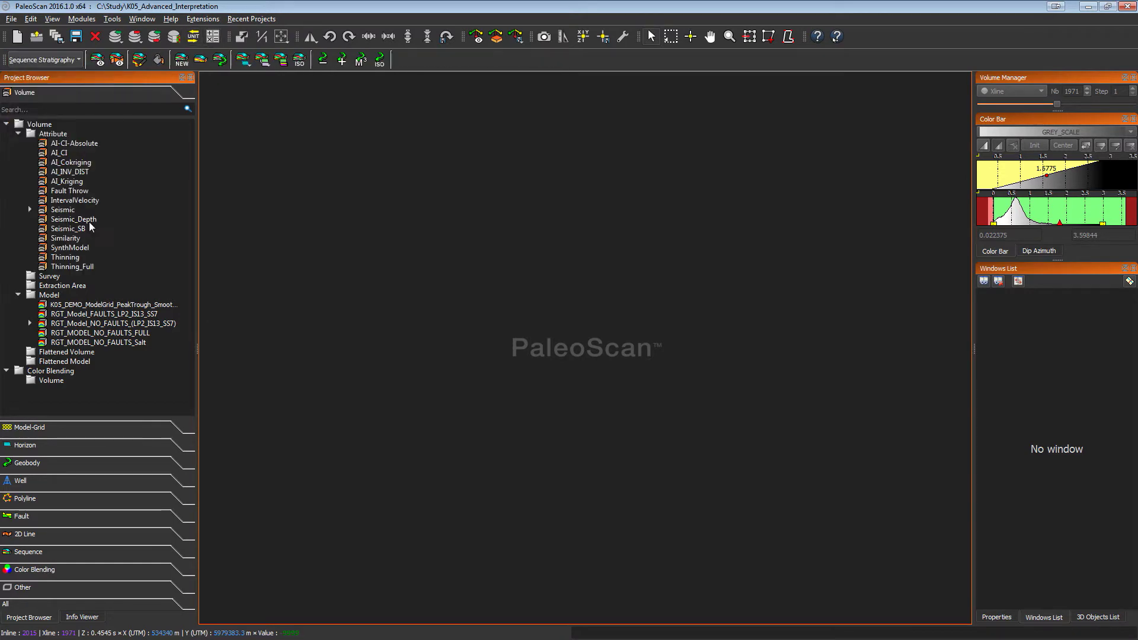
Step: Open a maximized Strati Viewer using RGT_Model_NO_FAULTS_(LP2_IS13_SS7) as the reference model
{"action": "left_click", "coordinate": [98, 59]}
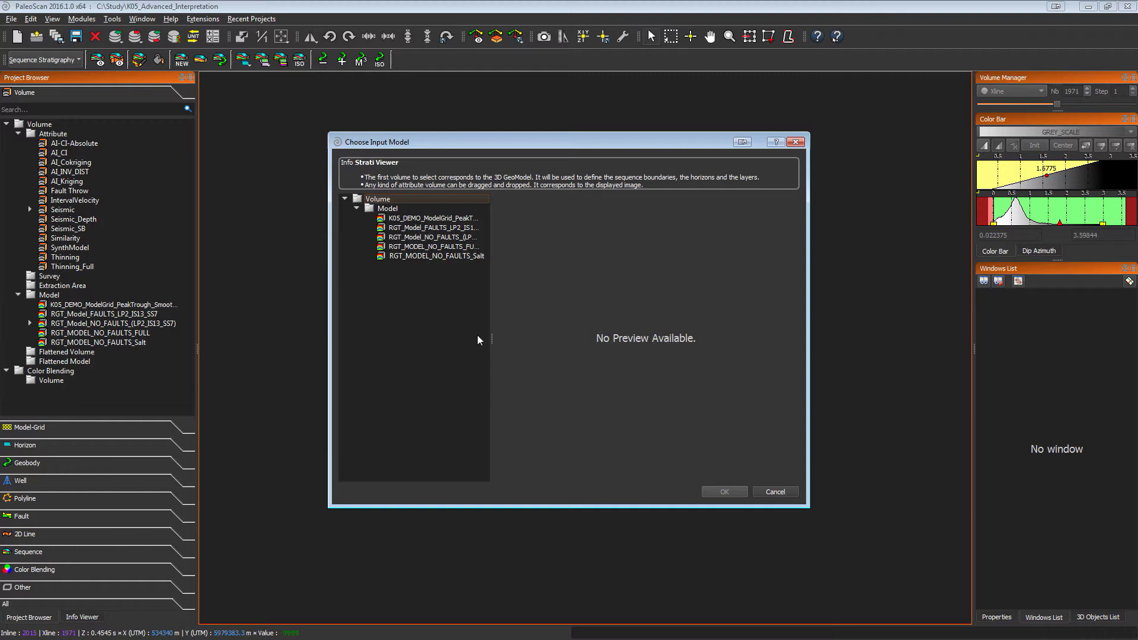
{"action": "left_click_drag", "start_coordinate": [491, 338], "coordinate": [549, 333]}
{"action": "left_click", "coordinate": [484, 238]}
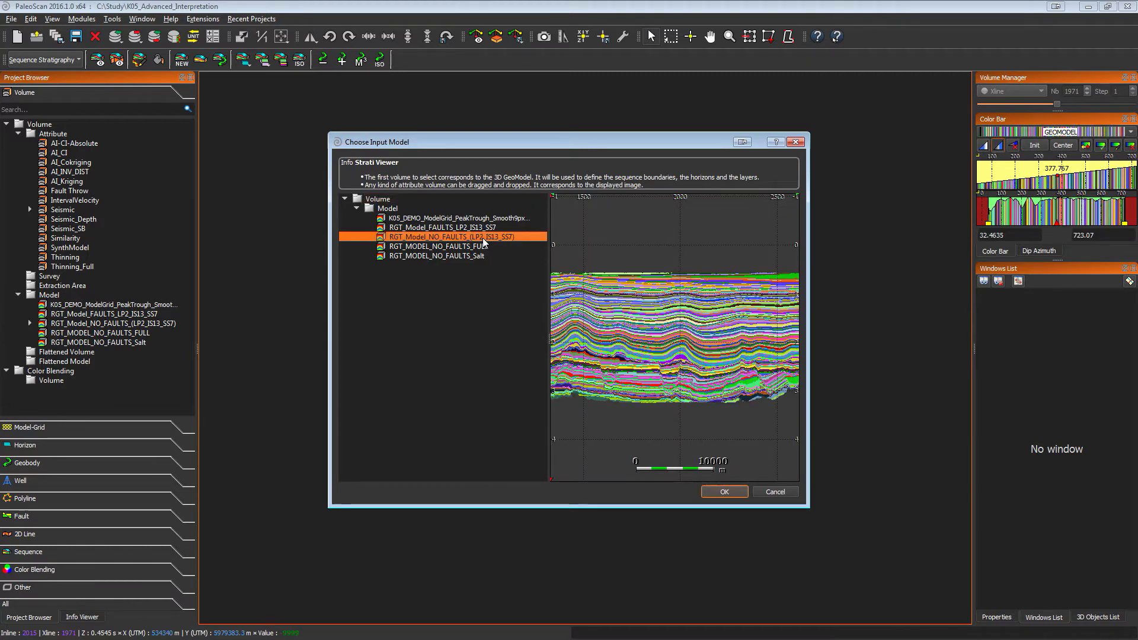
{"action": "left_click", "coordinate": [723, 491]}
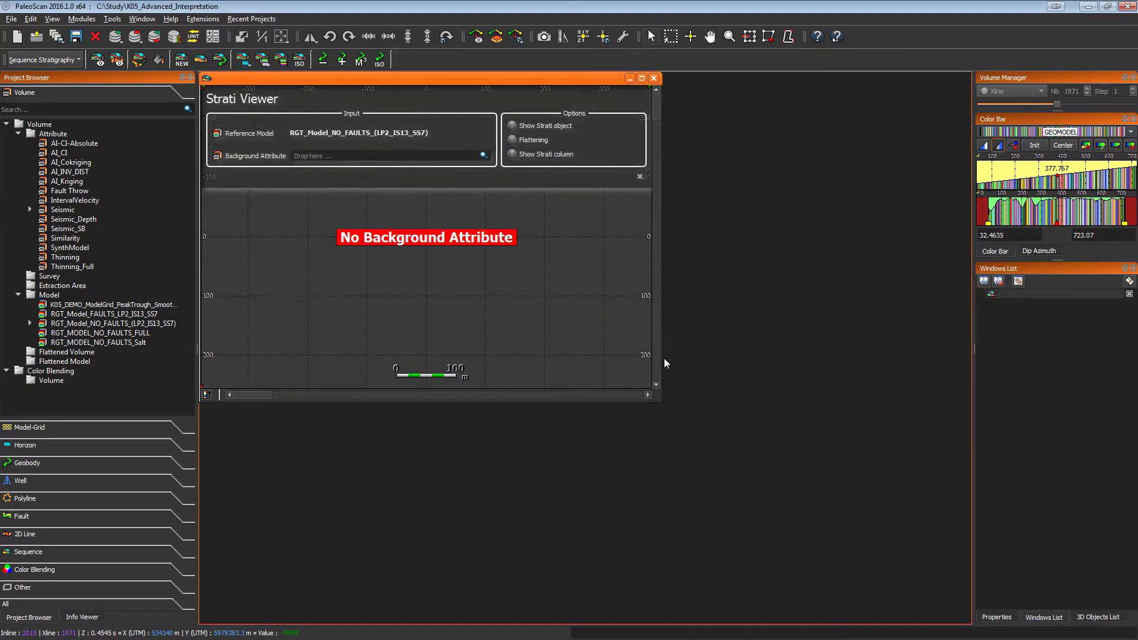
{"action": "left_click", "coordinate": [641, 78]}
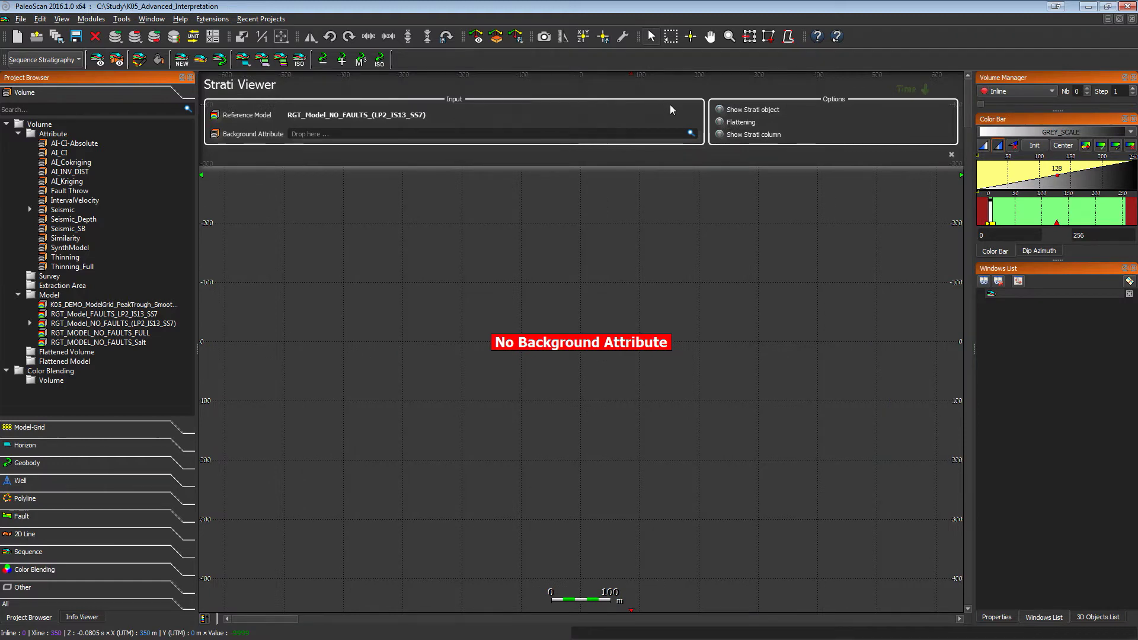
Step: Set RGT_Model_NO_FAULTS_(LP2_IS13_SS7) as the background attribute and display it along the Xline direction
{"action": "left_click", "coordinate": [691, 135]}
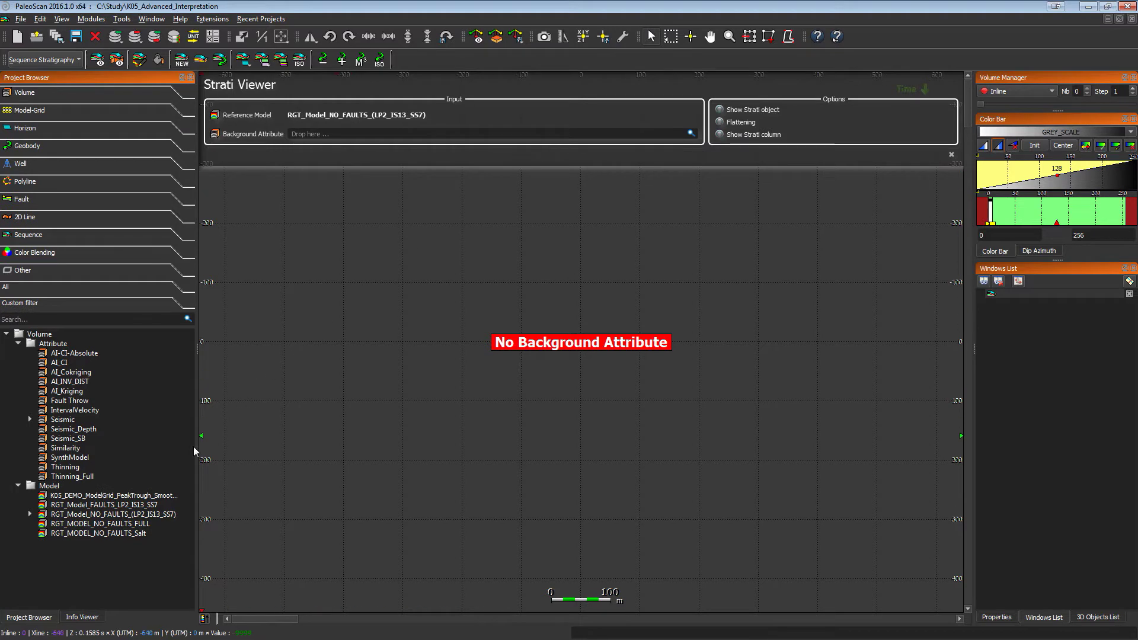
{"action": "left_click_drag", "start_coordinate": [165, 519], "coordinate": [441, 136]}
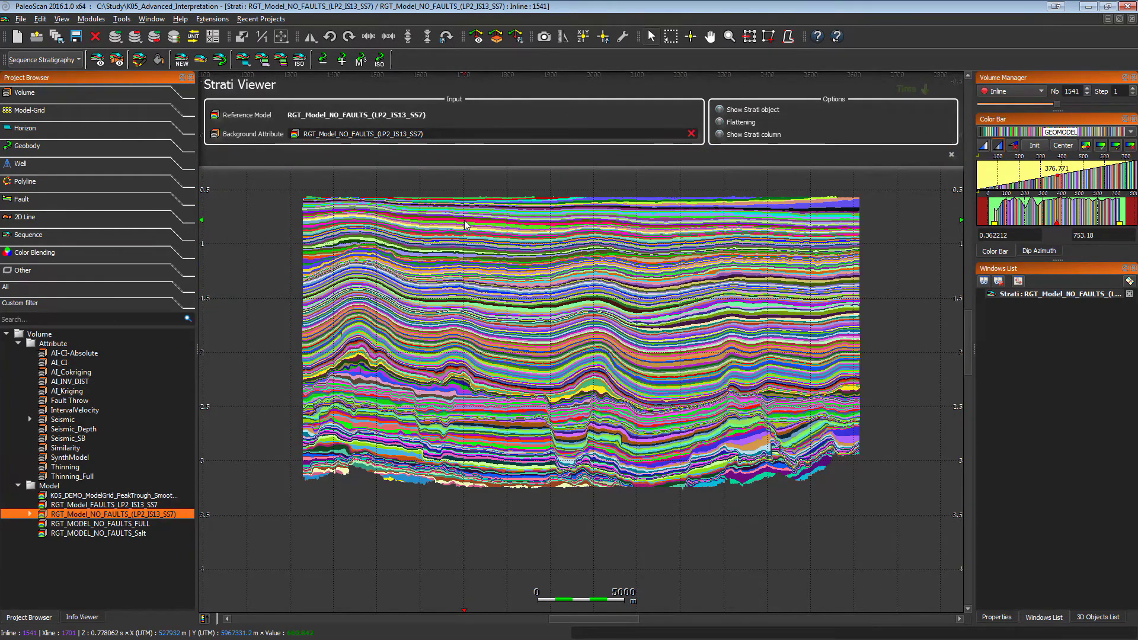
{"action": "left_click", "coordinate": [1016, 93]}
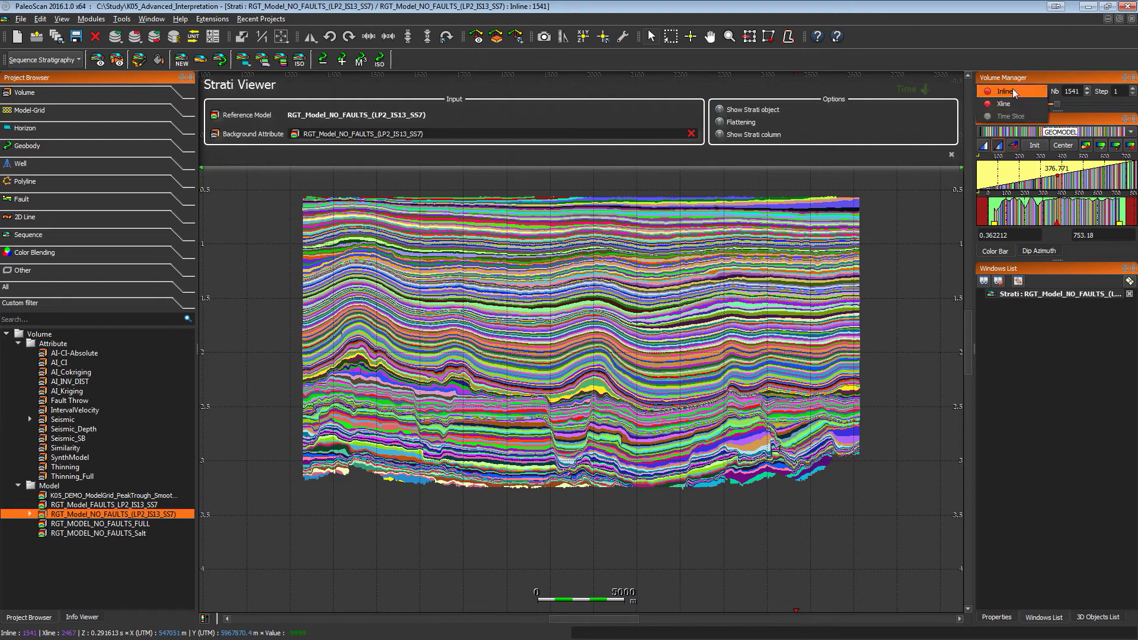
{"action": "left_click", "coordinate": [1016, 104]}
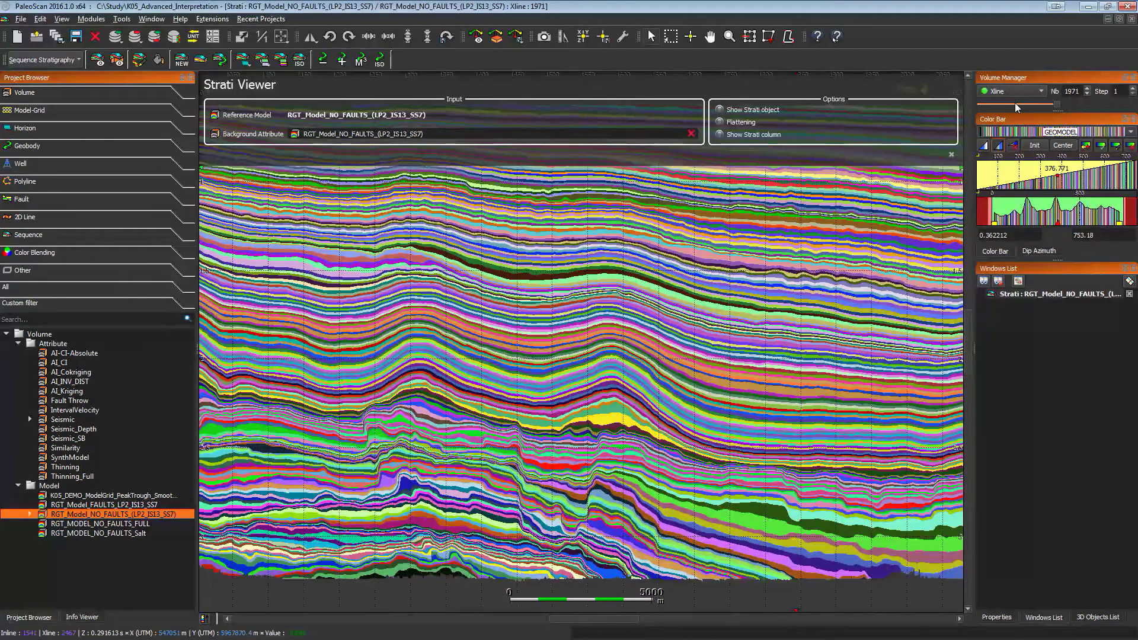
{"action": "scroll", "coordinate": [815, 232], "scroll_direction": "down", "scroll_amount": 3}
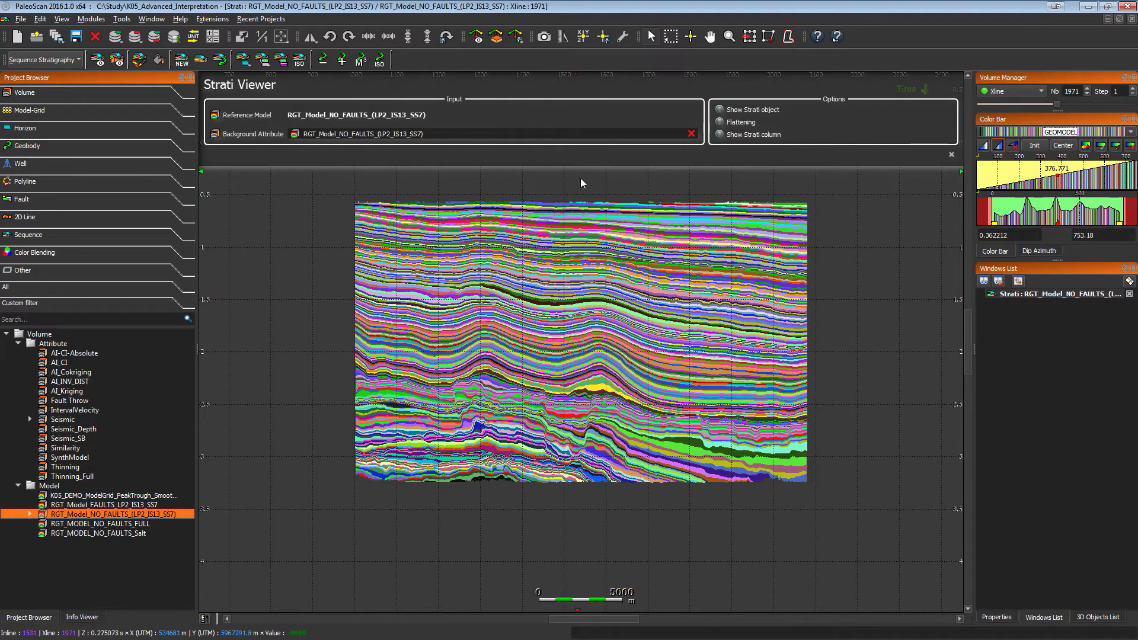
Step: Flatten the displayed model section and set its stretch factor to 1.40
{"action": "left_click", "coordinate": [583, 214]}
{"action": "key", "text": "f"}
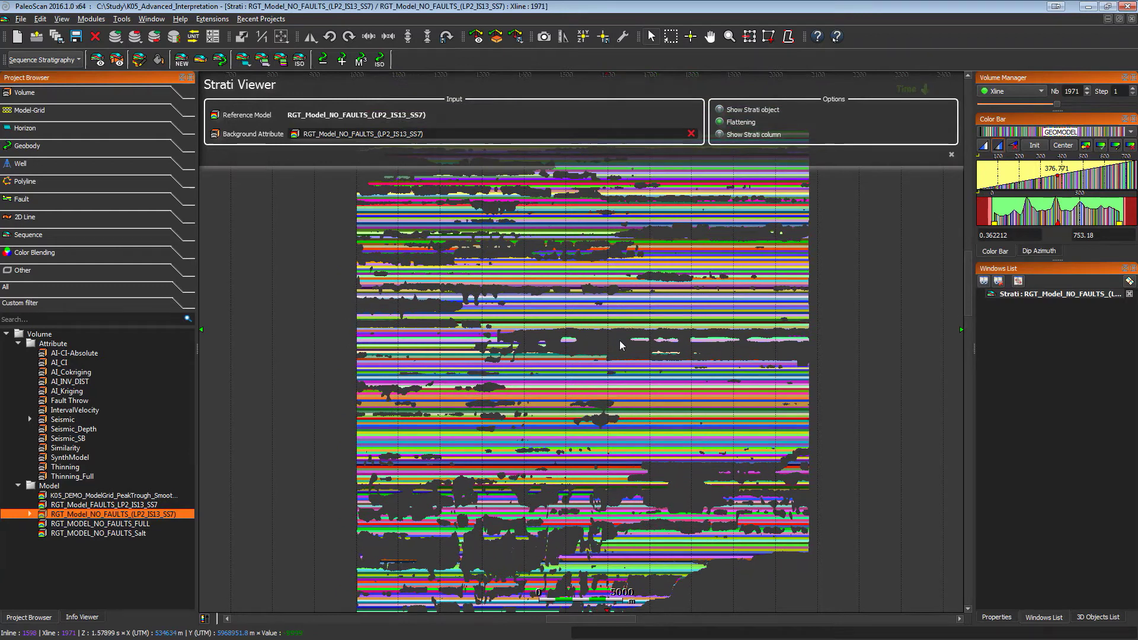
{"action": "left_click", "coordinate": [996, 617]}
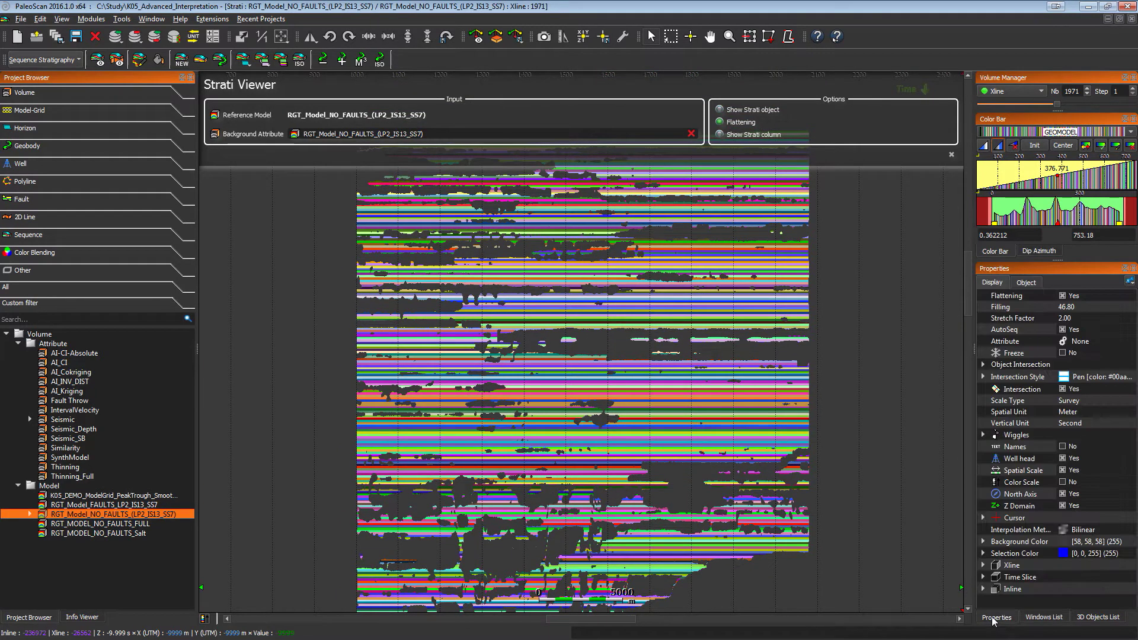
{"action": "left_click", "coordinate": [1079, 318]}
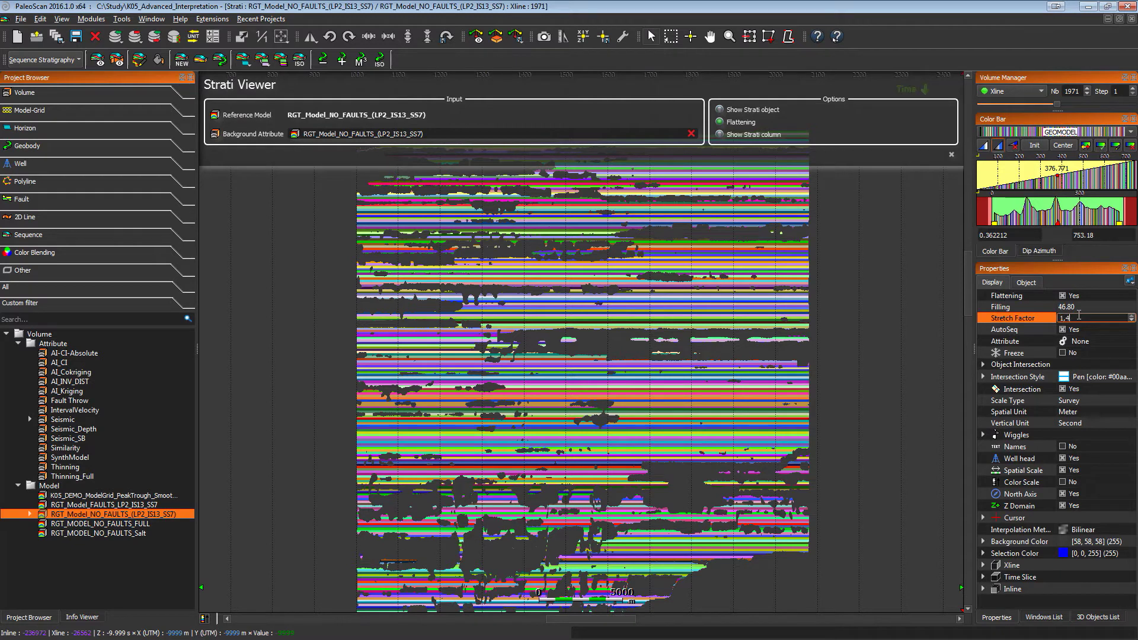
{"action": "key", "text": "Return"}
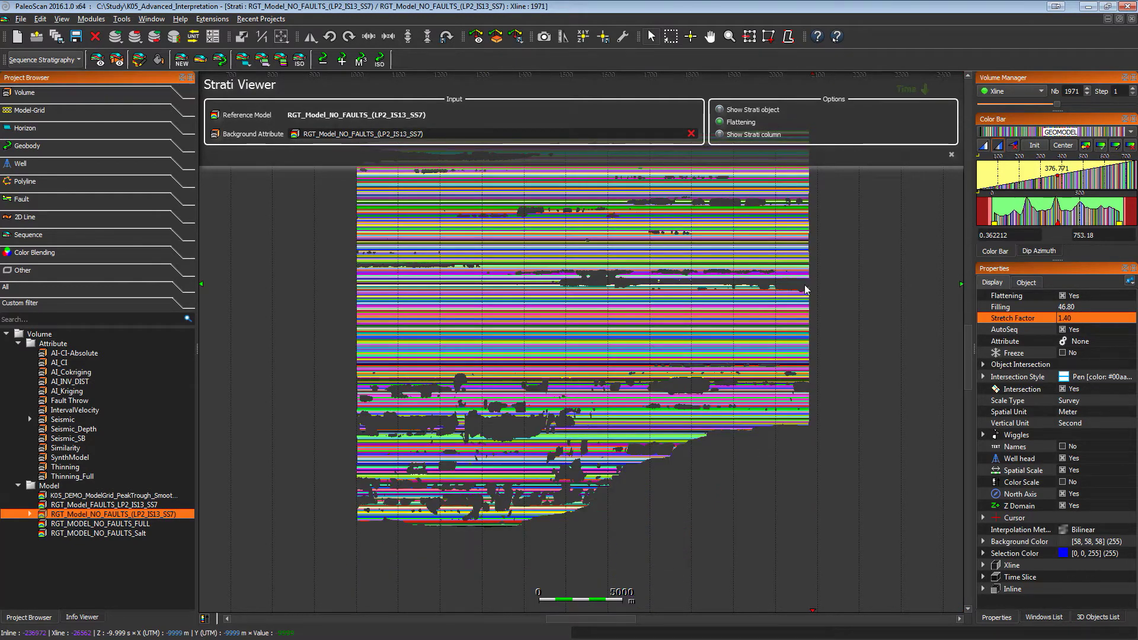
{"action": "middle_click_drag", "start_coordinate": [586, 294], "coordinate": [594, 353]}
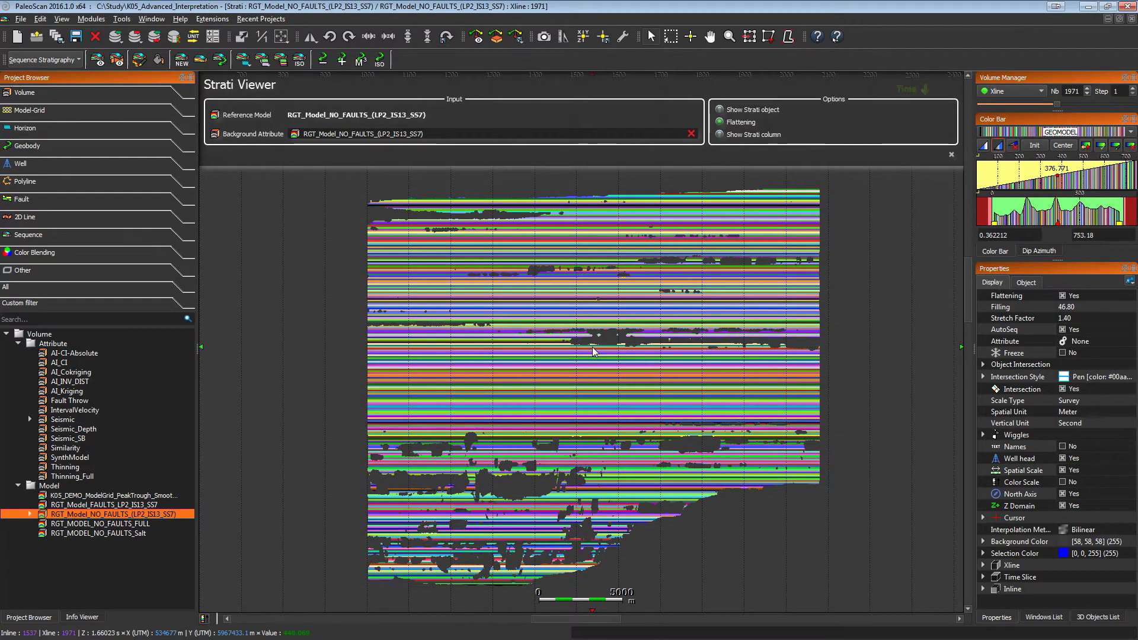
Step: Turn off flattening and replace the viewer's background attribute with the Thinning volume
{"action": "key", "text": "f"}
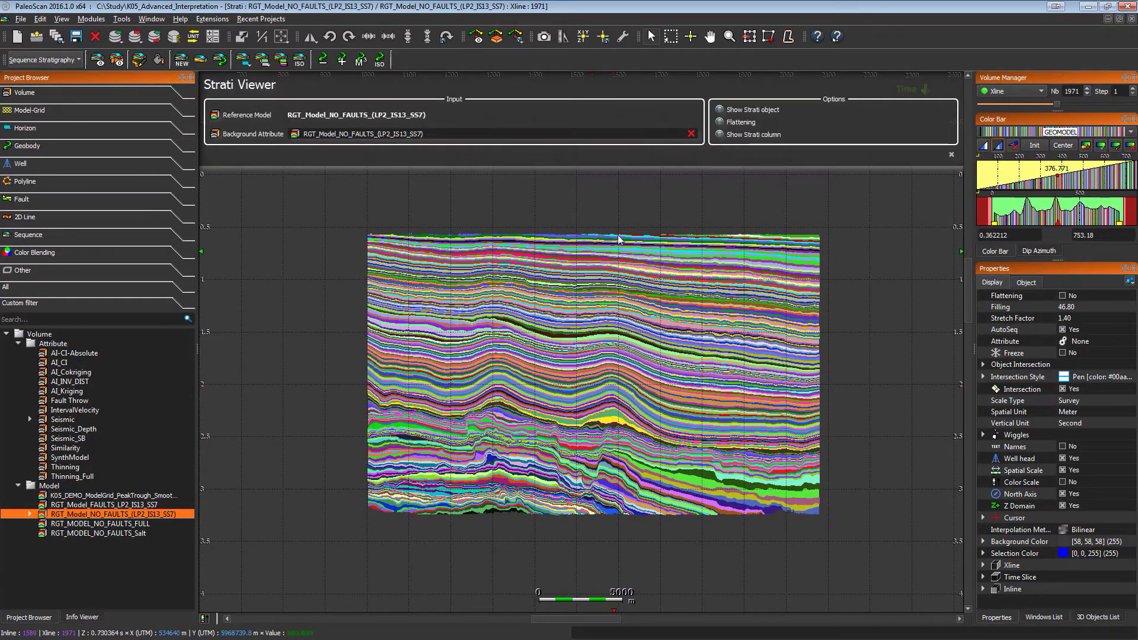
{"action": "left_click", "coordinate": [691, 134]}
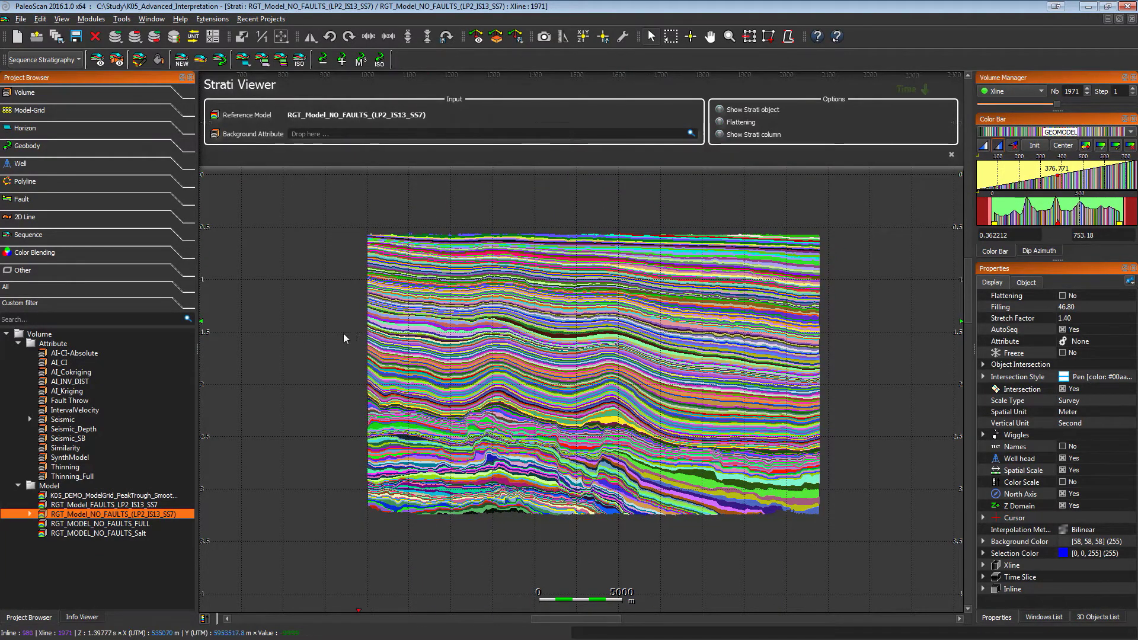
{"action": "left_click", "coordinate": [69, 468]}
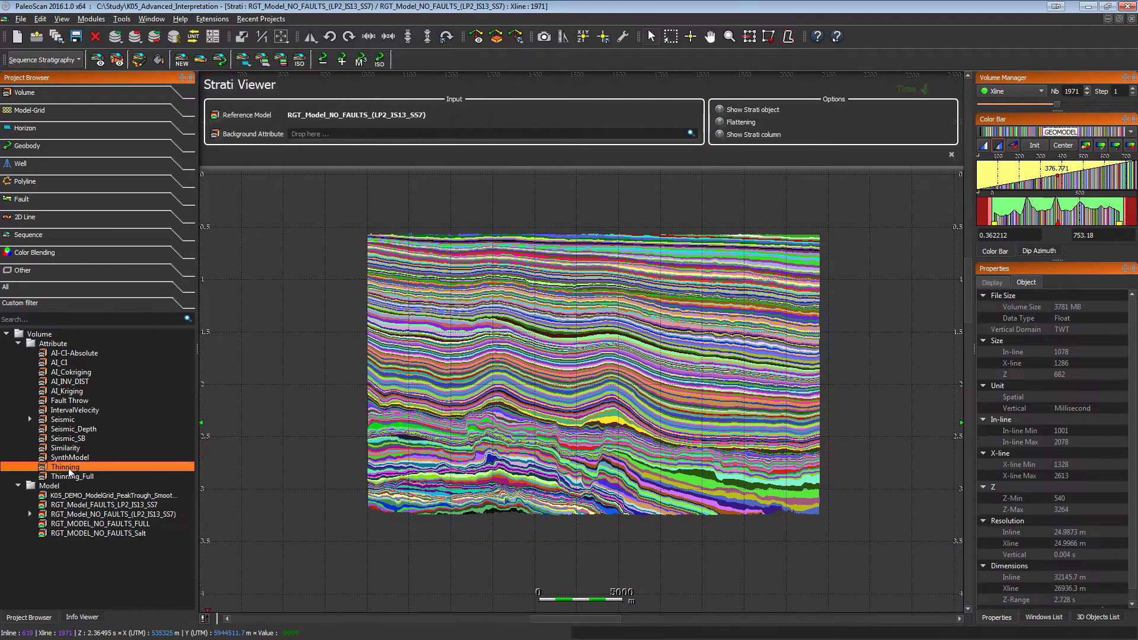
{"action": "left_click_drag", "start_coordinate": [69, 471], "coordinate": [343, 134]}
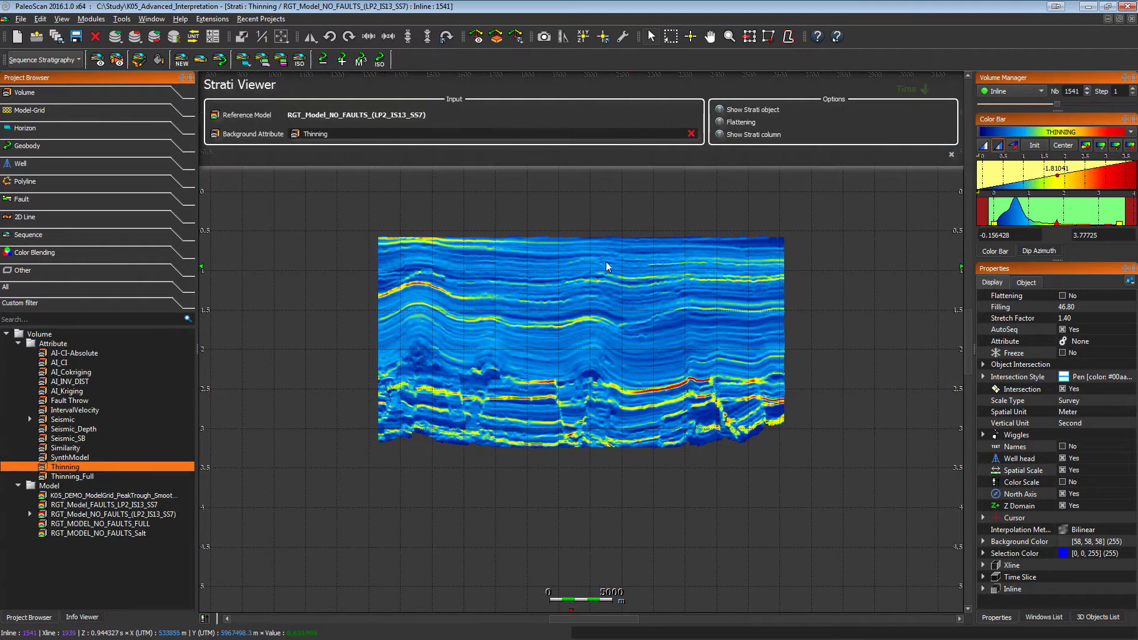
Step: Display the Thinning volume along the Xline direction and flip the section horizontally
{"action": "left_click", "coordinate": [999, 93]}
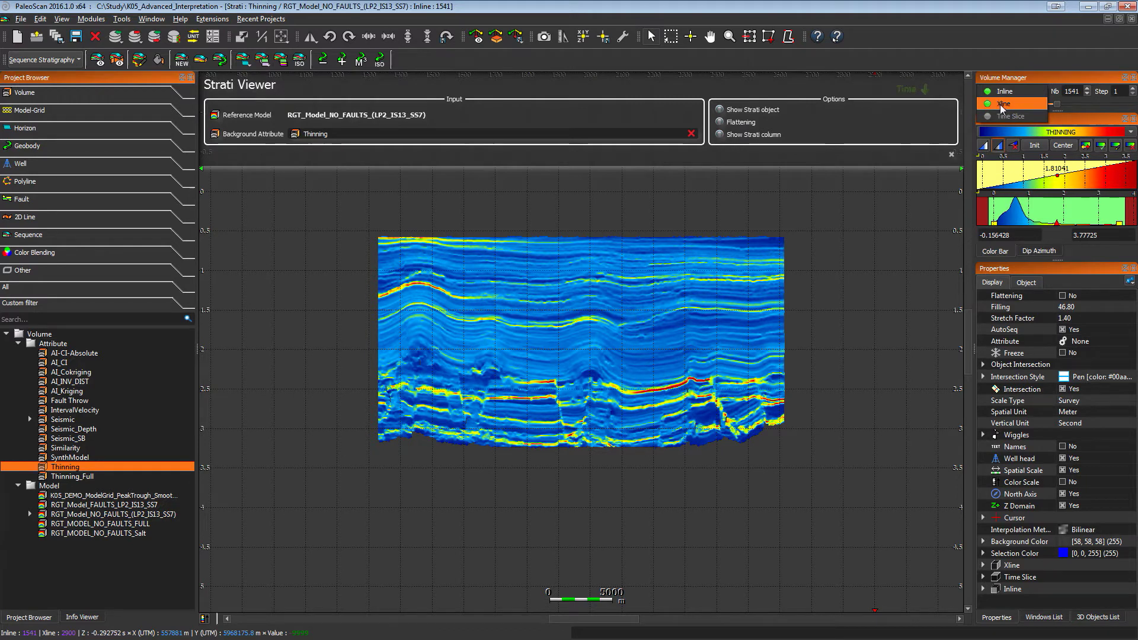
{"action": "left_click", "coordinate": [1001, 105]}
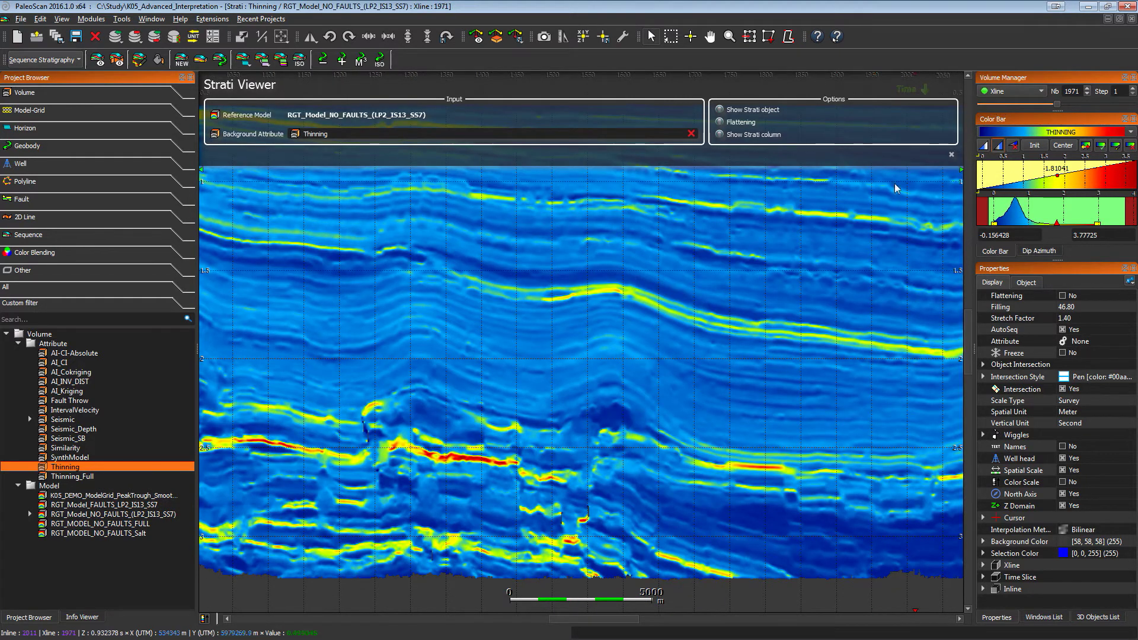
{"action": "scroll", "coordinate": [793, 280], "scroll_direction": "down", "scroll_amount": 3}
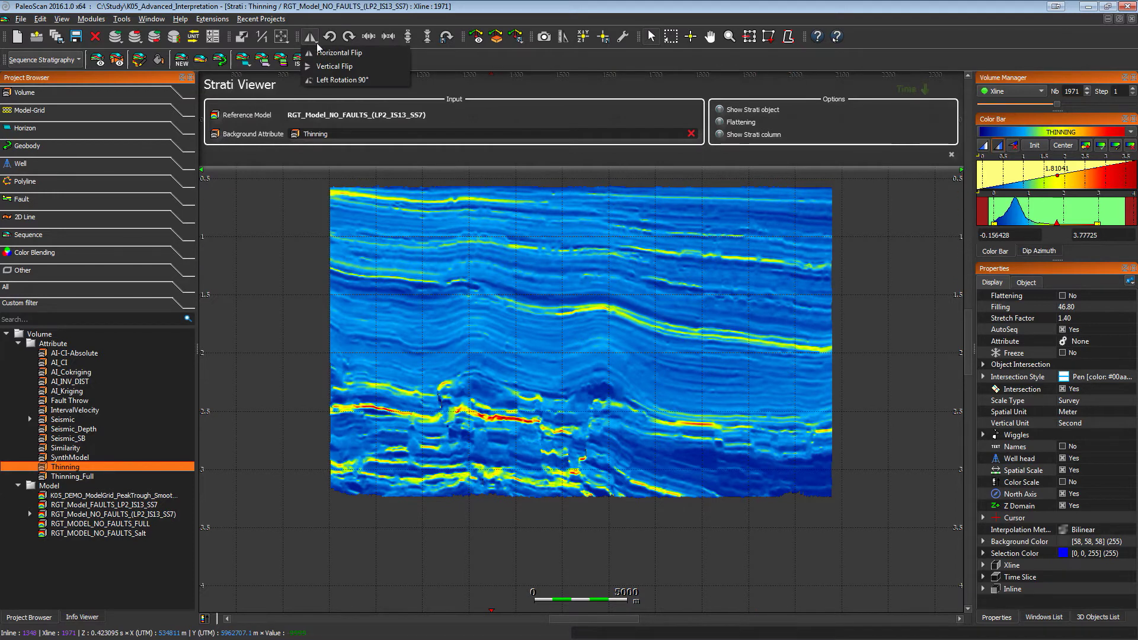
{"action": "left_click", "coordinate": [323, 54]}
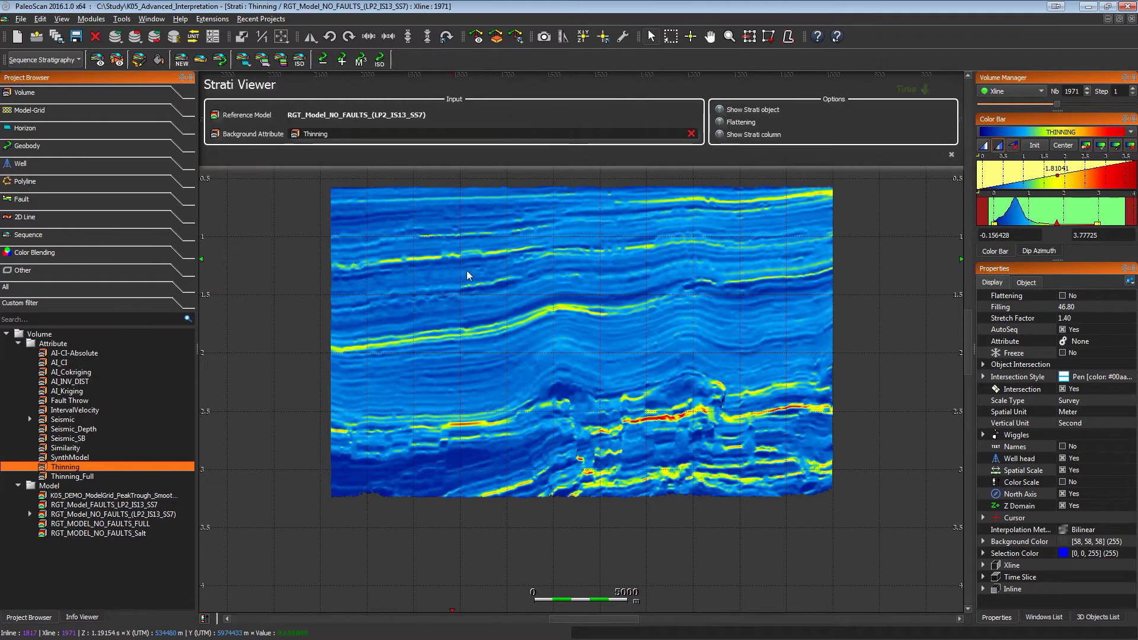
Step: Flatten the flipped Thinning section to examine the hiatus gaps and thinning intervals
{"action": "scroll", "coordinate": [563, 319], "scroll_direction": "down", "scroll_amount": 5}
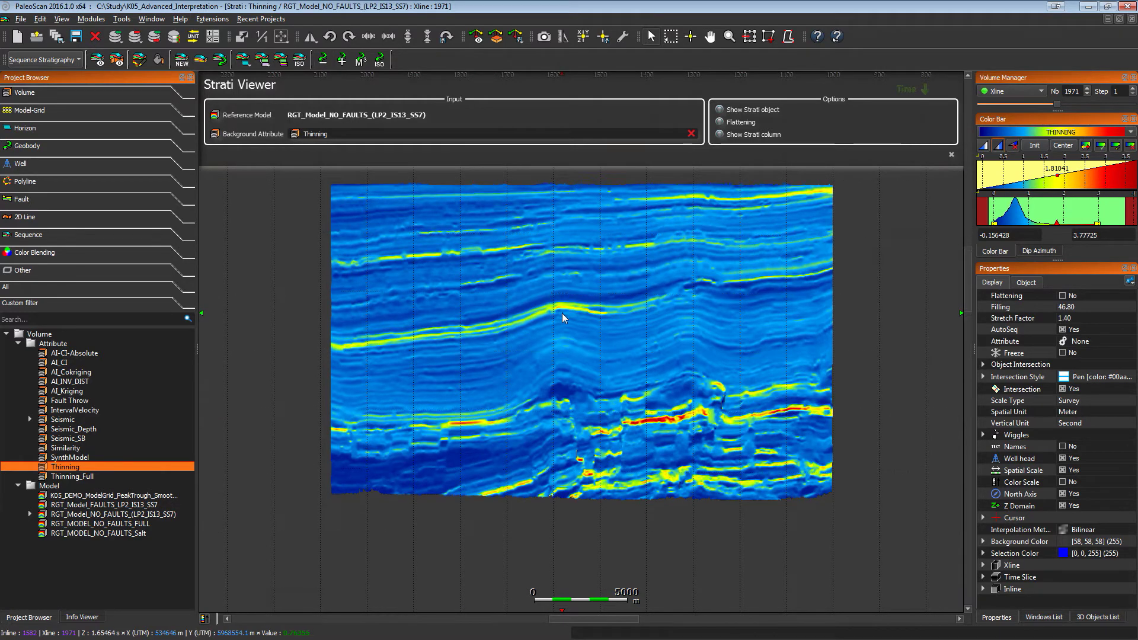
{"action": "scroll", "coordinate": [563, 320], "scroll_direction": "down", "scroll_amount": 3}
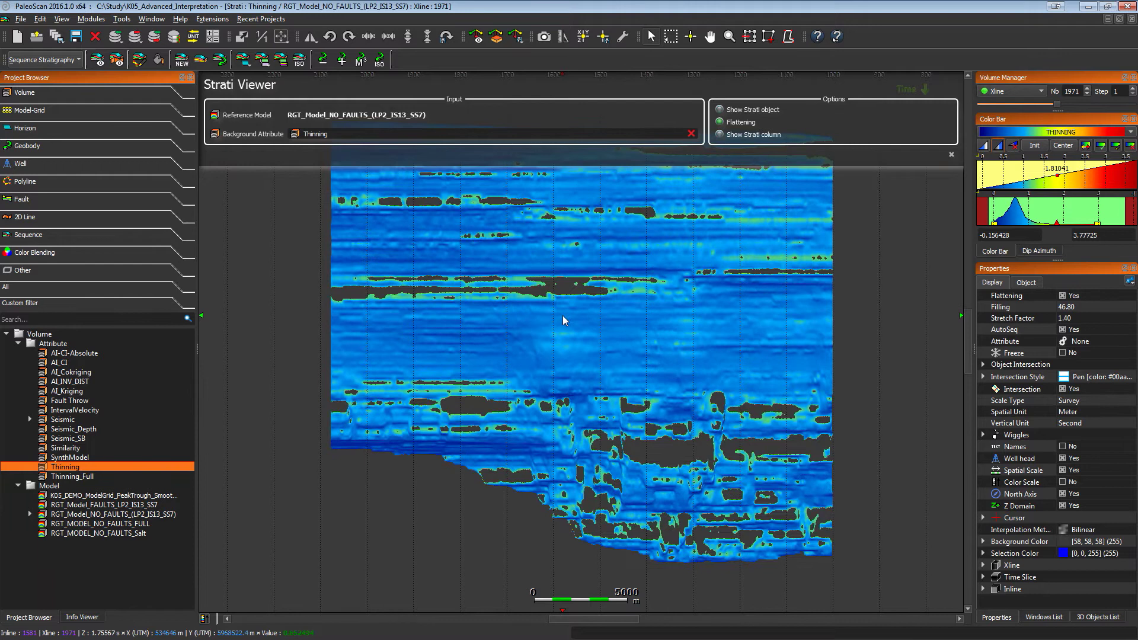
{"action": "scroll", "coordinate": [562, 323], "scroll_direction": "down", "scroll_amount": 4}
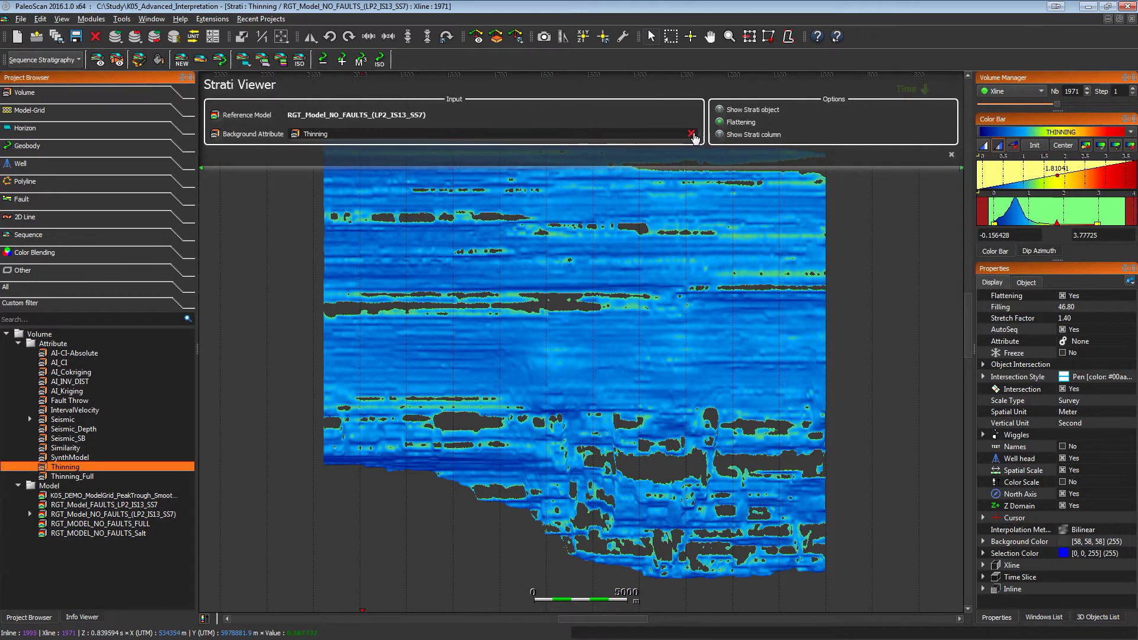
Step: Replace the background attribute with the Seismic volume and display it along the Xline direction
{"action": "left_click", "coordinate": [692, 135]}
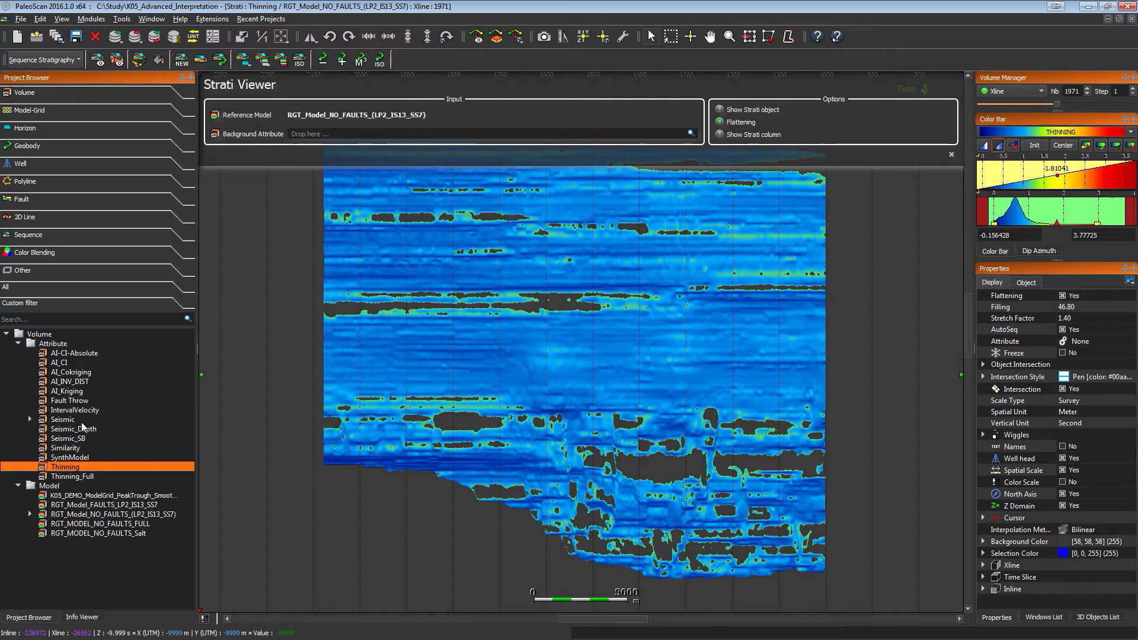
{"action": "left_click_drag", "start_coordinate": [76, 420], "coordinate": [356, 134]}
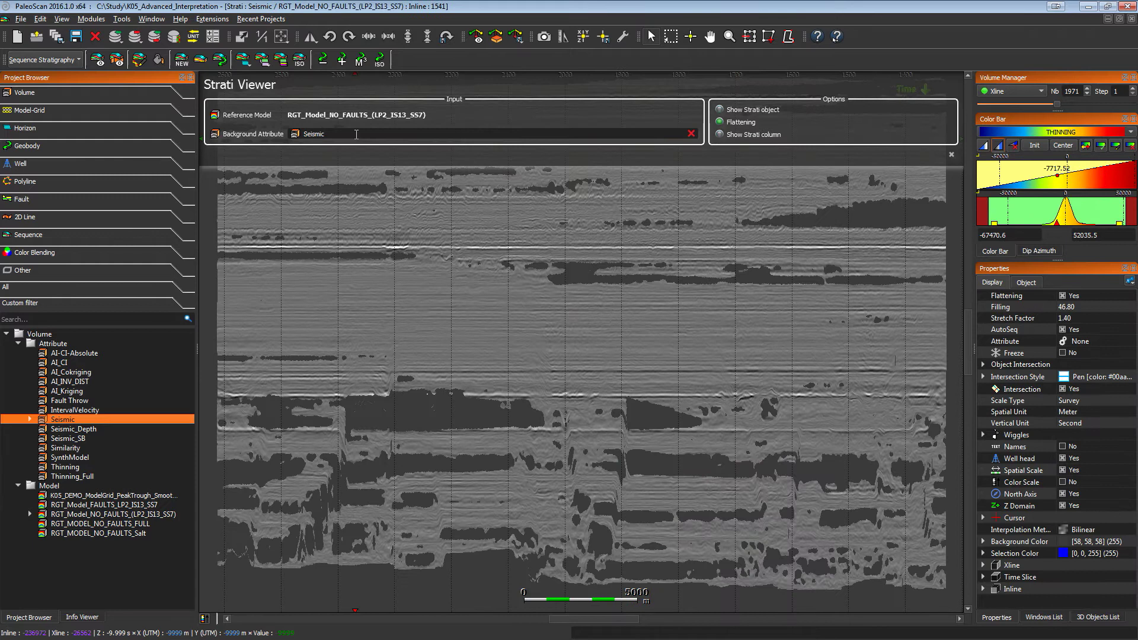
{"action": "left_click", "coordinate": [1000, 95]}
{"action": "left_click", "coordinate": [987, 106]}
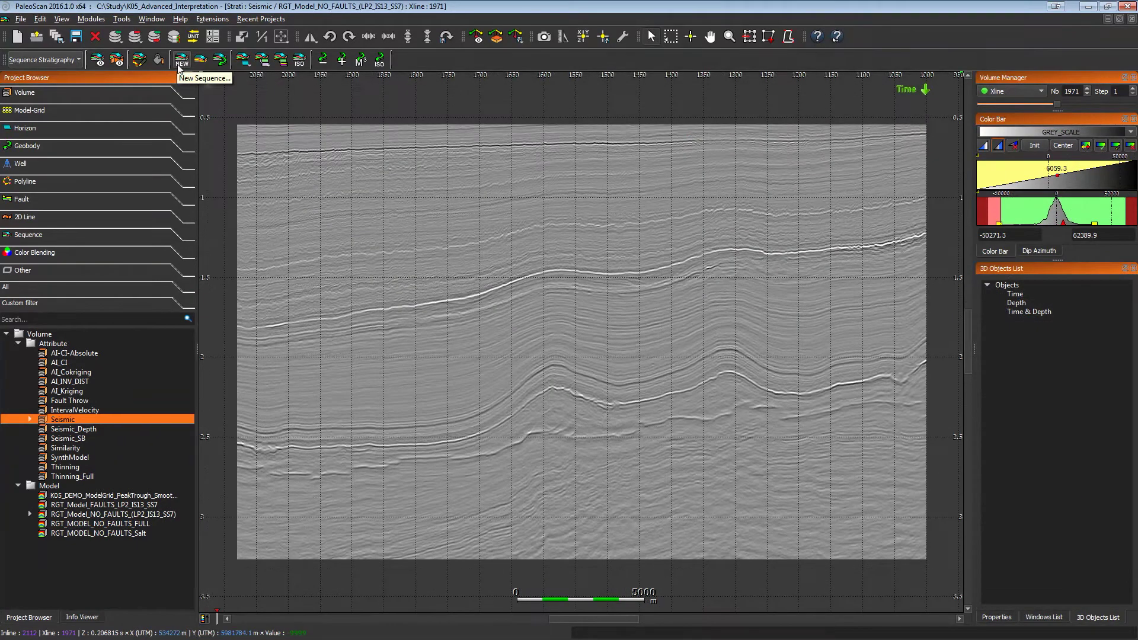
Step: Create a new sequence model named Sequence and preview a horizon on the inline 1541 seismic section
{"action": "left_click", "coordinate": [178, 64]}
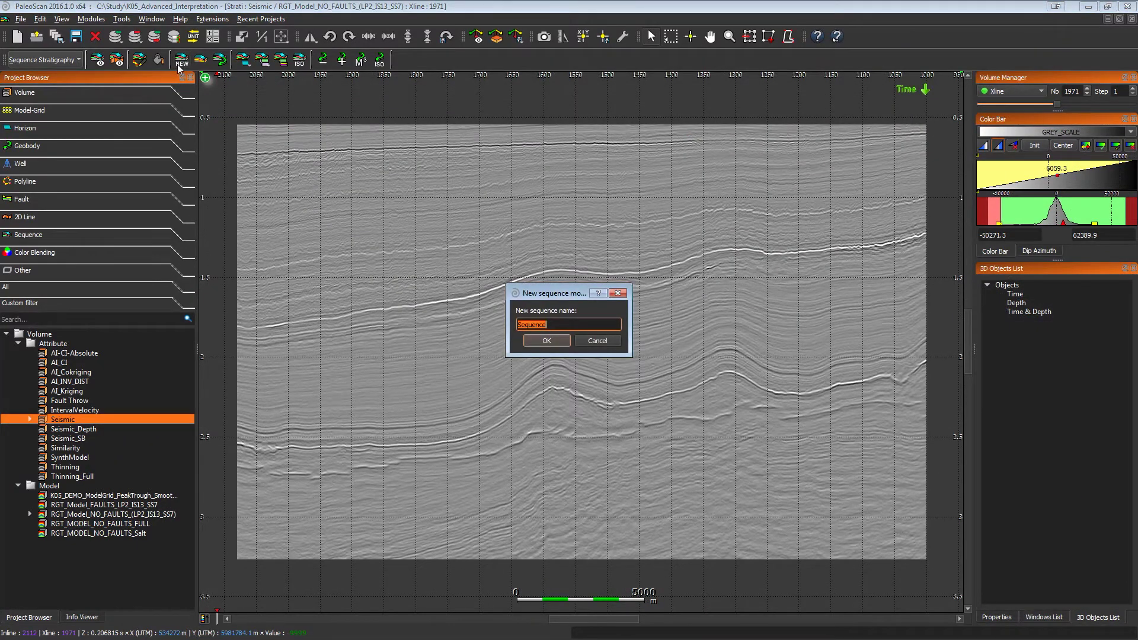
{"action": "left_click", "coordinate": [547, 341]}
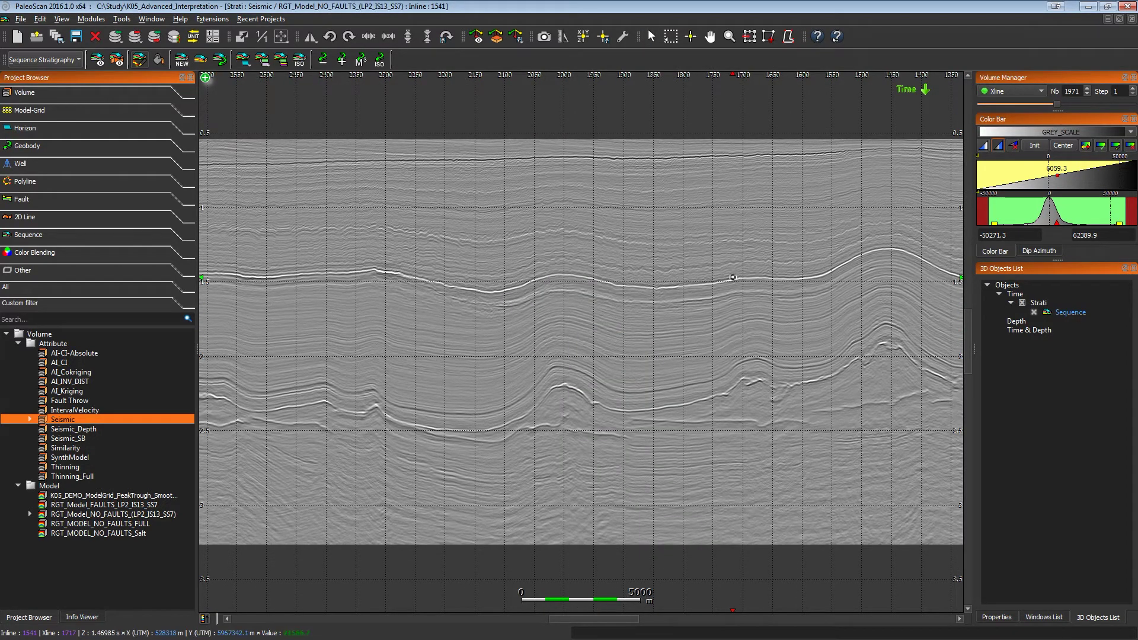
{"action": "scroll", "coordinate": [733, 276], "scroll_direction": "down", "scroll_amount": 2}
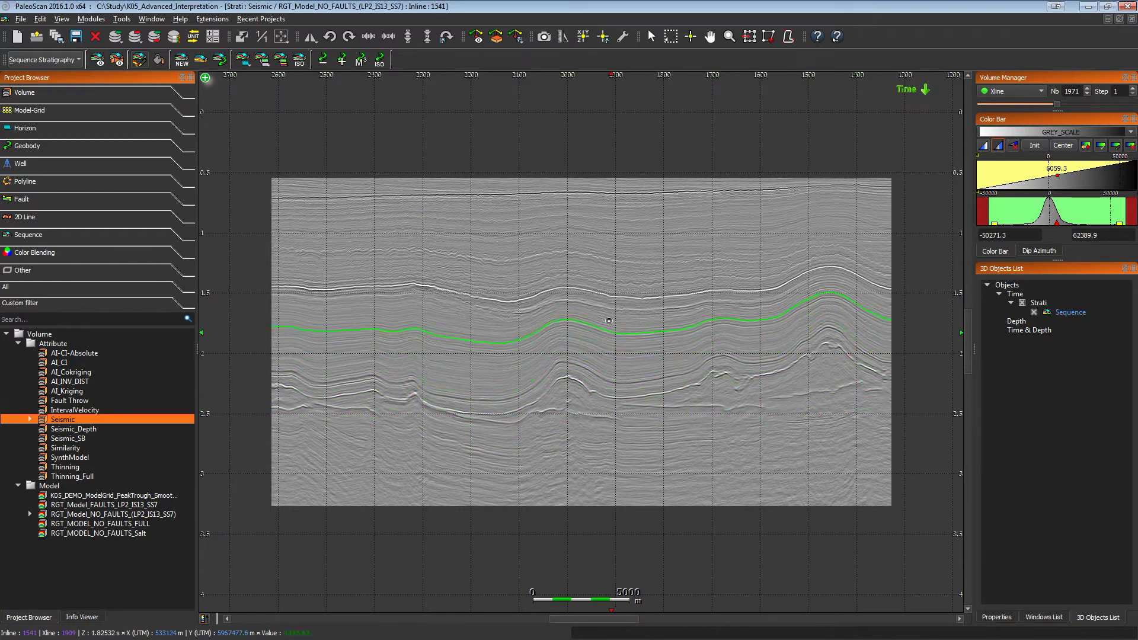
Step: Pick seven horizon boundaries from shallow to deep on the inline 1541 section to divide the Sequence model into six layers
{"action": "left_click", "coordinate": [587, 191]}
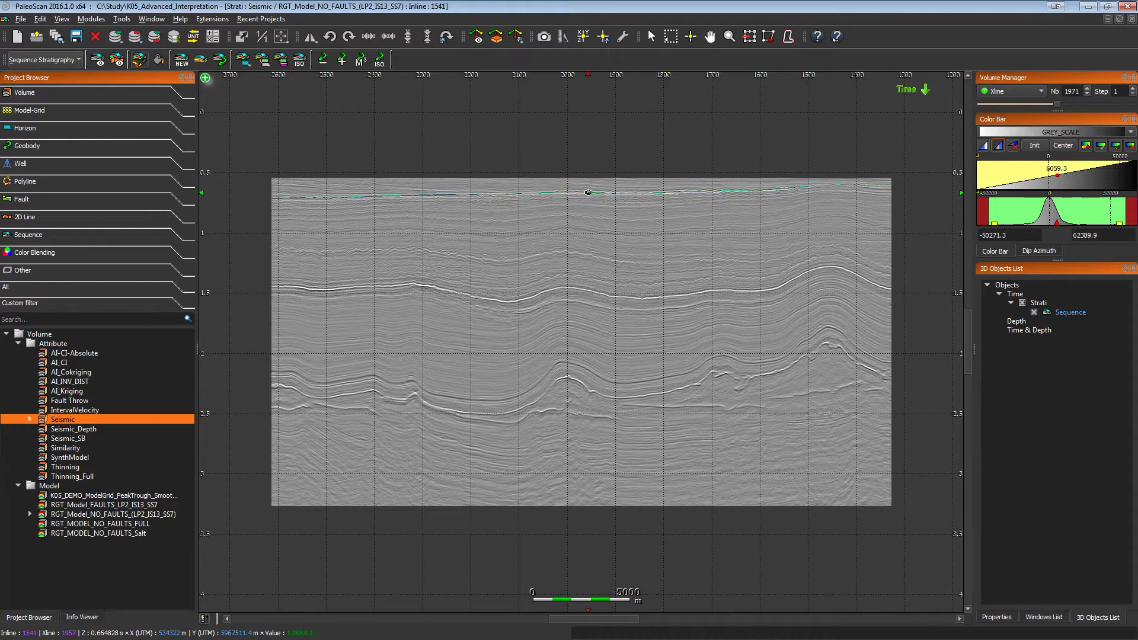
{"action": "left_click", "coordinate": [608, 295]}
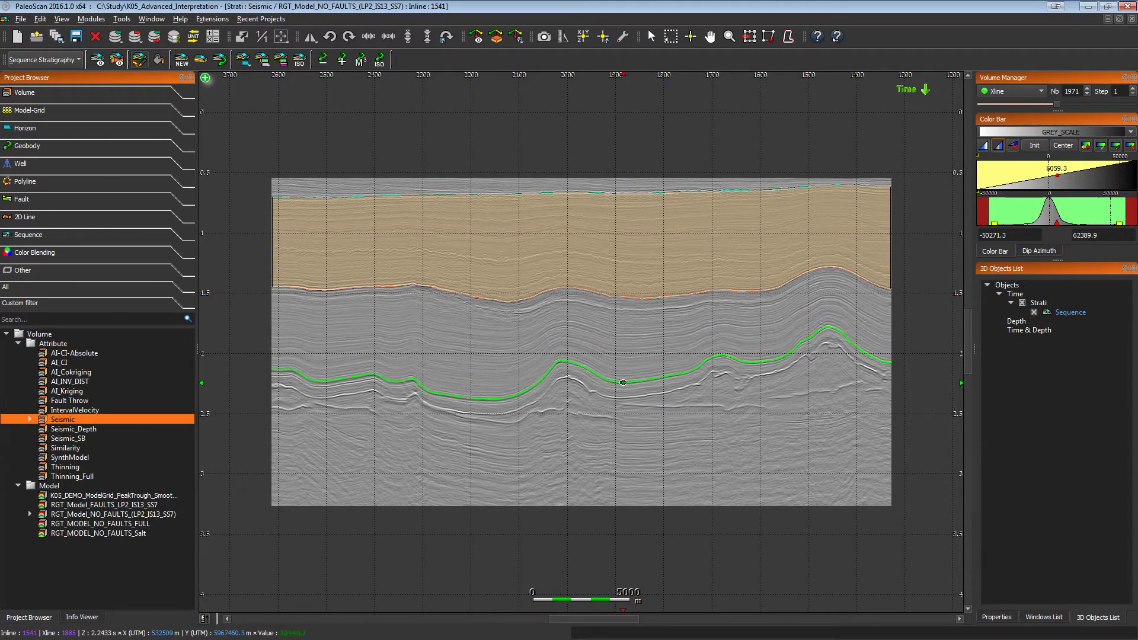
{"action": "left_click", "coordinate": [624, 382]}
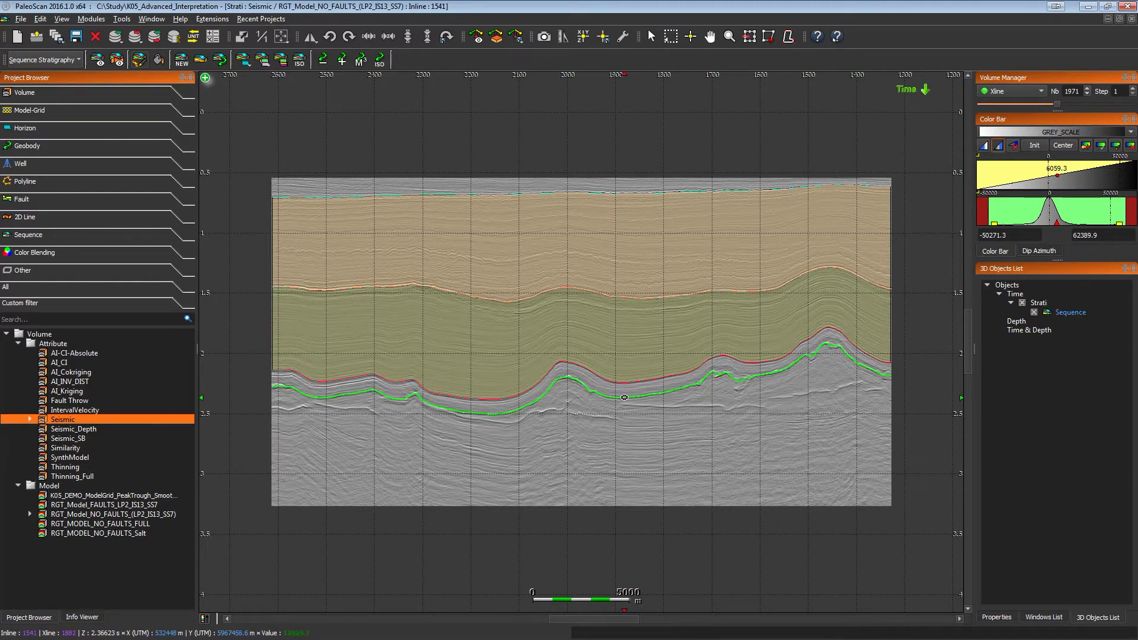
{"action": "left_click", "coordinate": [627, 398]}
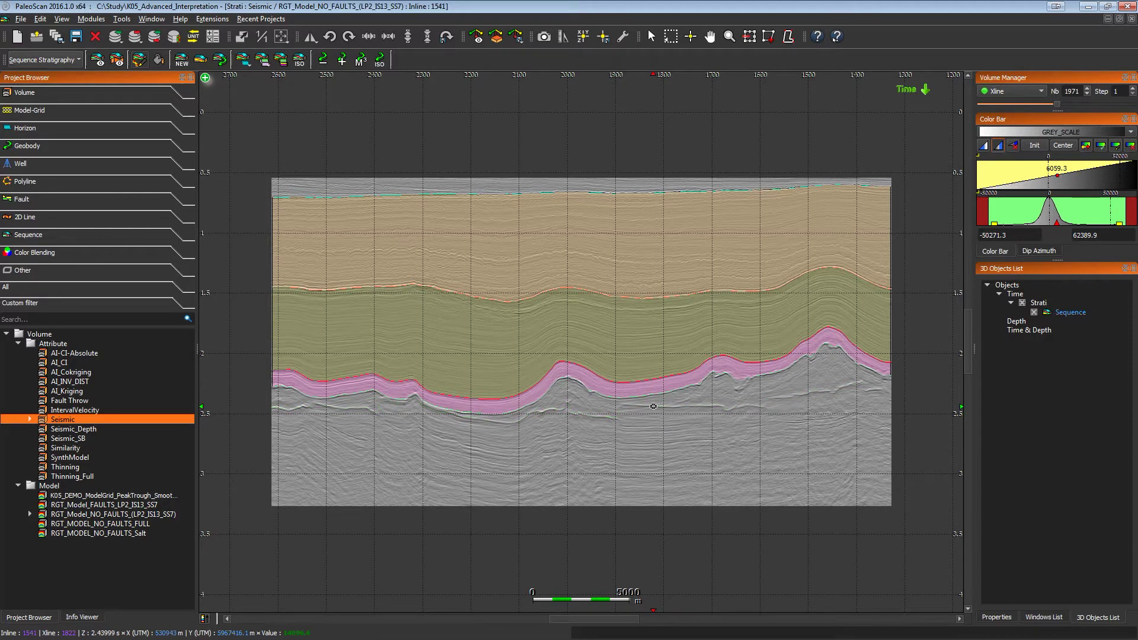
{"action": "left_click", "coordinate": [653, 406]}
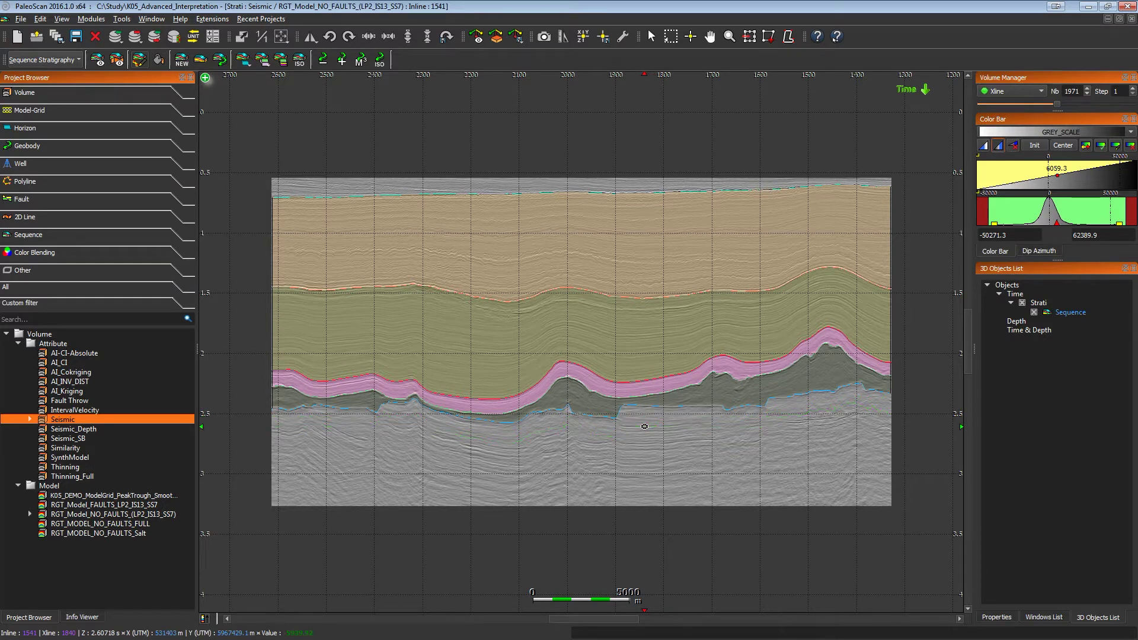
{"action": "left_click", "coordinate": [644, 426]}
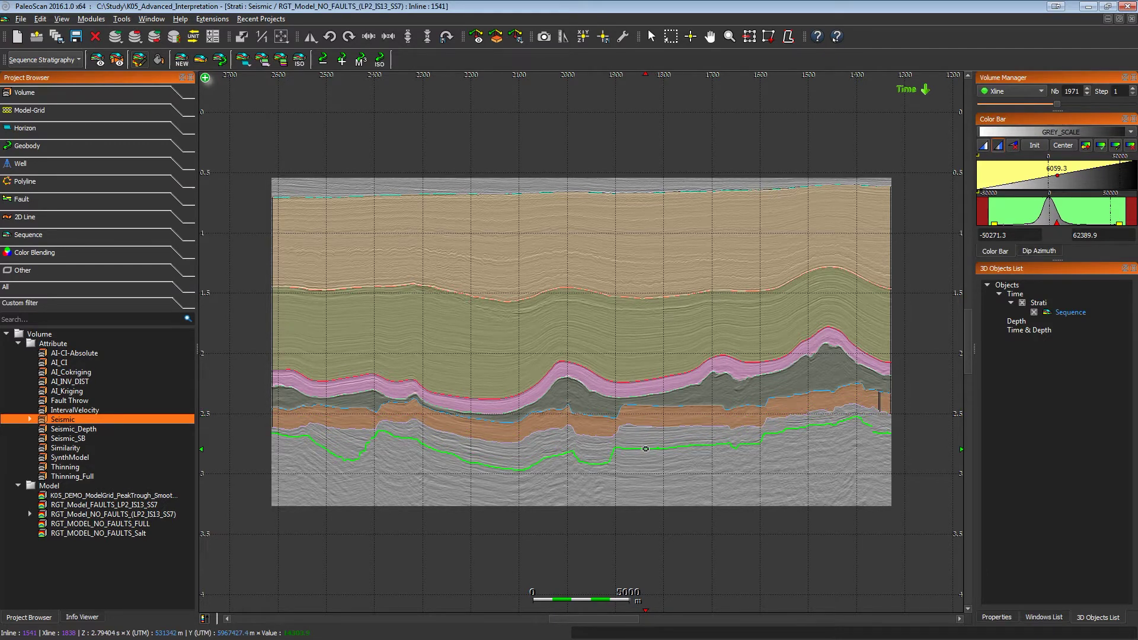
{"action": "left_click", "coordinate": [645, 453]}
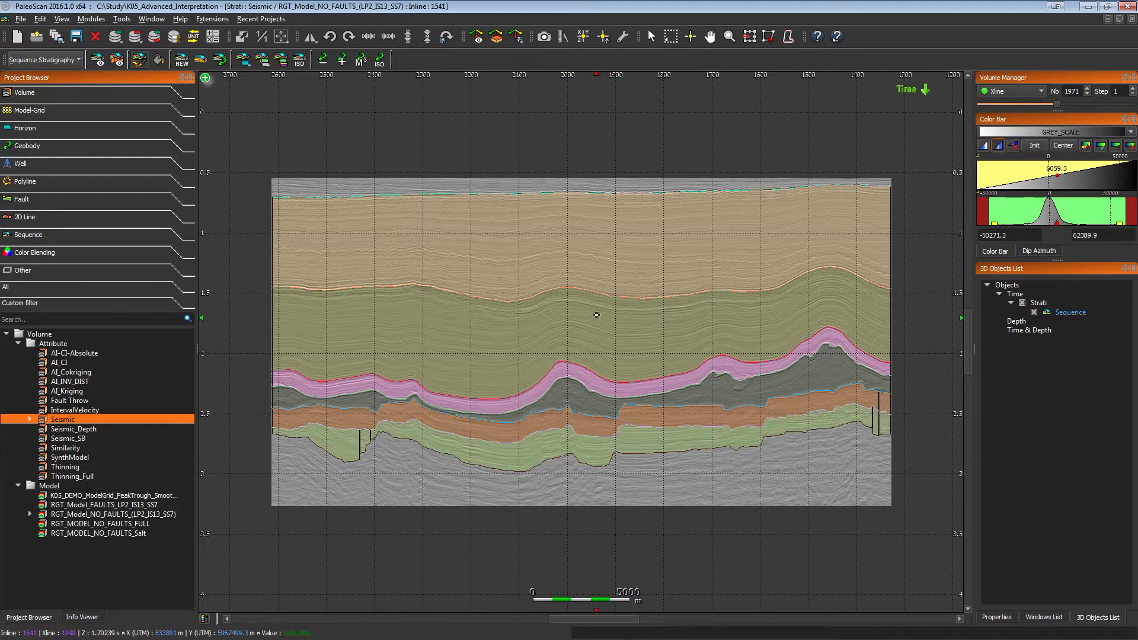
Step: Select the uppermost layer of the Sequence model and name it Paleogene
{"action": "left_click", "coordinate": [651, 36]}
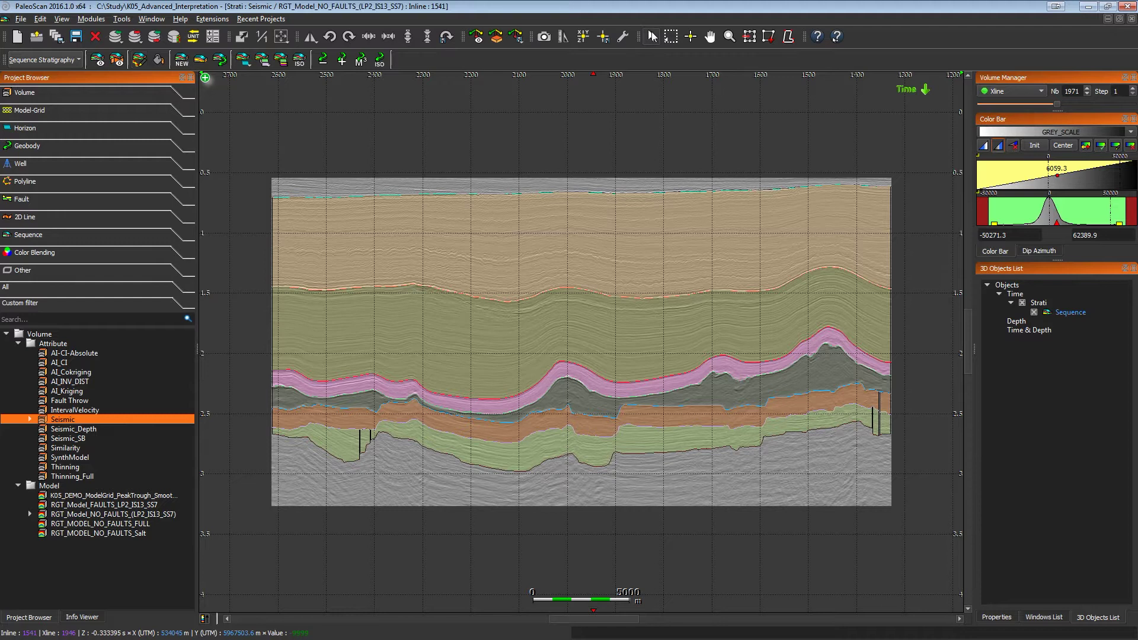
{"action": "left_click", "coordinate": [636, 248]}
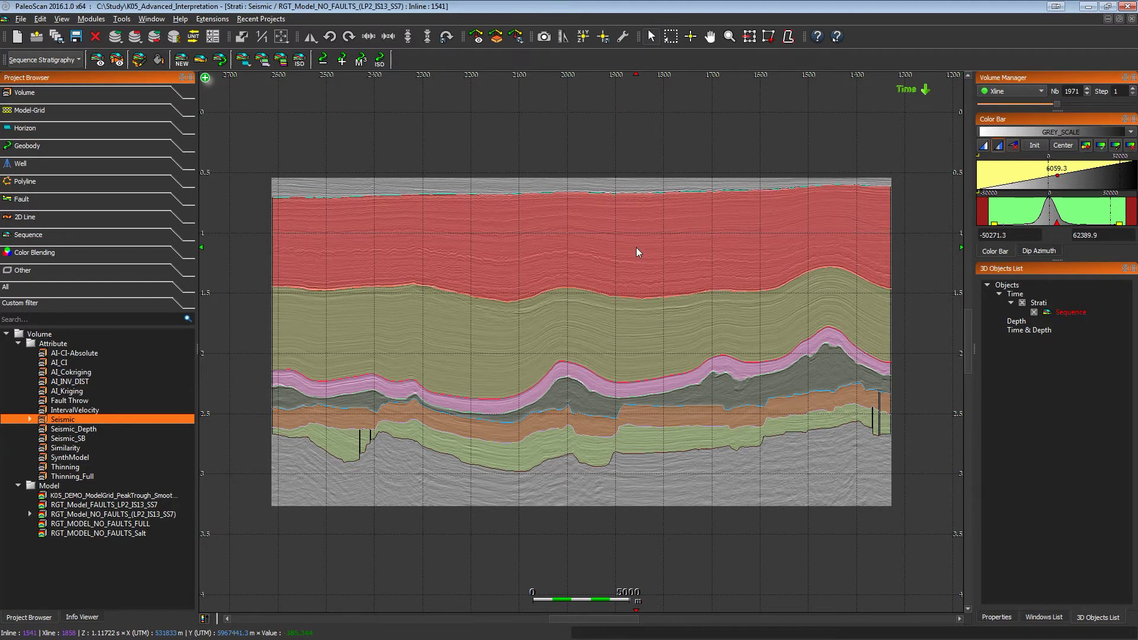
{"action": "left_click", "coordinate": [995, 618]}
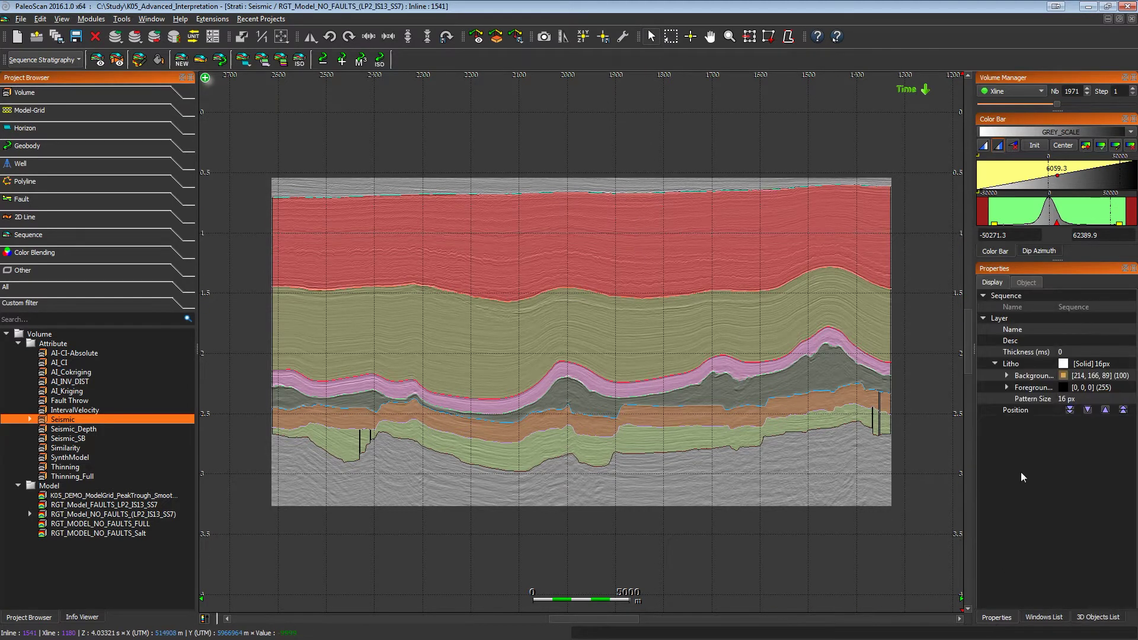
{"action": "left_click", "coordinate": [1060, 329]}
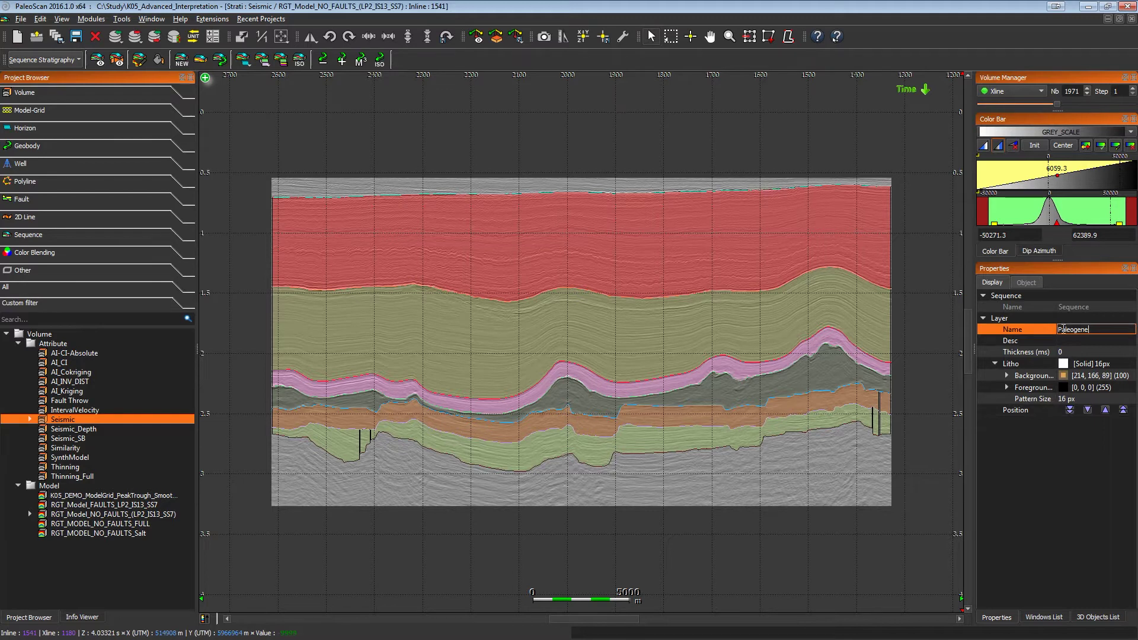
{"action": "key", "text": "Return"}
Step: Name the second layer, directly below the Paleogene, Late Cretaceous
{"action": "left_click", "coordinate": [785, 315]}
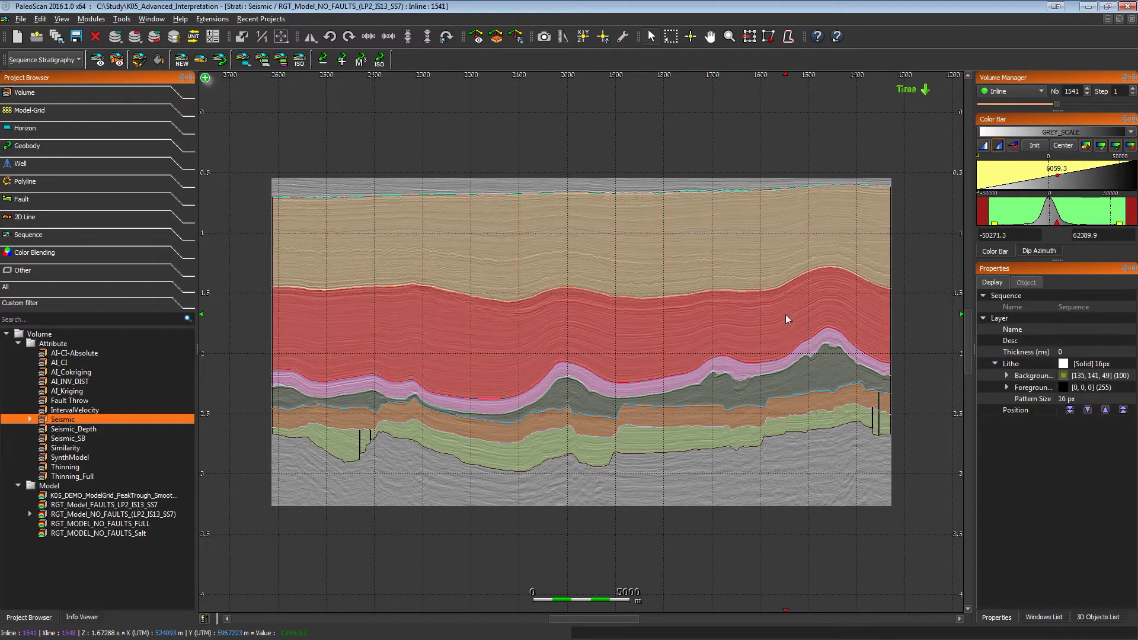
{"action": "left_click", "coordinate": [1079, 329]}
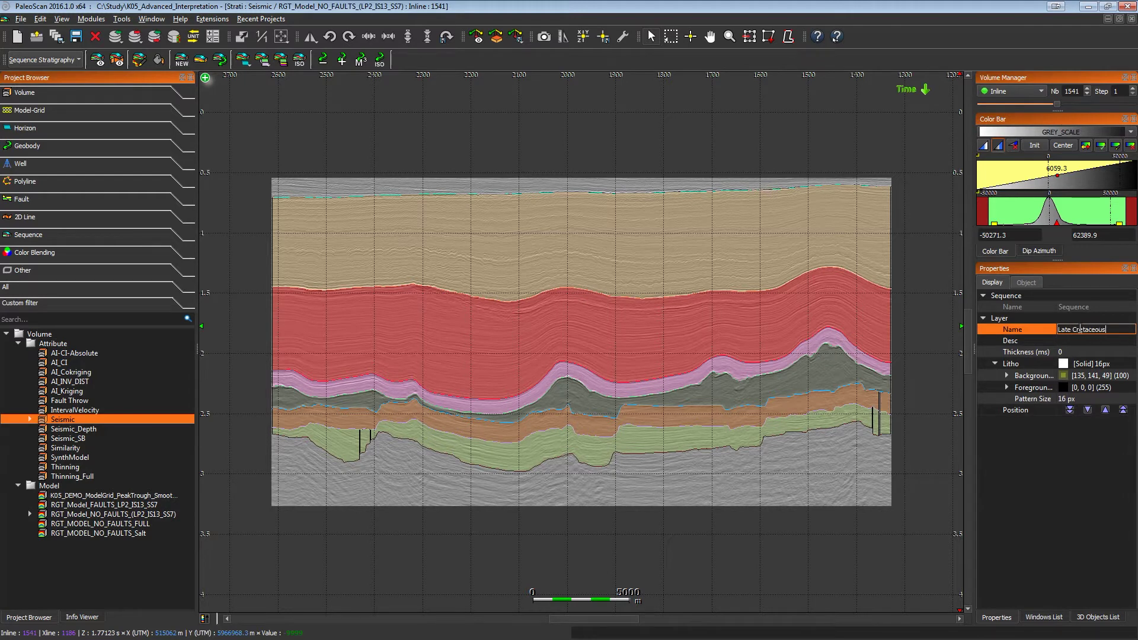
{"action": "type", "text": "Late Cretaceous"}
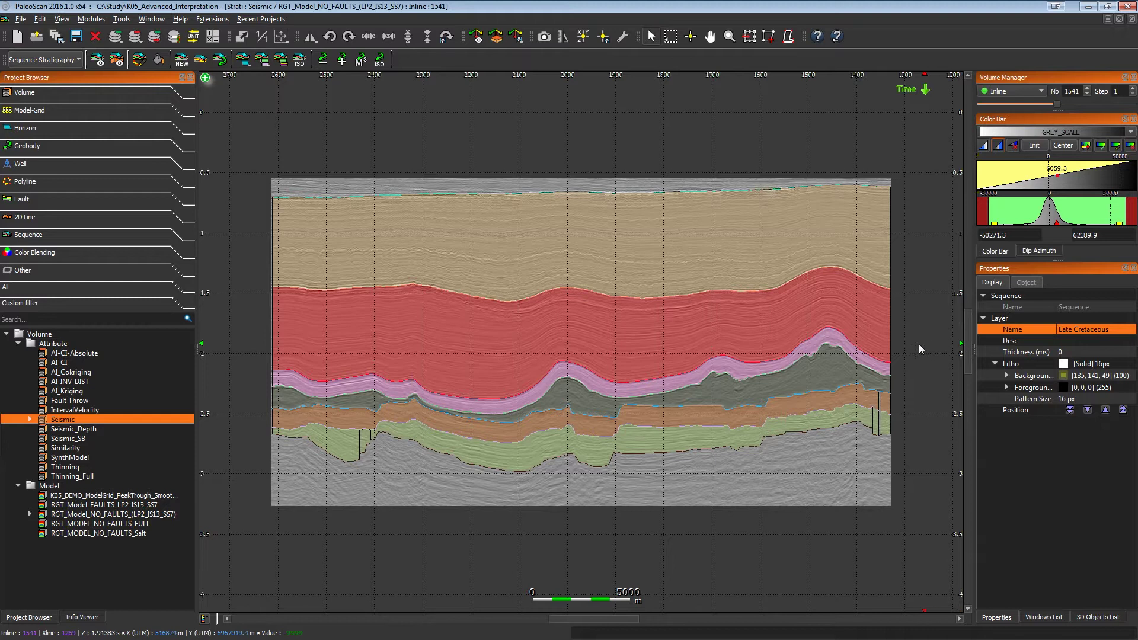
Step: Name the remaining four layers, going downward, Early Cretaceous, Late Permian, Early Permian and Late Carboniferous
{"action": "left_click", "coordinate": [744, 375]}
{"action": "left_click", "coordinate": [744, 374]}
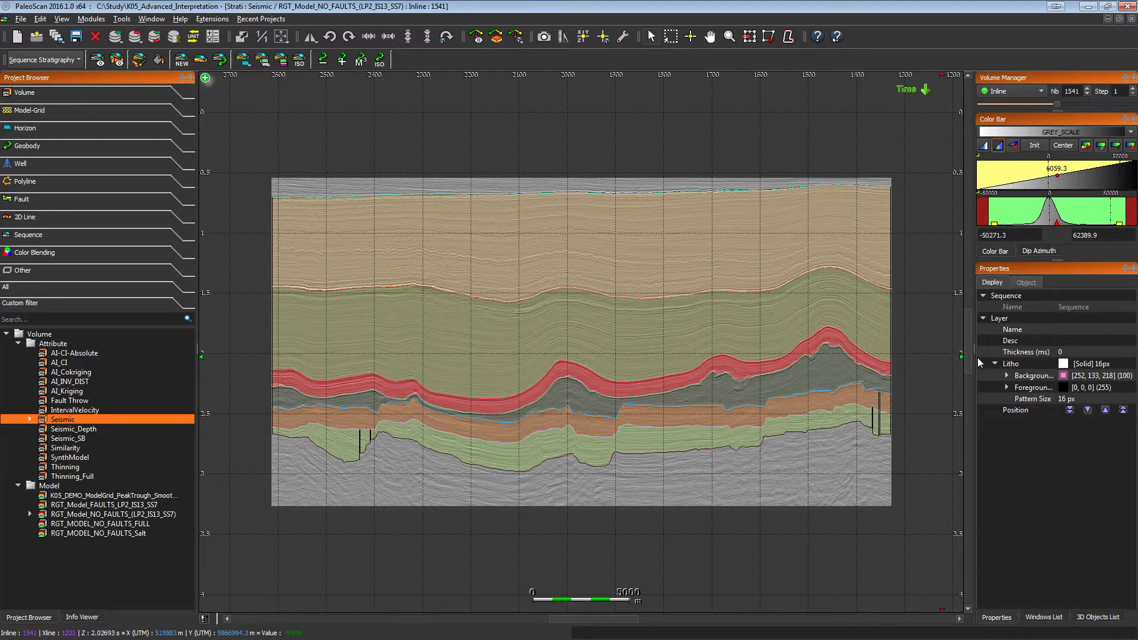
{"action": "left_click", "coordinate": [1071, 330]}
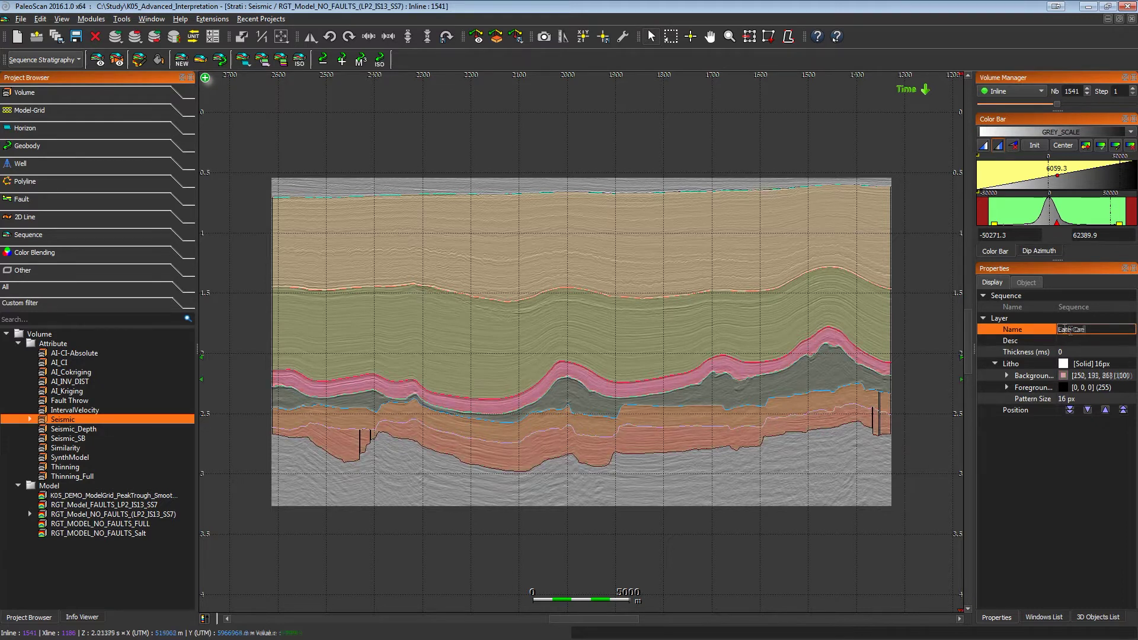
{"action": "type", "text": "niferous"}
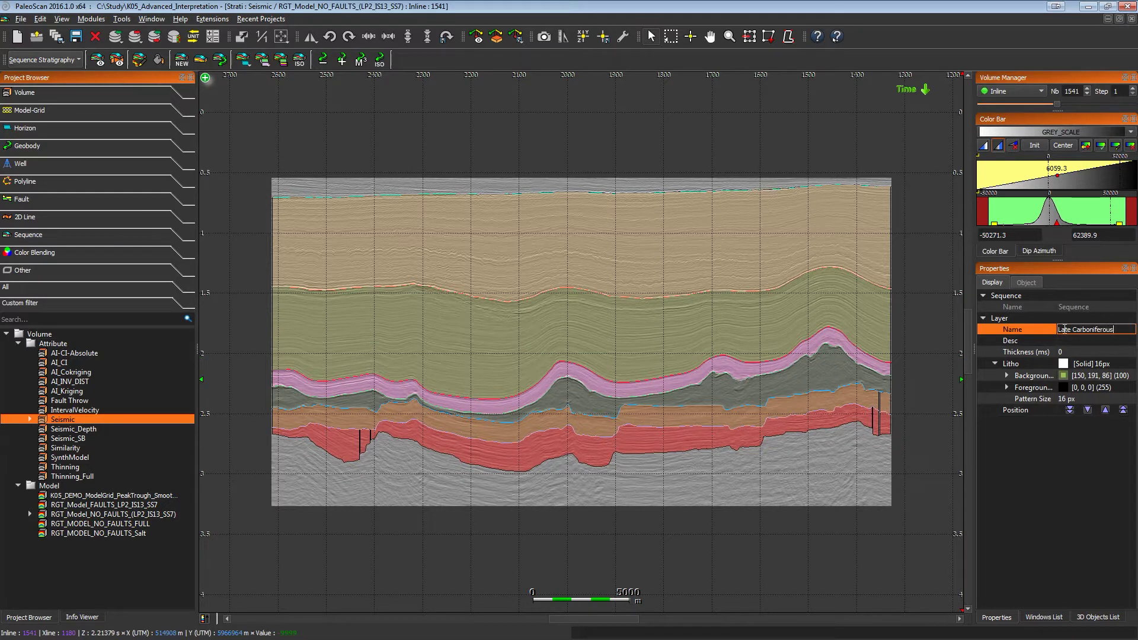
{"action": "key", "text": "Return"}
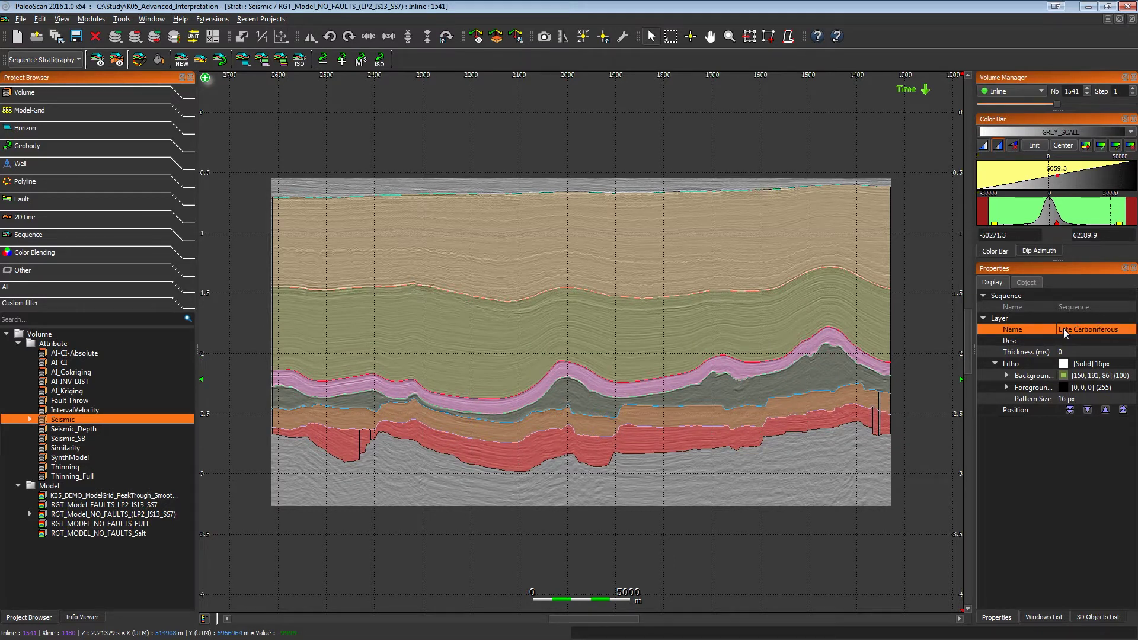
Step: Display the stratigraphic column for a picked location on the section and set the column width to 150
{"action": "left_click", "coordinate": [734, 324]}
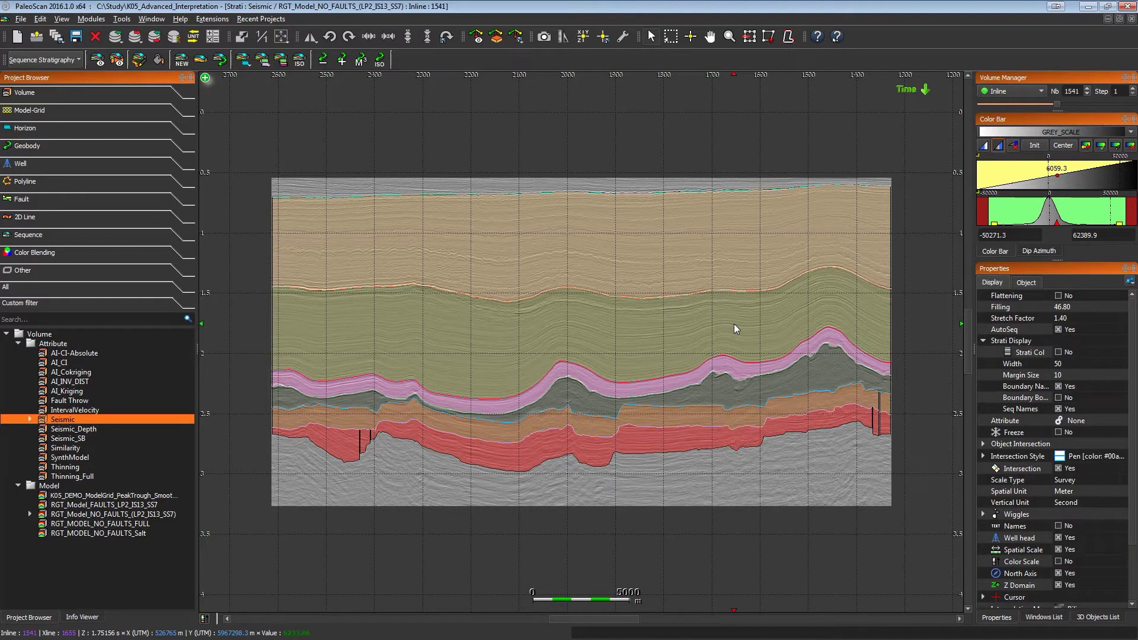
{"action": "left_click", "coordinate": [1059, 352]}
{"action": "left_click", "coordinate": [690, 37]}
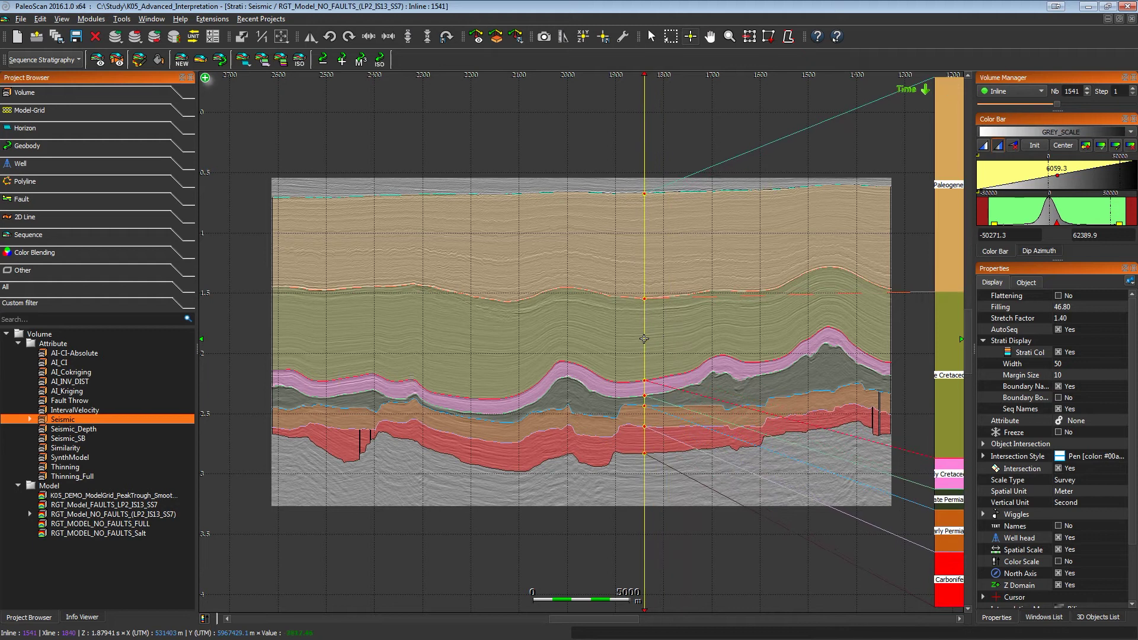
{"action": "left_click", "coordinate": [1080, 362]}
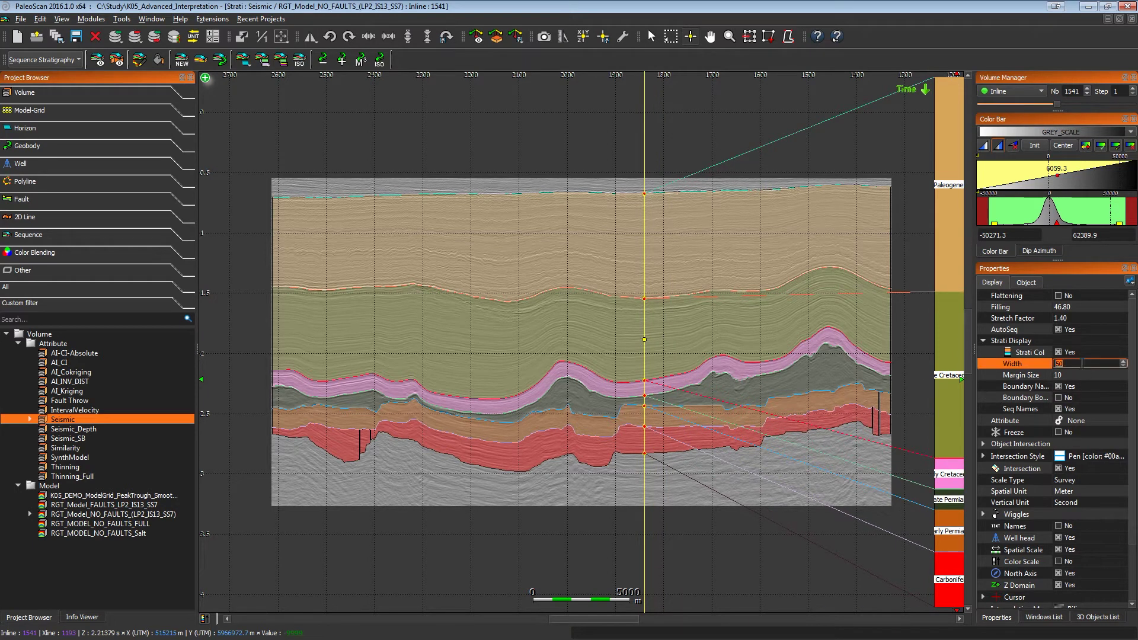
{"action": "type", "text": "150"}
{"action": "key", "text": "Return"}
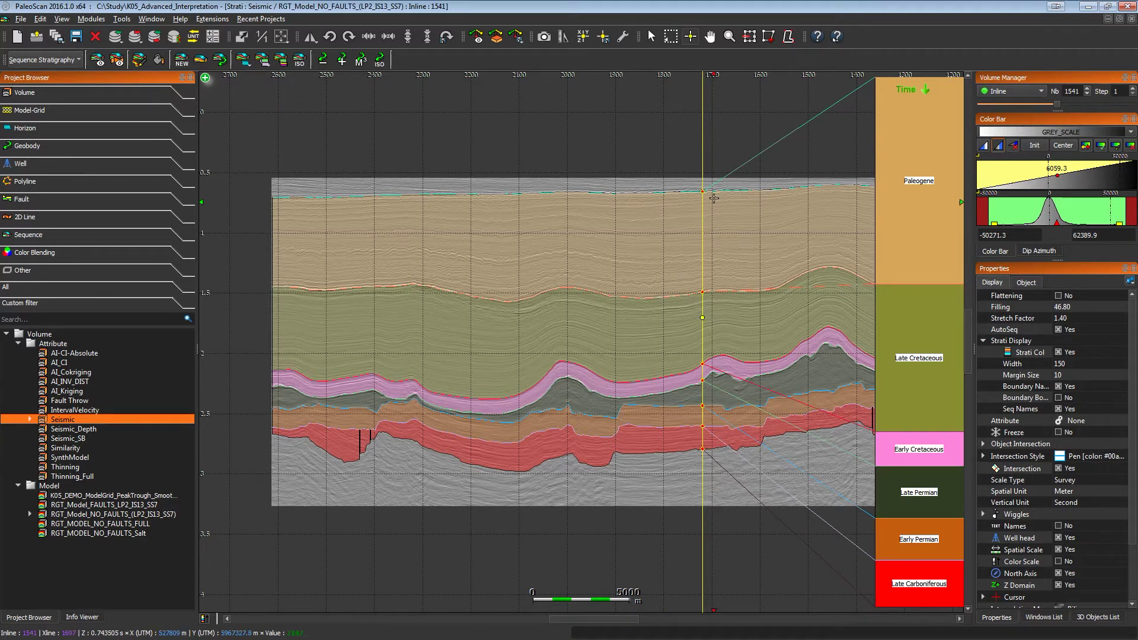
Step: Mark the Paleogene–Late Cretaceous boundary and the Early Cretaceous–Late Permian boundary as unconformities
{"action": "left_click", "coordinate": [651, 41]}
{"action": "left_click", "coordinate": [655, 302]}
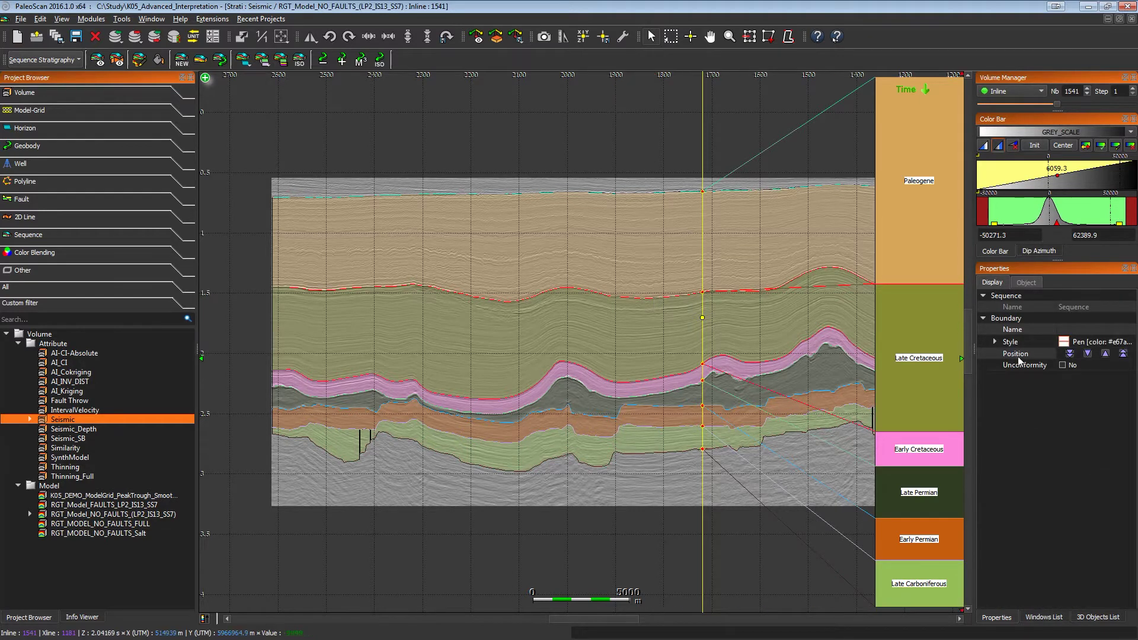
{"action": "left_click", "coordinate": [1063, 365]}
{"action": "left_click", "coordinate": [693, 389]}
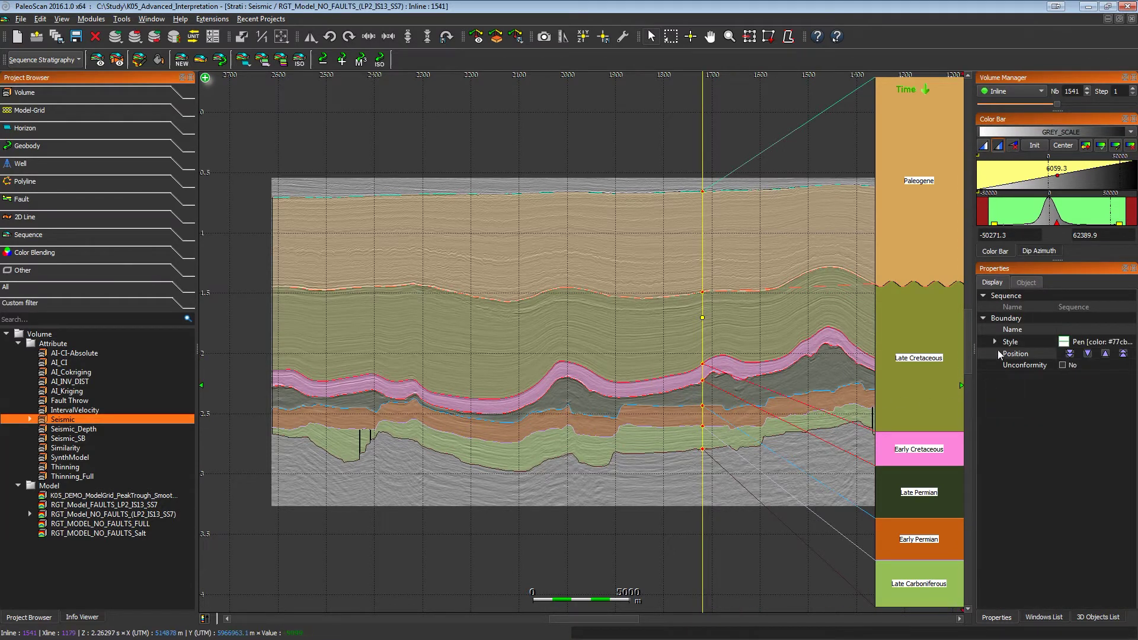
{"action": "left_click", "coordinate": [1062, 365]}
Step: Set the Early Cretaceous–Late Permian boundary line to width 2 and color it red (#ff0000)
{"action": "left_click", "coordinate": [995, 341]}
{"action": "left_click", "coordinate": [1064, 367]}
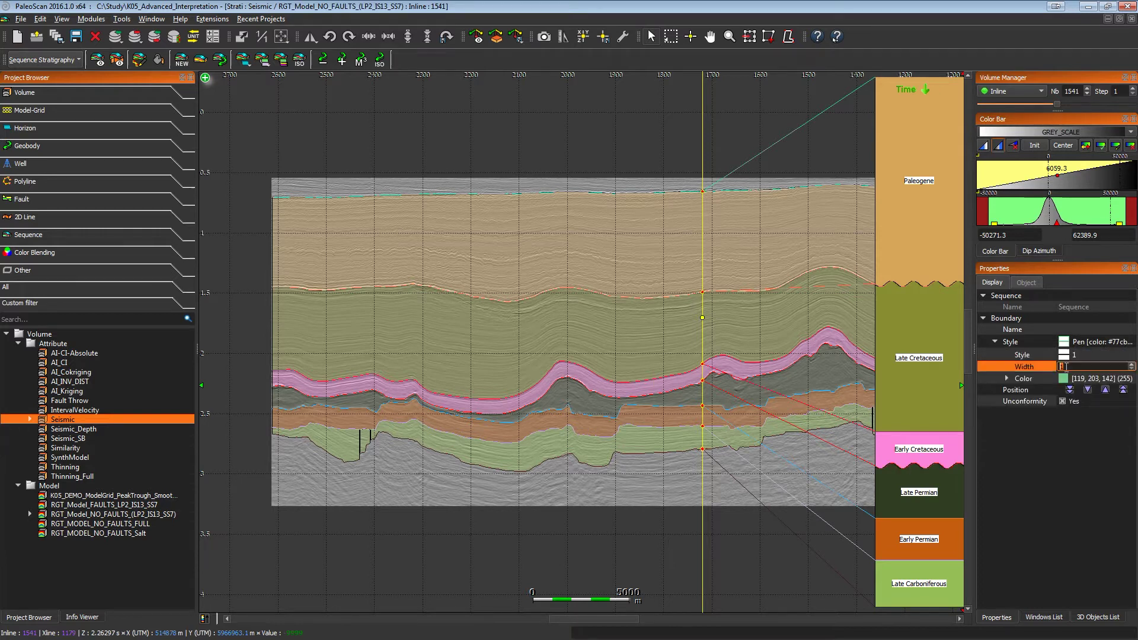
{"action": "type", "text": "2"}
{"action": "left_click", "coordinate": [1124, 378]}
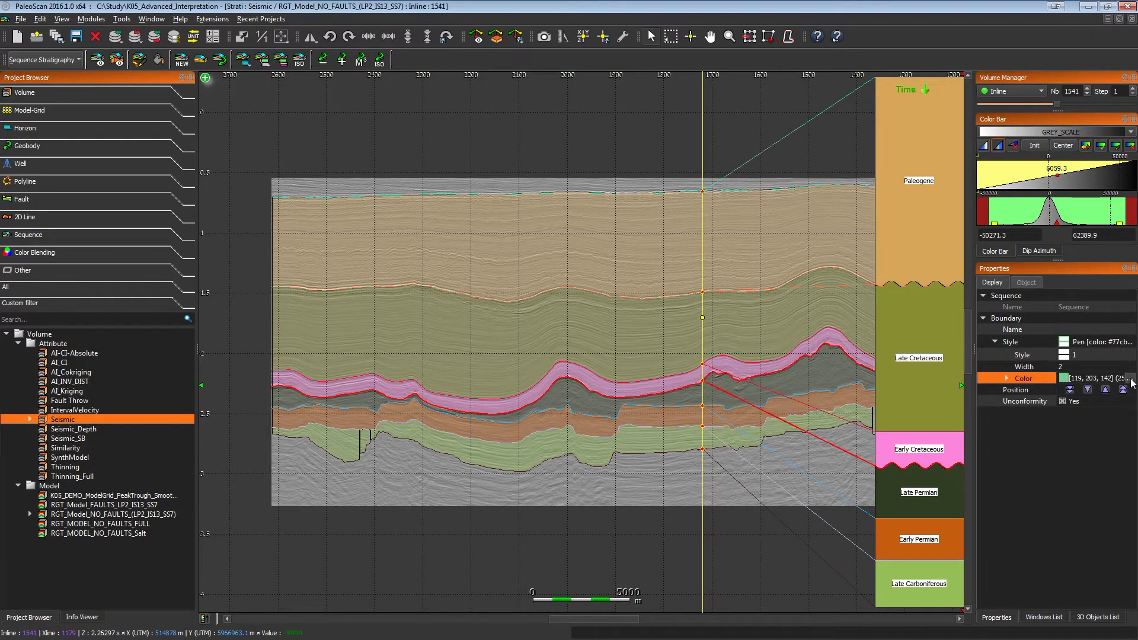
{"action": "left_click", "coordinate": [1131, 380]}
{"action": "left_click", "coordinate": [445, 268]}
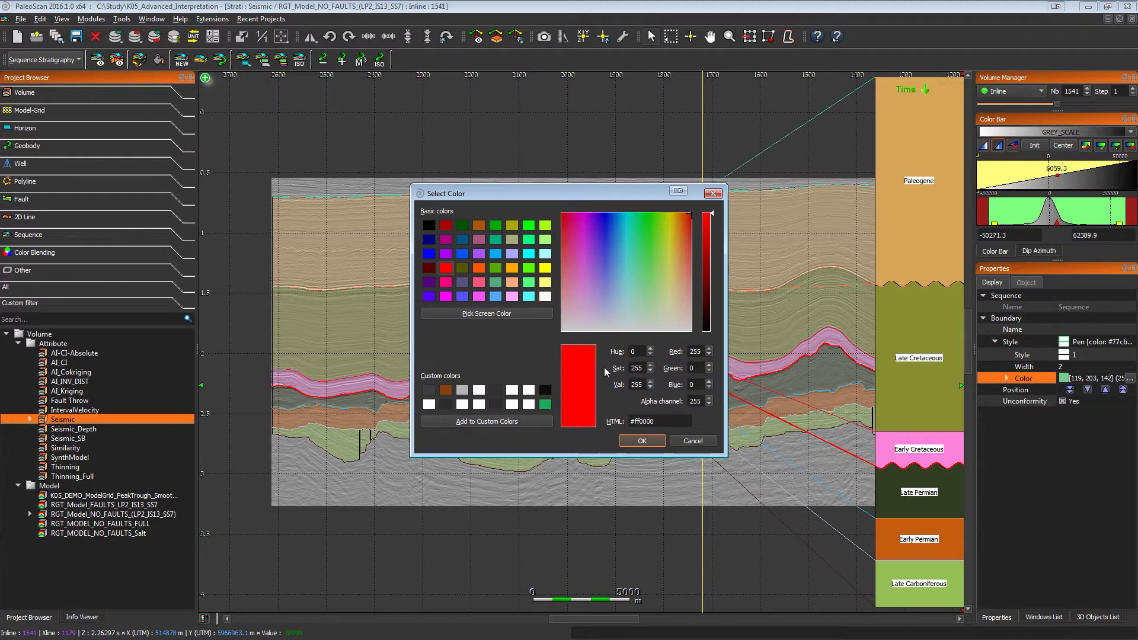
{"action": "left_click", "coordinate": [641, 441]}
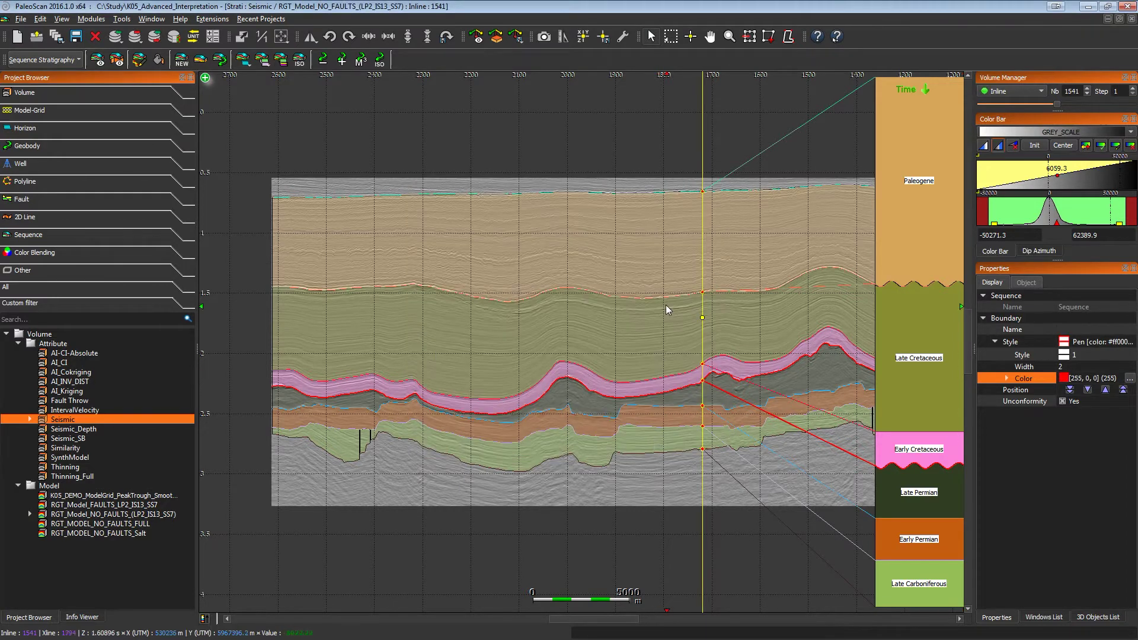
Step: Set the Paleogene–Late Cretaceous boundary line to width 2 and color it red (#ff0000)
{"action": "key", "text": "ctrl+z"}
{"action": "key", "text": "ctrl+z"}
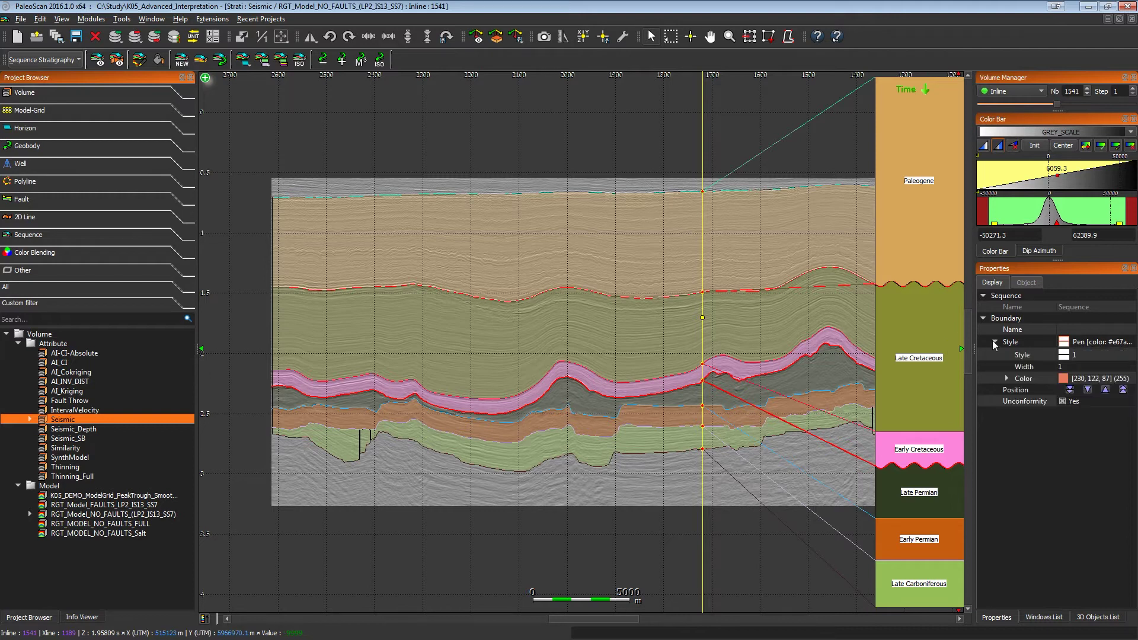
{"action": "left_click", "coordinate": [1078, 367]}
{"action": "type", "text": "3"}
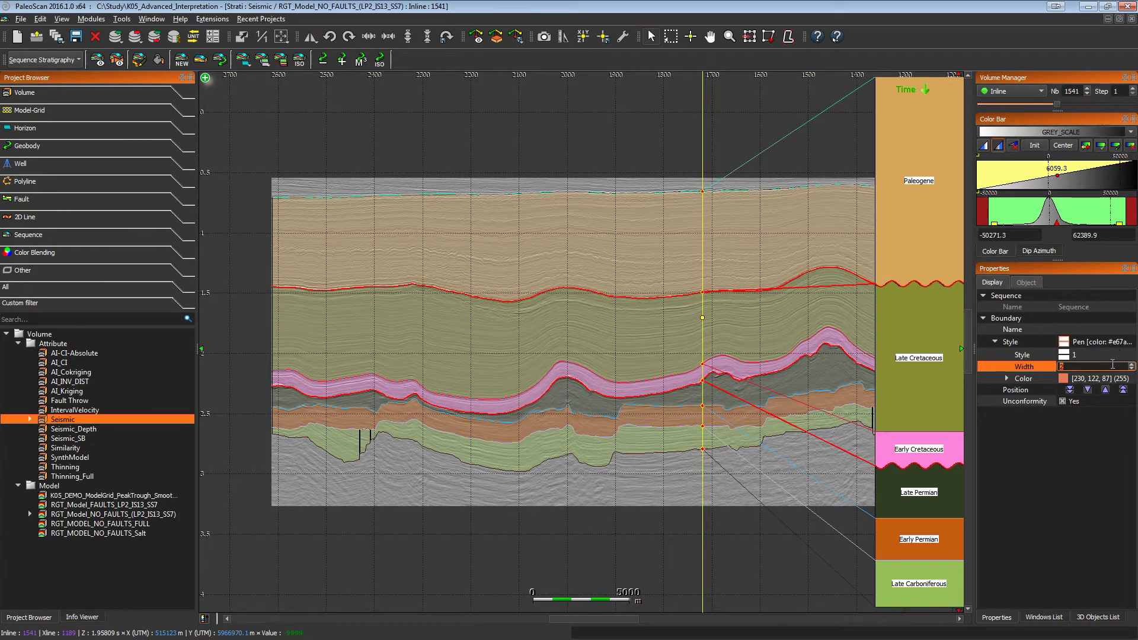
{"action": "left_click", "coordinate": [1128, 380]}
{"action": "left_click", "coordinate": [1131, 380]}
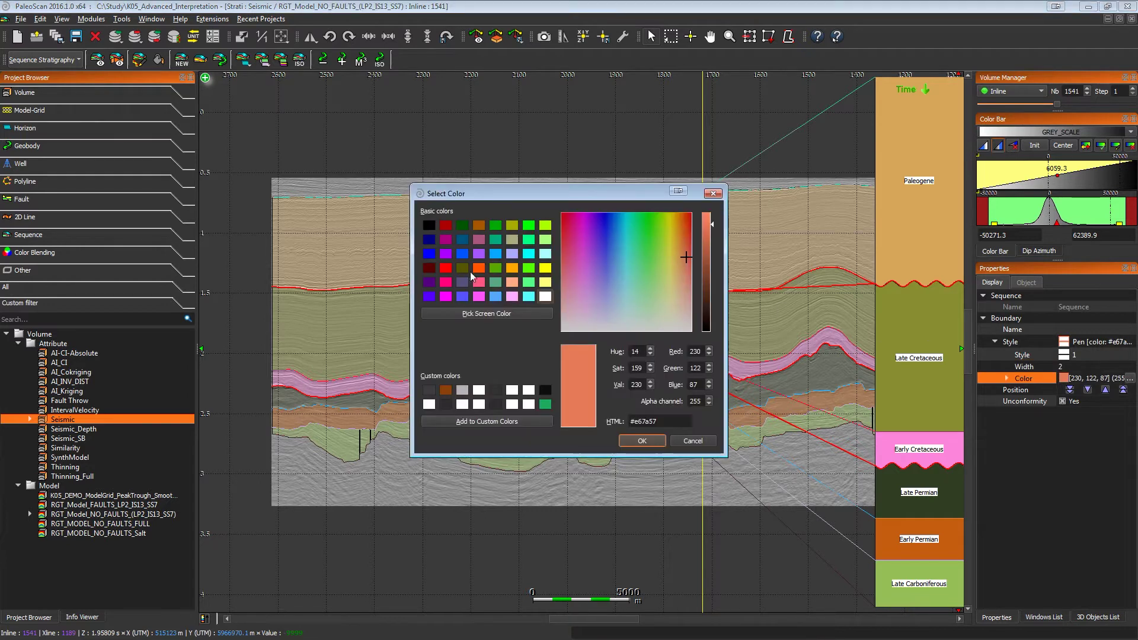
{"action": "left_click", "coordinate": [445, 268]}
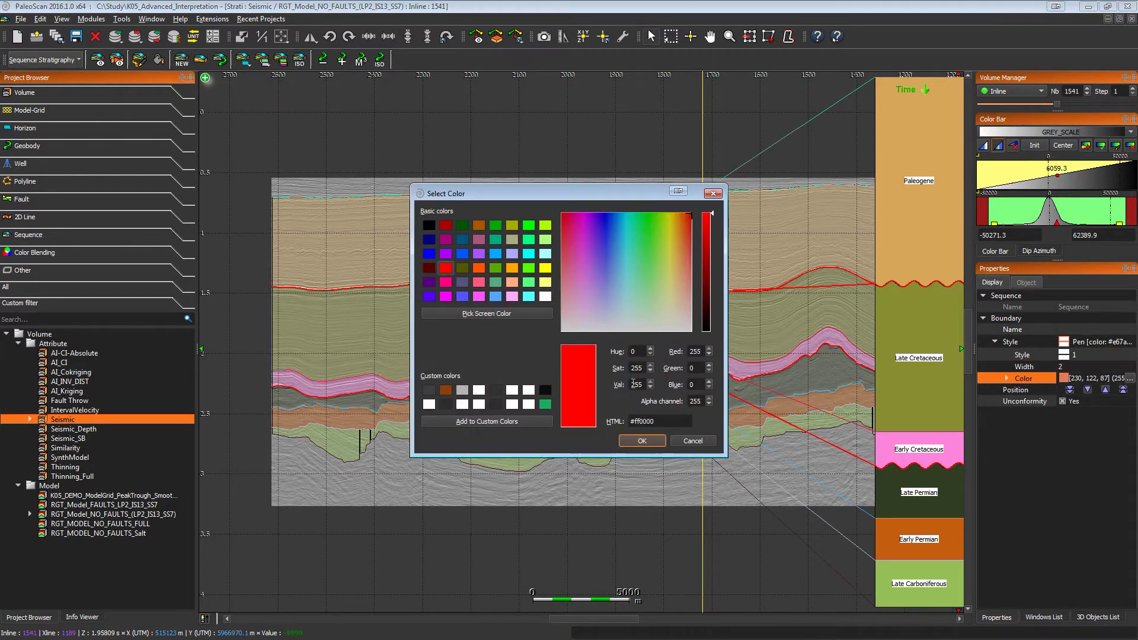
{"action": "left_click", "coordinate": [642, 441]}
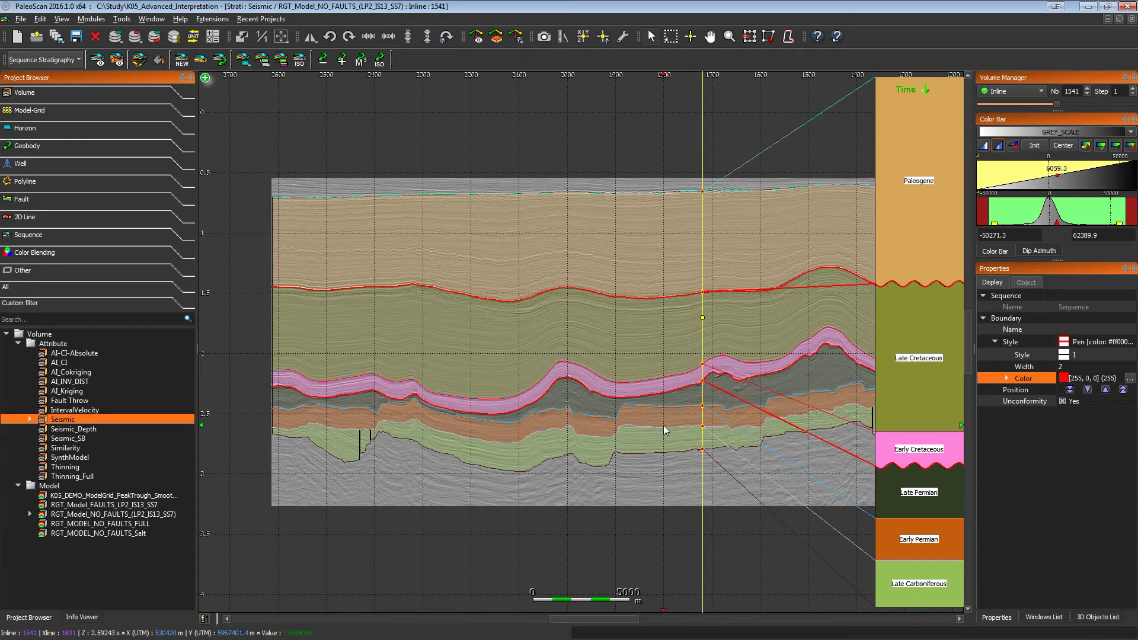
Step: Mark the boundary between the Early Permian and Late Carboniferous layers as an unconformity
{"action": "left_click", "coordinate": [662, 431]}
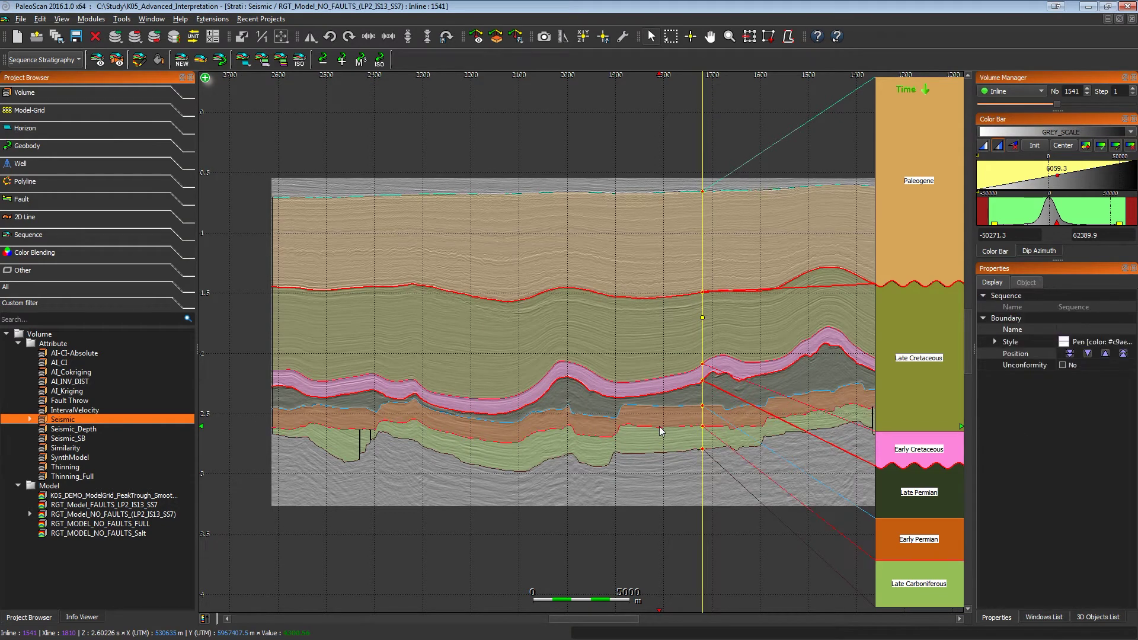
{"action": "left_click", "coordinate": [1062, 365]}
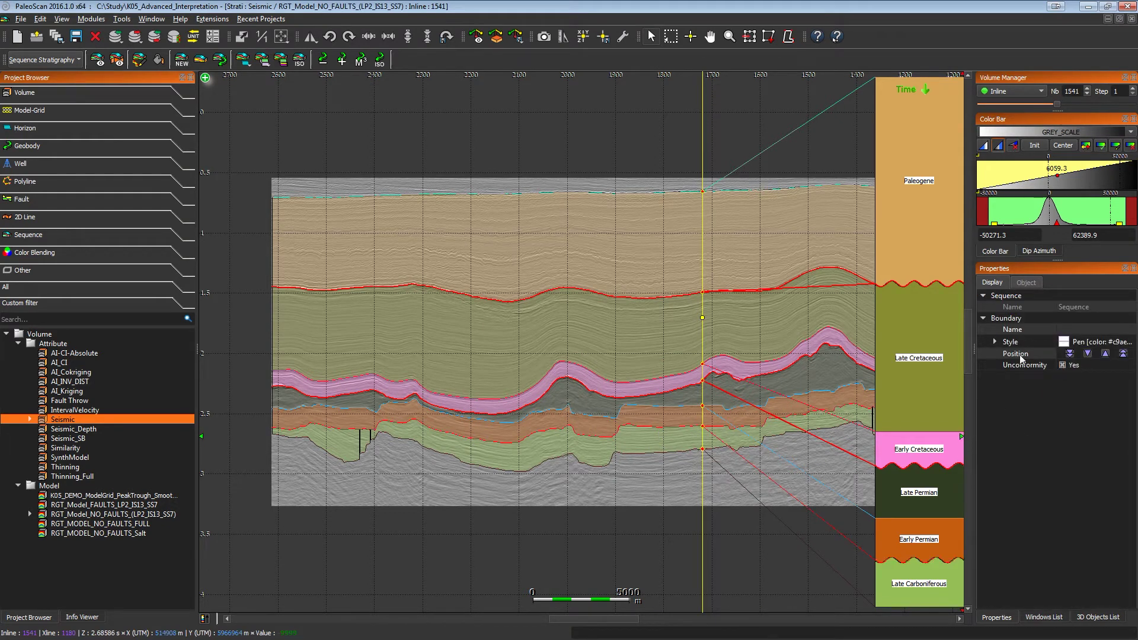
Step: Set the Early Permian–Late Carboniferous boundary line to width 2 and color it red (#ff0000)
{"action": "left_click", "coordinate": [995, 343]}
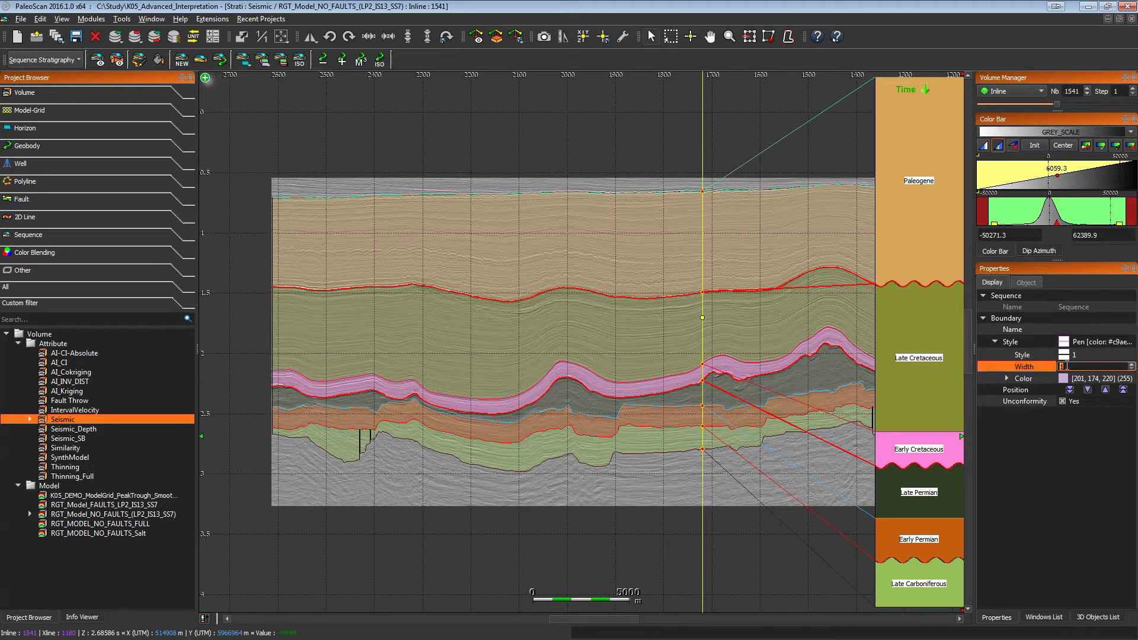
{"action": "left_click", "coordinate": [1084, 379]}
{"action": "left_click", "coordinate": [1128, 379]}
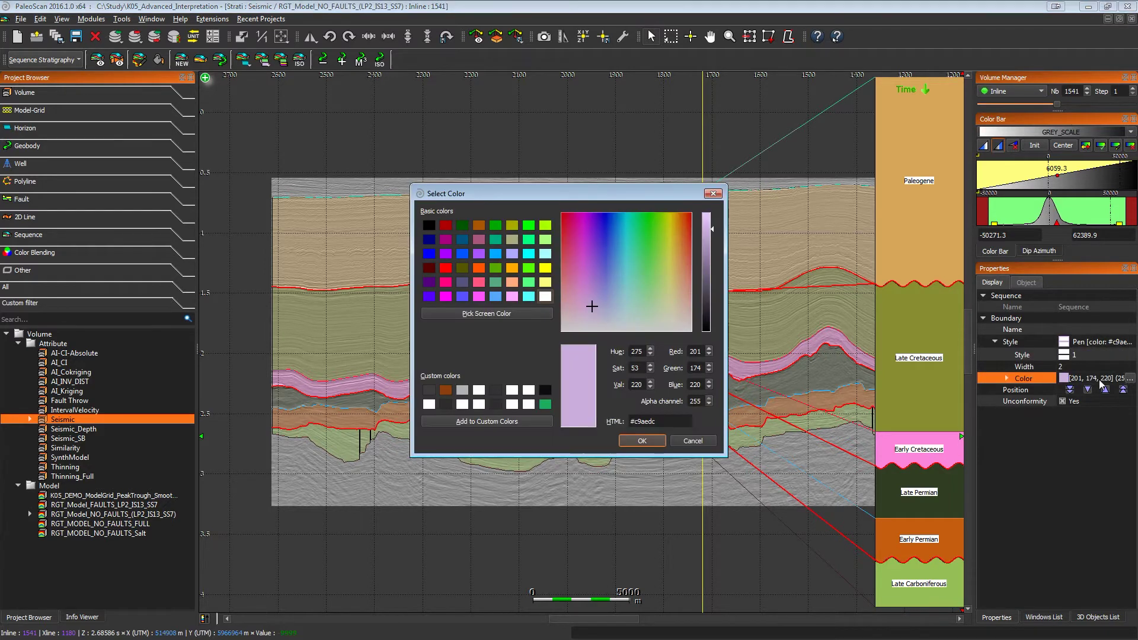
{"action": "left_click", "coordinate": [445, 268]}
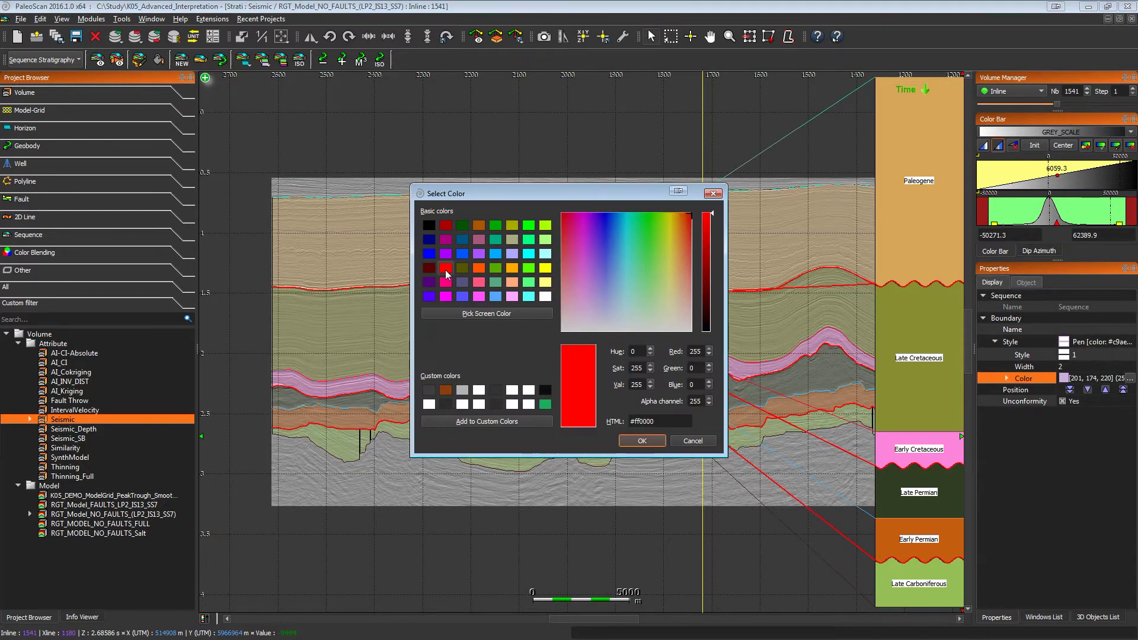
{"action": "left_click", "coordinate": [642, 441]}
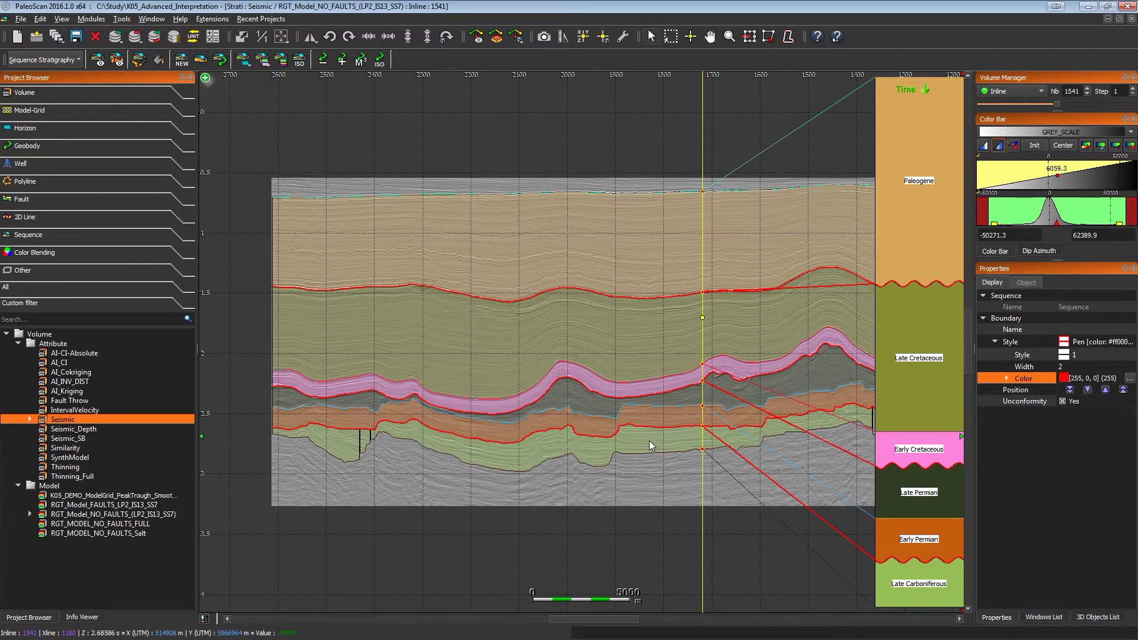
Step: Move the stratigraphic column's reference position along the seismic section to about crossline 1830
{"action": "left_click", "coordinate": [690, 36]}
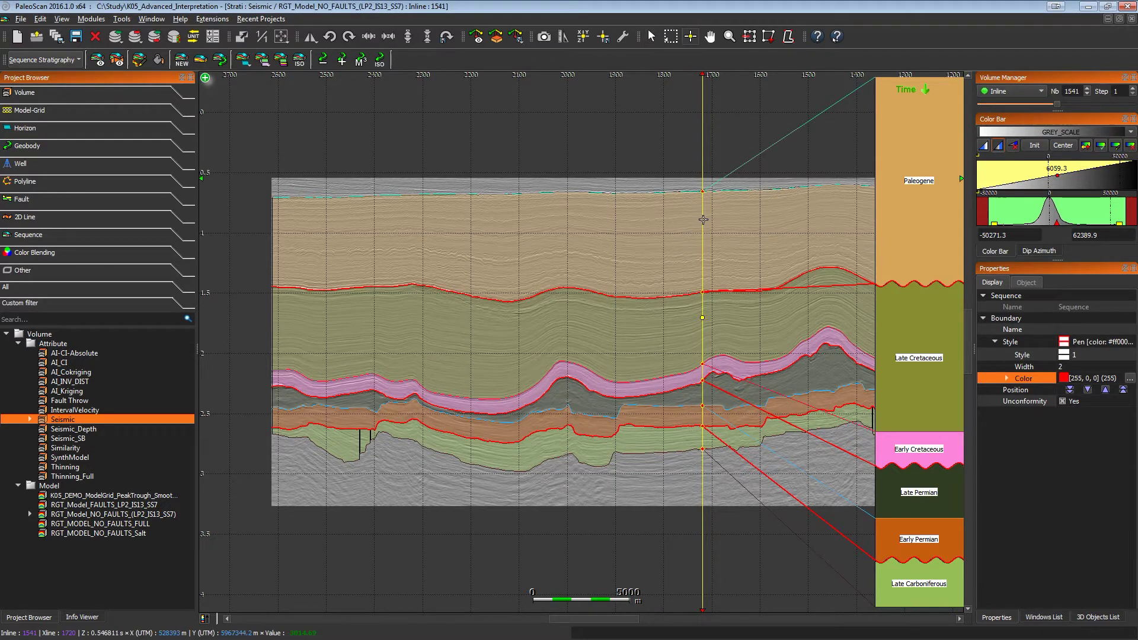
{"action": "left_click", "coordinate": [681, 364]}
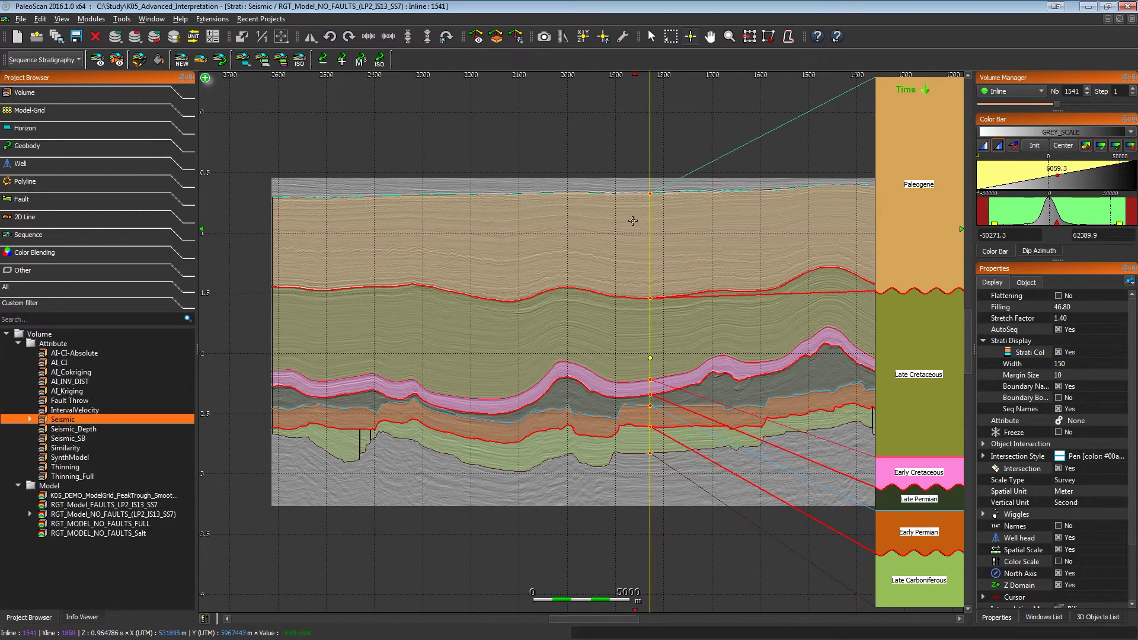
{"action": "left_click", "coordinate": [652, 37]}
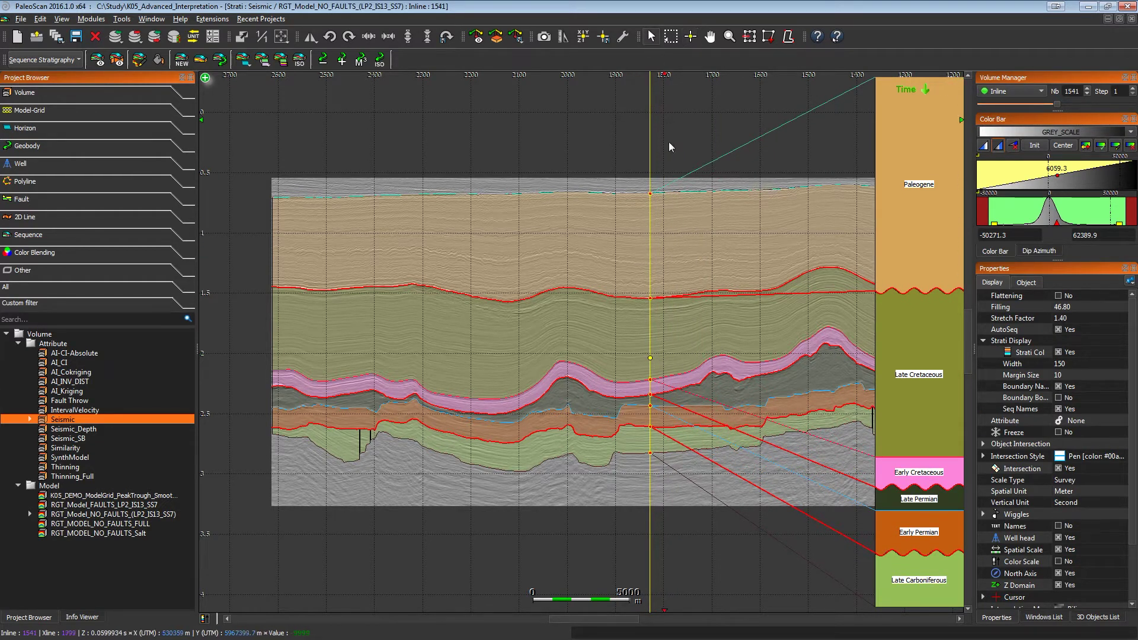
Step: Give the Late Cretaceous layer the Chalk 2 lithologic pattern with a pattern size of 32 px
{"action": "left_click", "coordinate": [710, 326]}
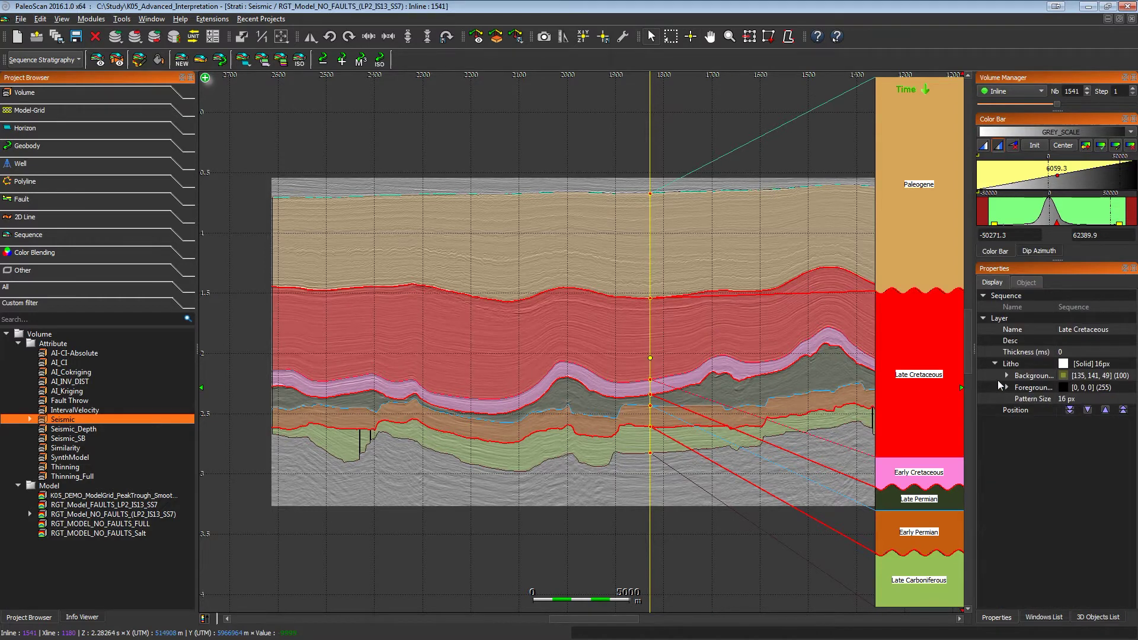
{"action": "left_click", "coordinate": [1092, 364]}
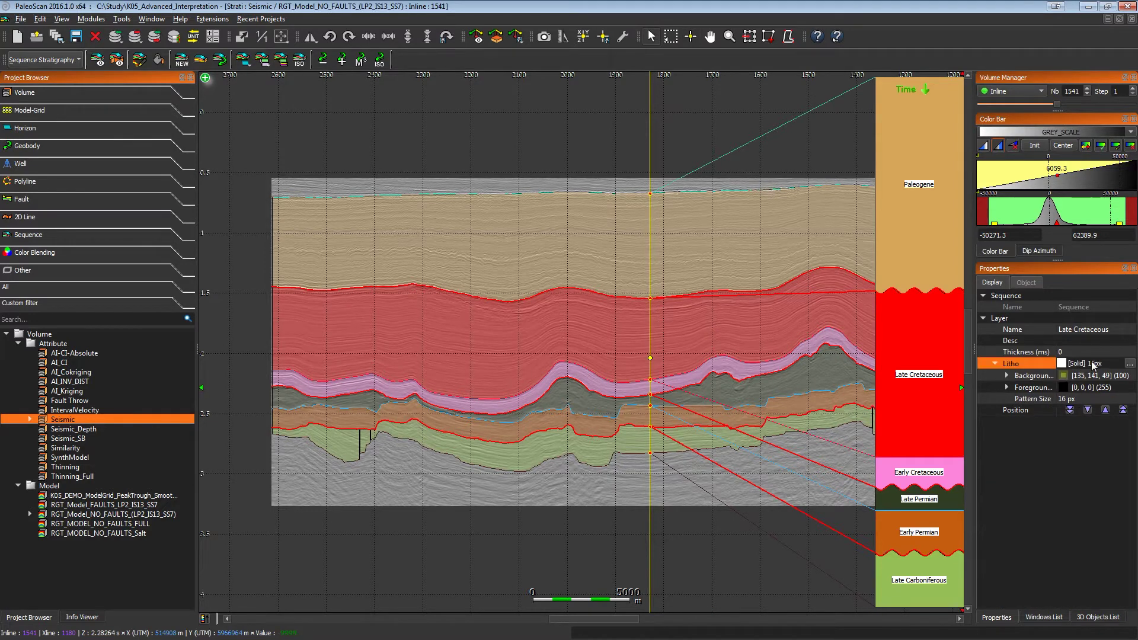
{"action": "left_click", "coordinate": [1129, 364]}
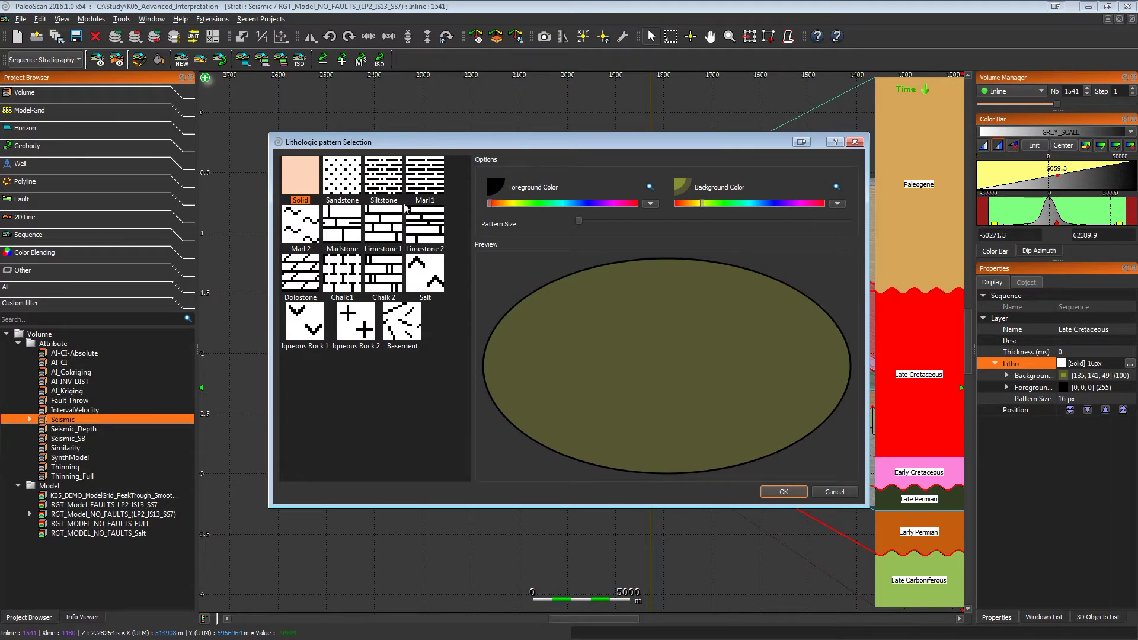
{"action": "left_click", "coordinate": [380, 280]}
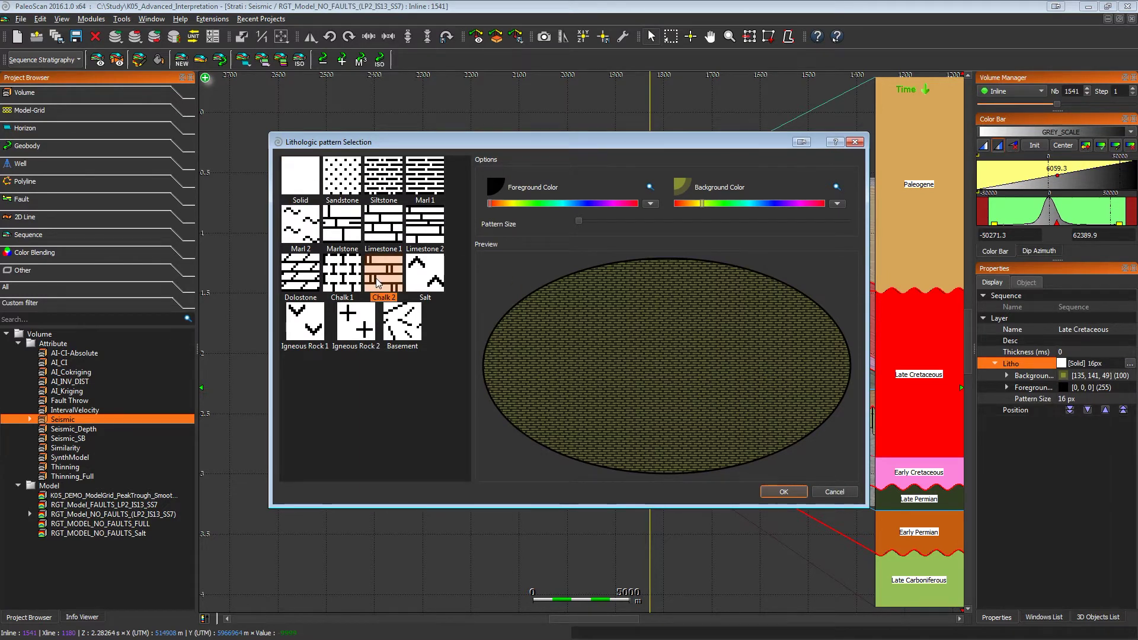
{"action": "left_click_drag", "start_coordinate": [579, 221], "coordinate": [658, 222]}
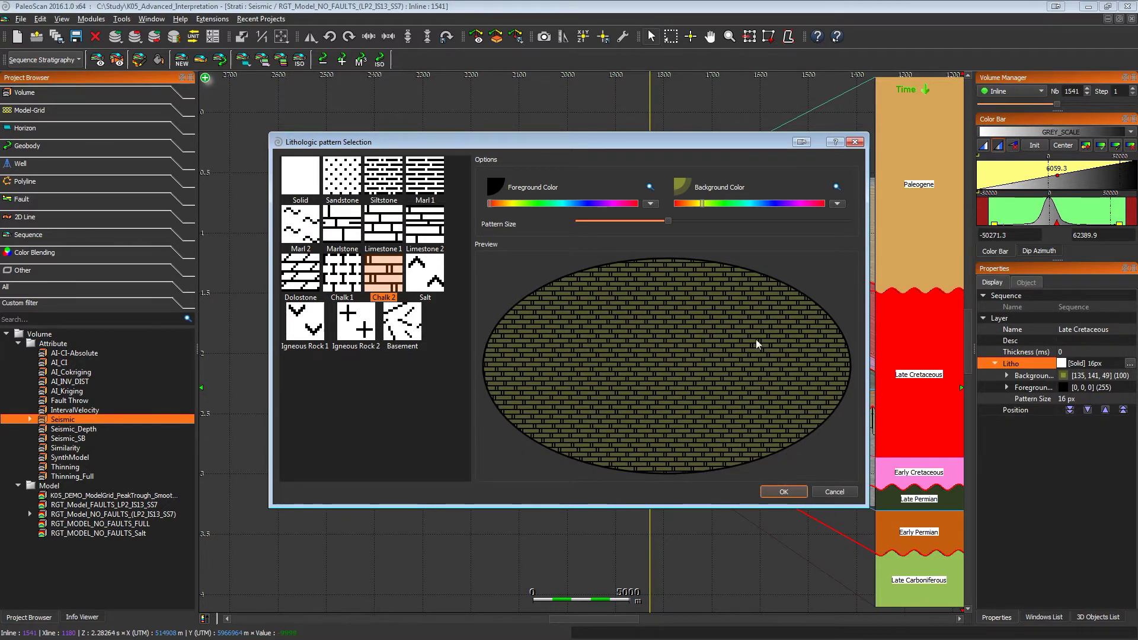
{"action": "left_click", "coordinate": [781, 491]}
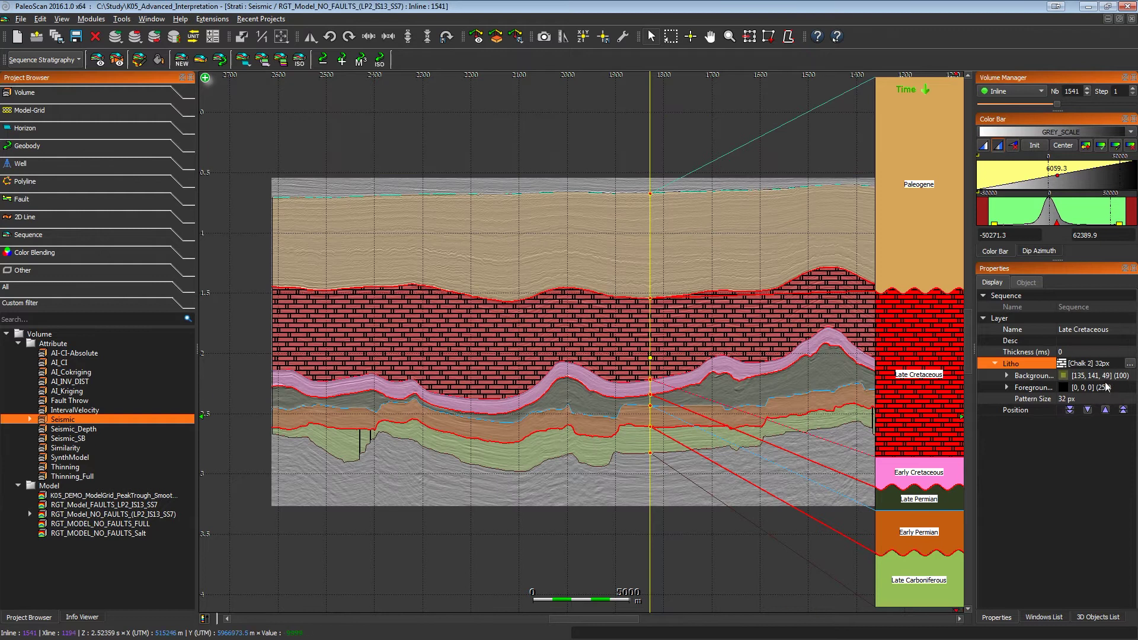
Step: Change the Late Cretaceous layer's lithology background color to bright green (#55ff00)
{"action": "left_click", "coordinate": [1006, 376]}
{"action": "double_click", "coordinate": [1088, 375]}
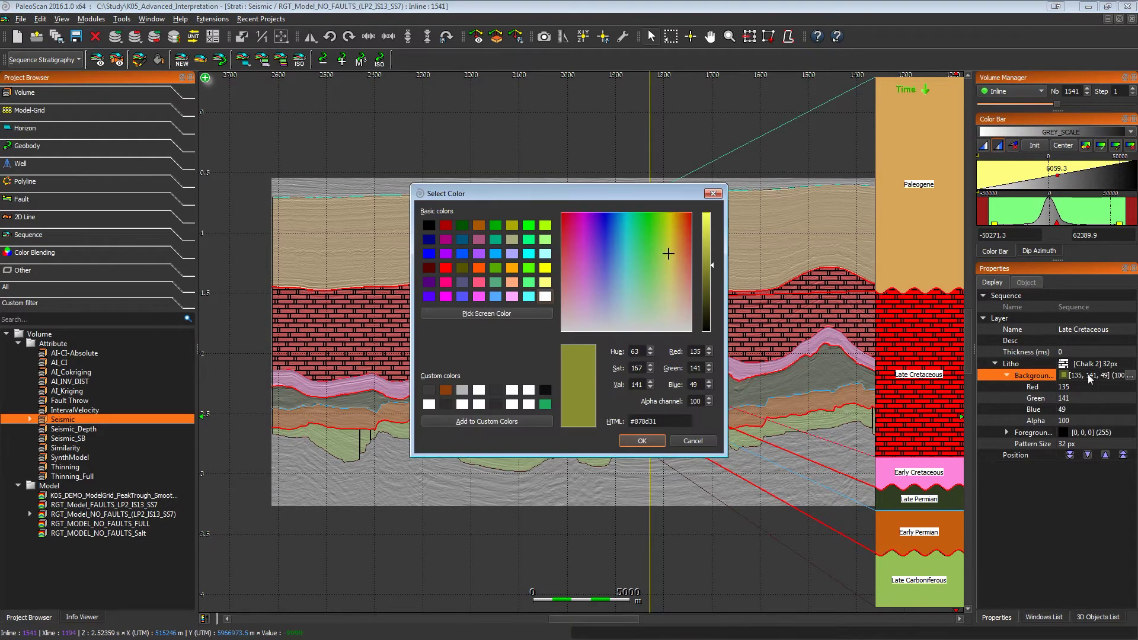
{"action": "left_click", "coordinate": [529, 268]}
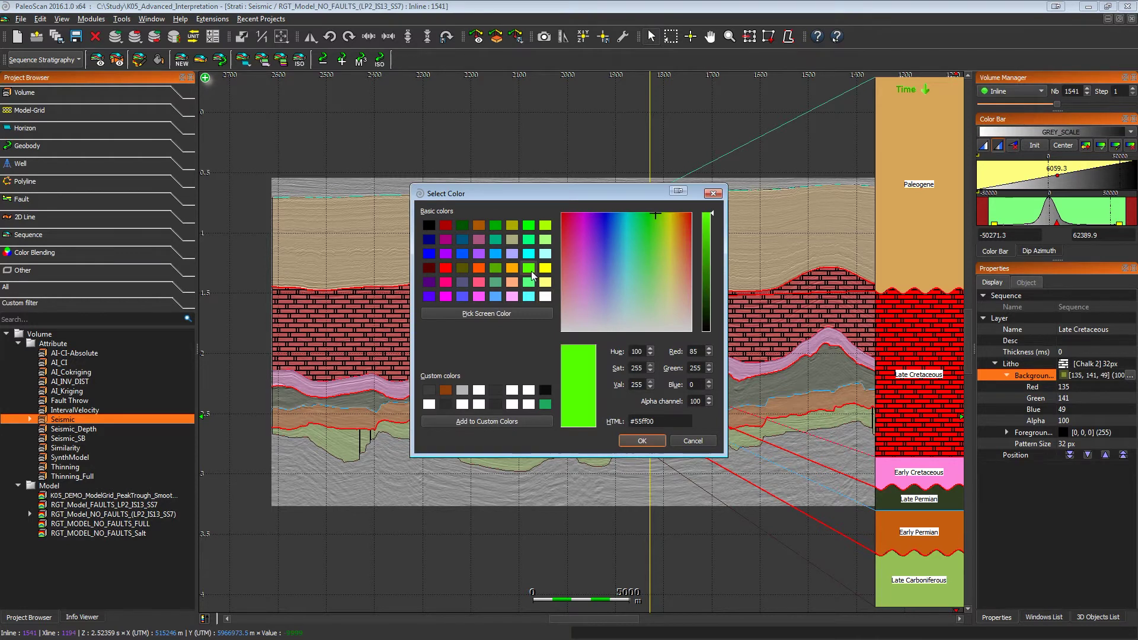
{"action": "left_click", "coordinate": [645, 441]}
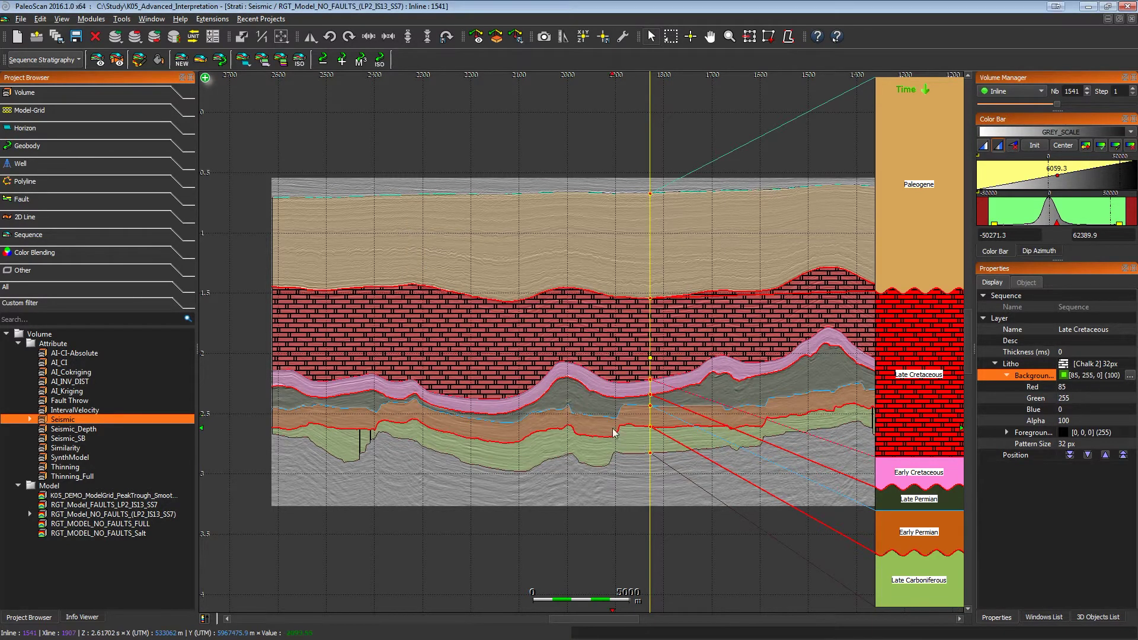
Step: Open the lithologic pattern selection for the Early Cretaceous layer
{"action": "left_click", "coordinate": [612, 397]}
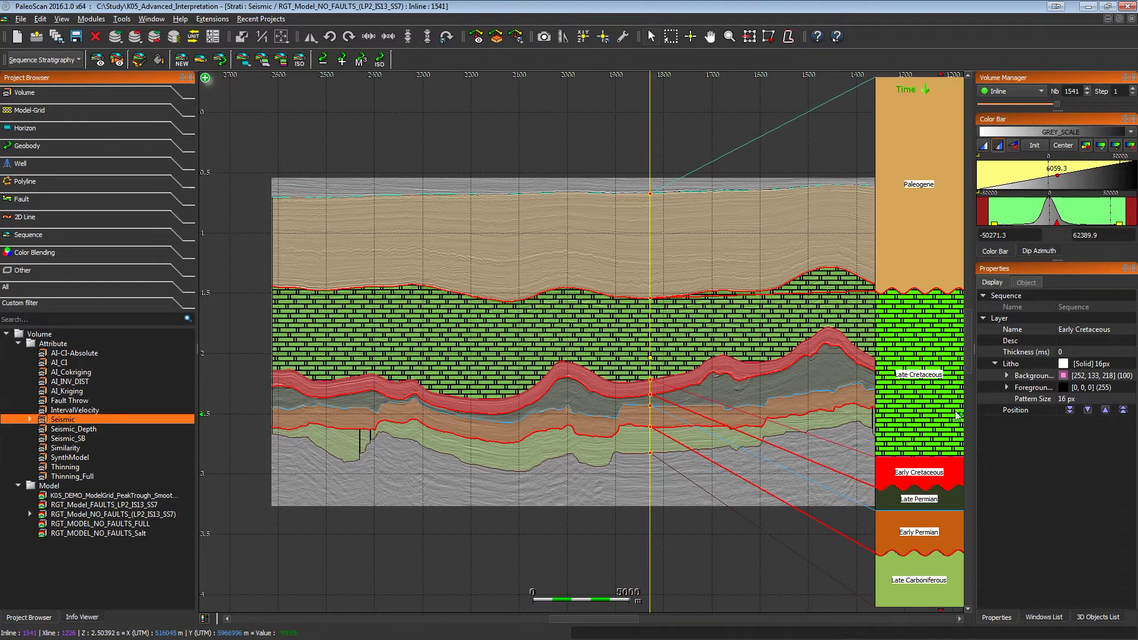
{"action": "left_click", "coordinate": [1108, 364]}
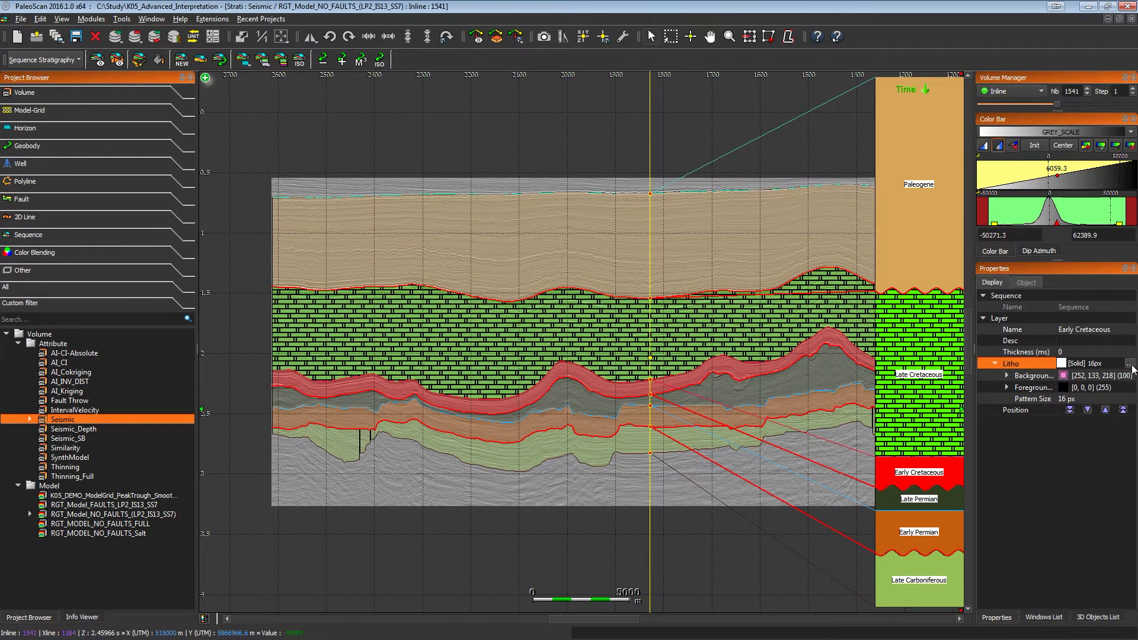
{"action": "left_click", "coordinate": [1130, 364]}
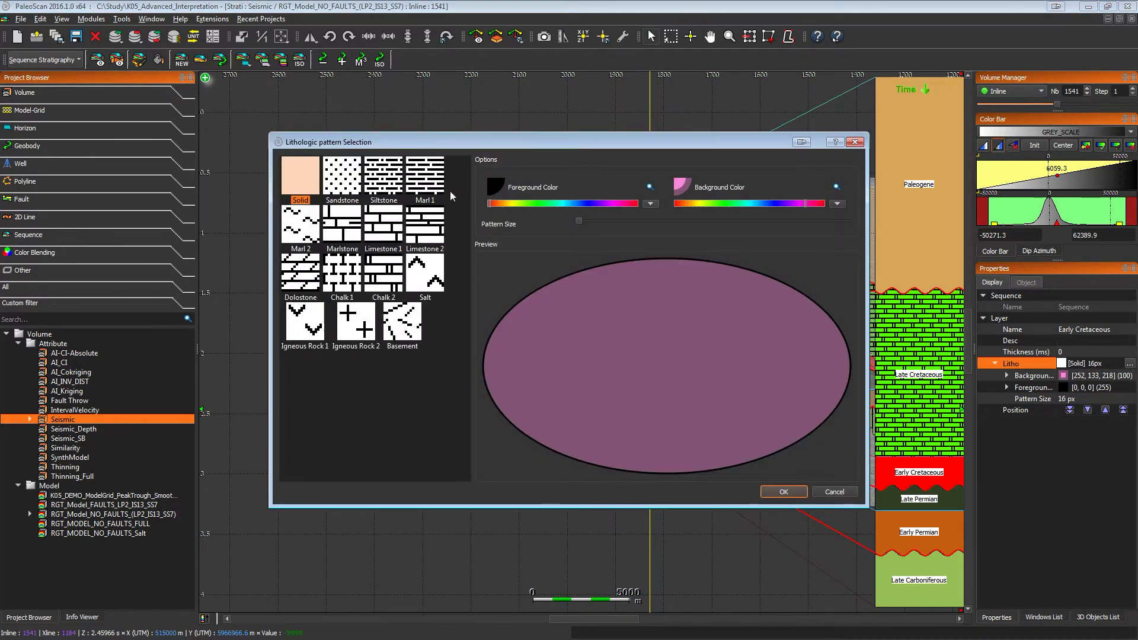
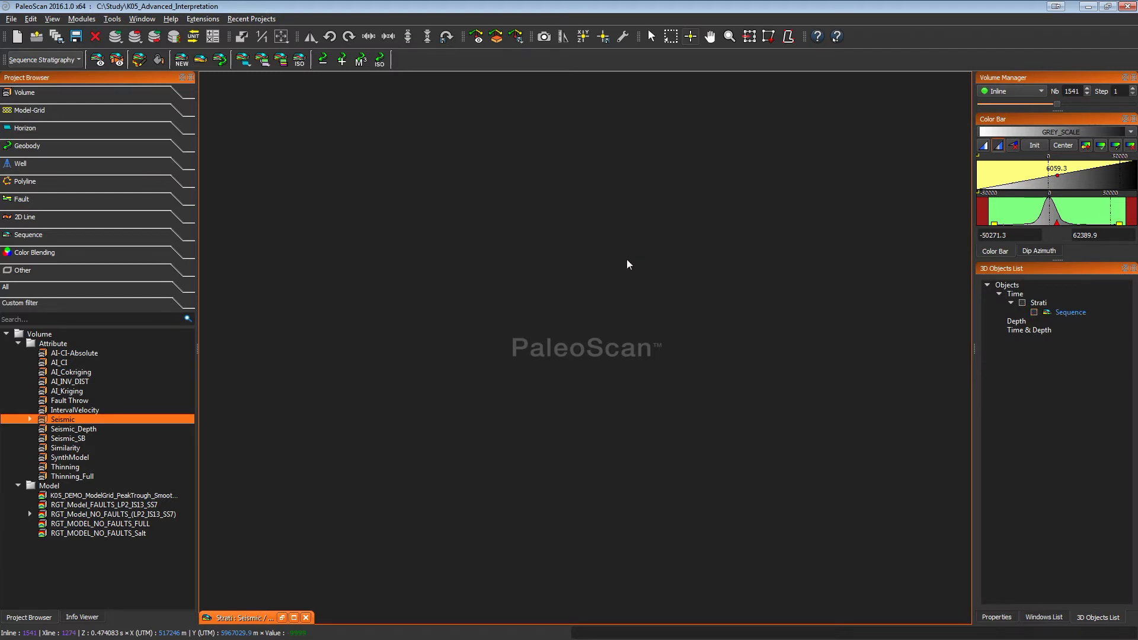
Step: Create a Strati arbitrary line viewer from the 2D line Seismic_K04-A-01_K05-02_K02-02_K03-01
{"action": "left_click", "coordinate": [118, 60]}
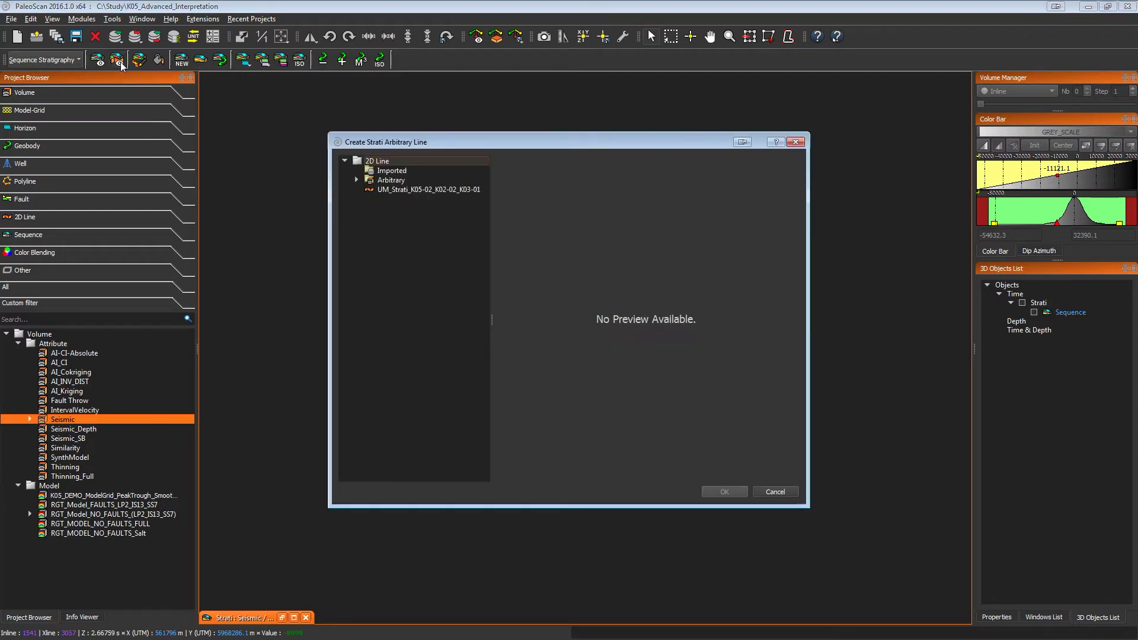
{"action": "left_click", "coordinate": [357, 180]}
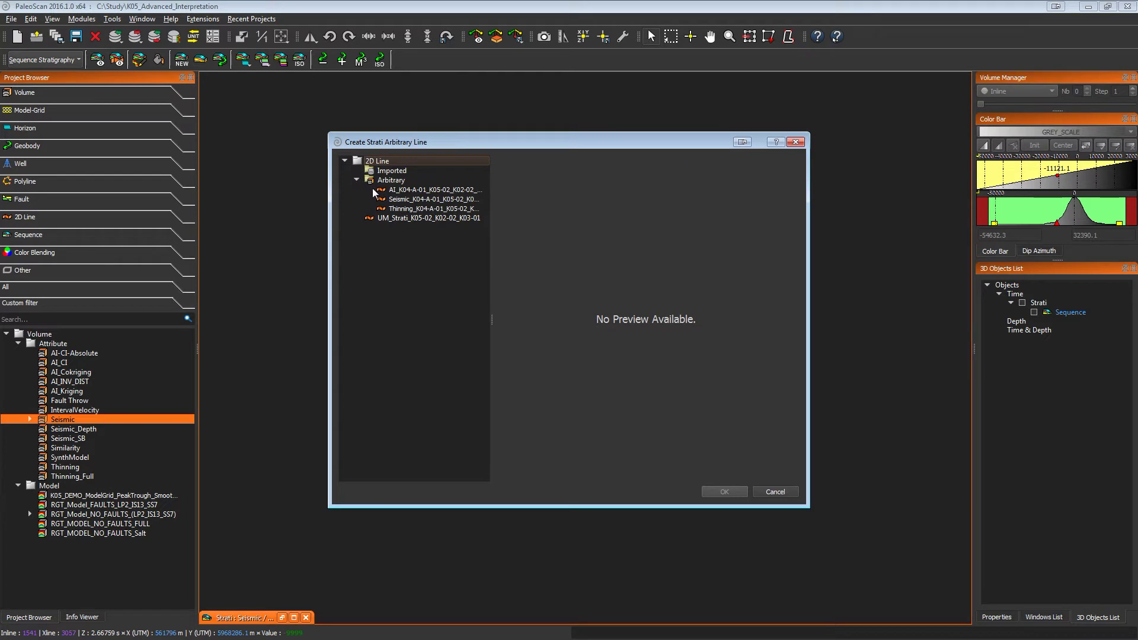
{"action": "left_click_drag", "start_coordinate": [492, 321], "coordinate": [553, 325]}
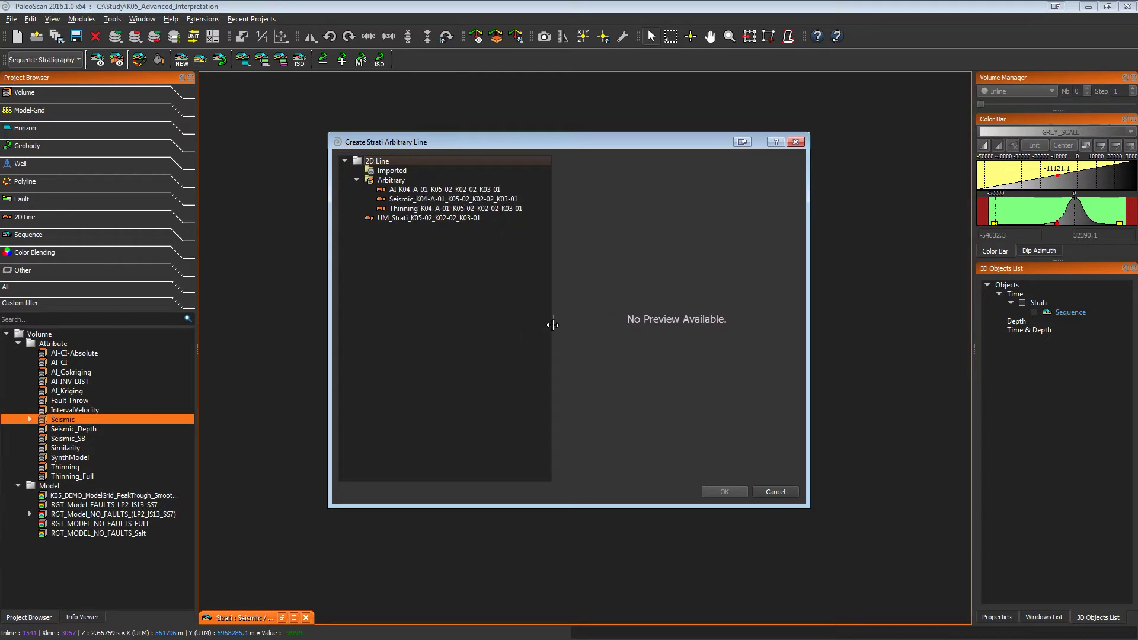
{"action": "left_click", "coordinate": [456, 200]}
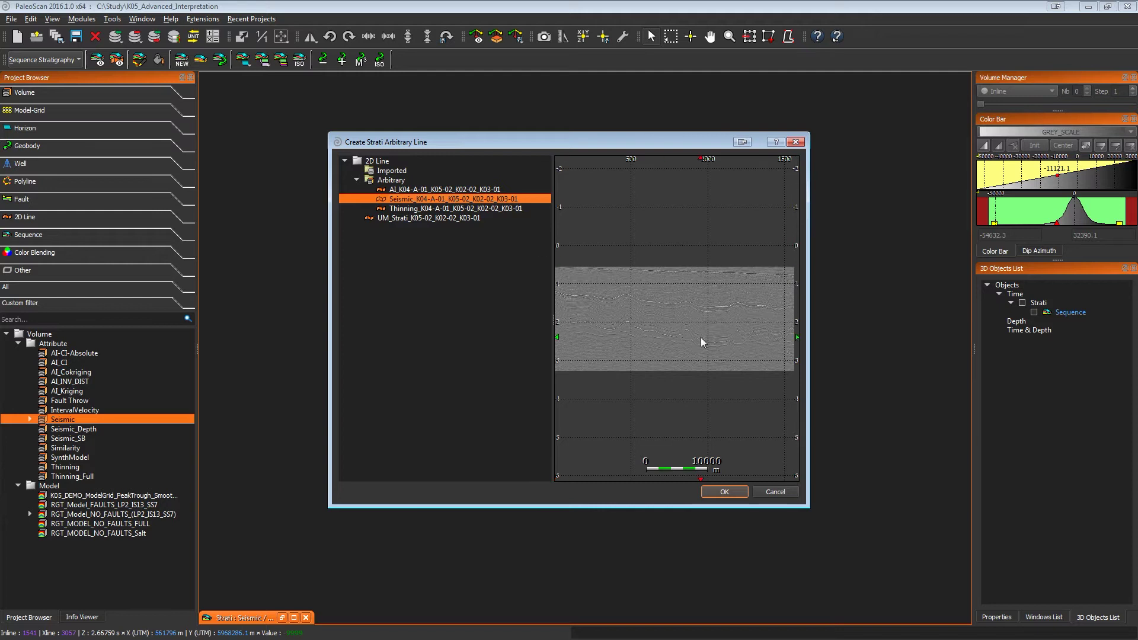
{"action": "left_click", "coordinate": [724, 492]}
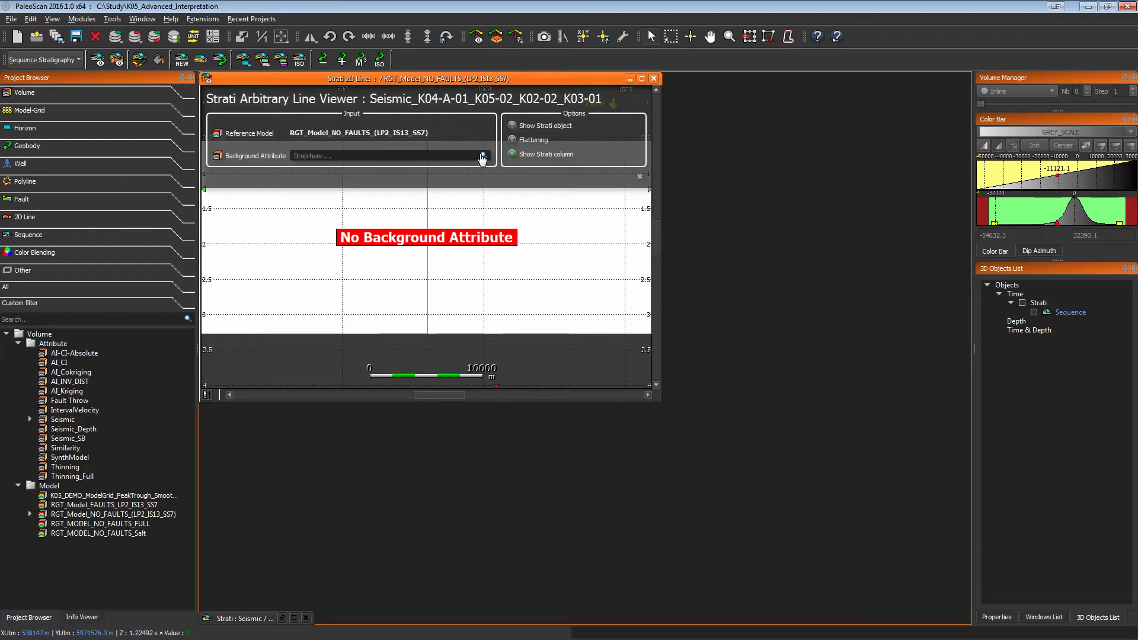
Step: Use the Thinning attribute as the arbitrary line's background and enlarge its viewer to the full workspace height
{"action": "left_click", "coordinate": [80, 468]}
{"action": "left_click_drag", "start_coordinate": [80, 472], "coordinate": [349, 163]}
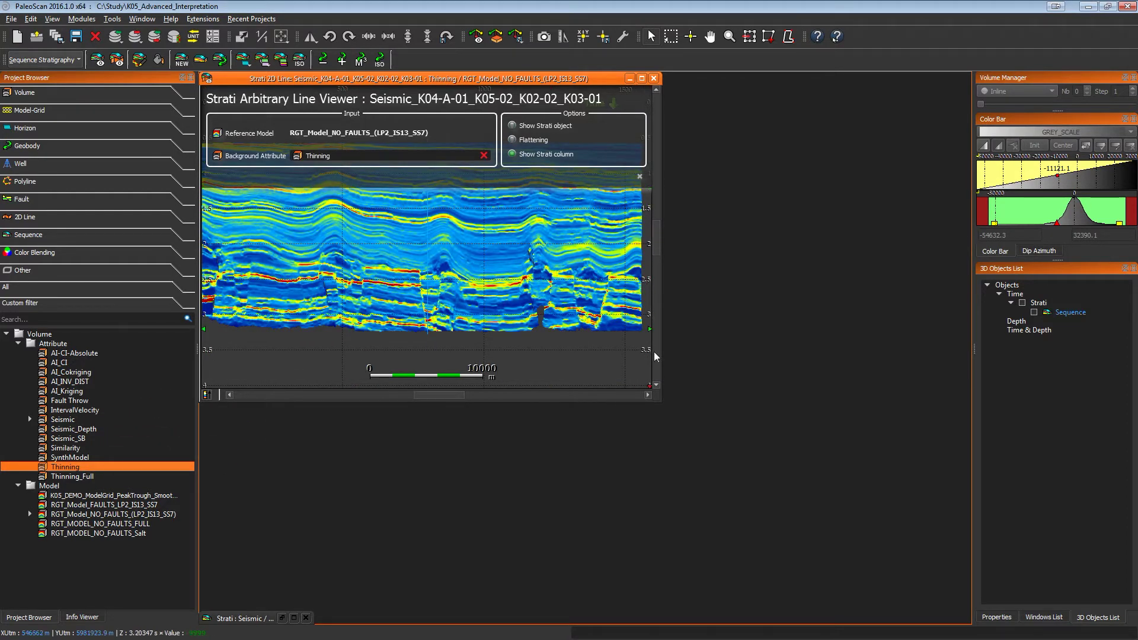
{"action": "left_click_drag", "start_coordinate": [661, 403], "coordinate": [647, 625]}
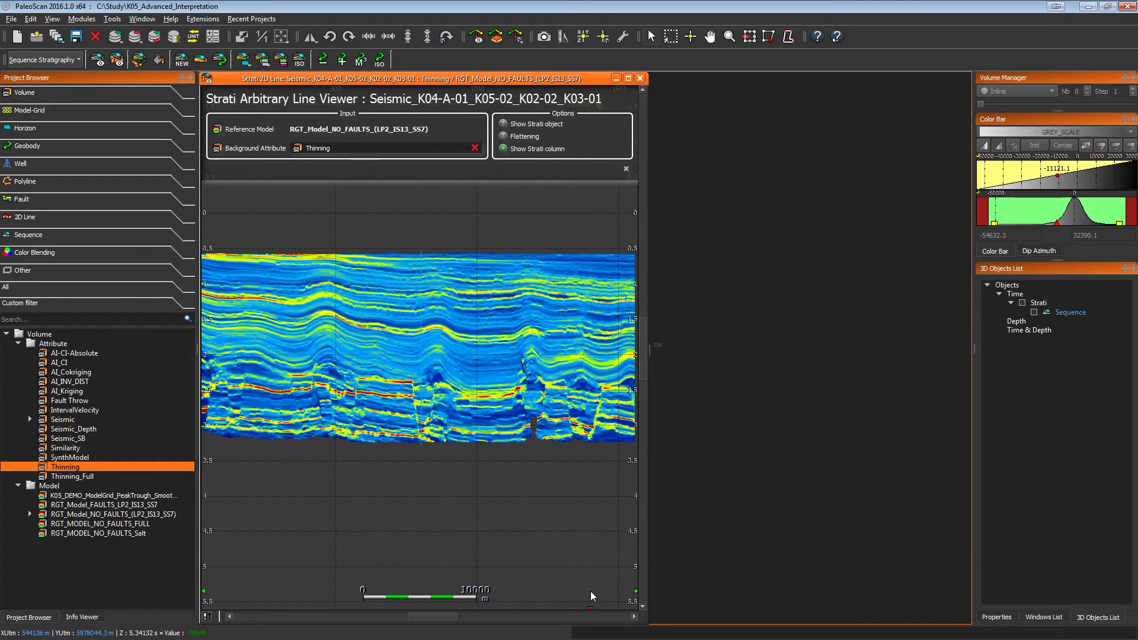
Step: Open the saved log viewer LogViewer_AI and minimize the 3D viewer that comes with it
{"action": "left_click", "coordinate": [50, 166]}
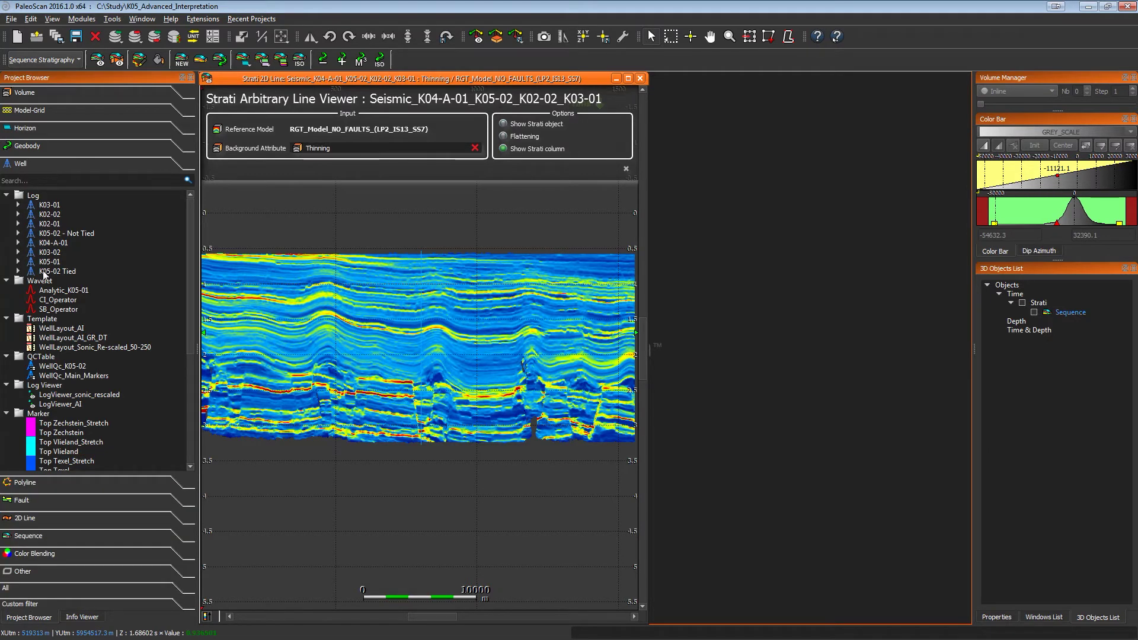
{"action": "left_click", "coordinate": [63, 405]}
{"action": "right_click", "coordinate": [63, 406]}
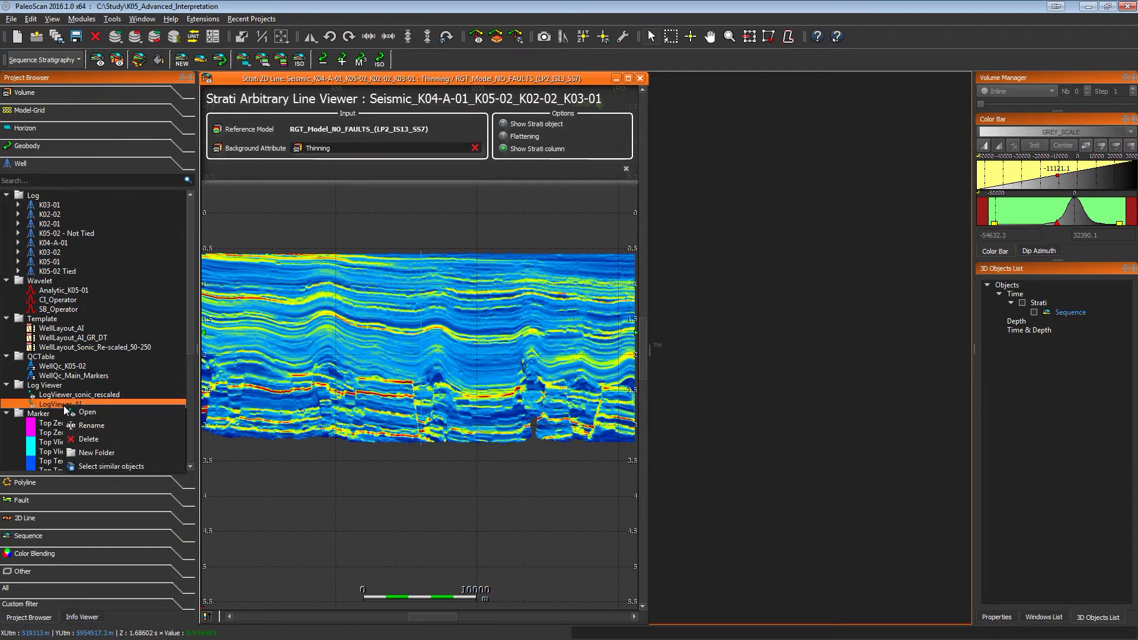
{"action": "left_click", "coordinate": [84, 412]}
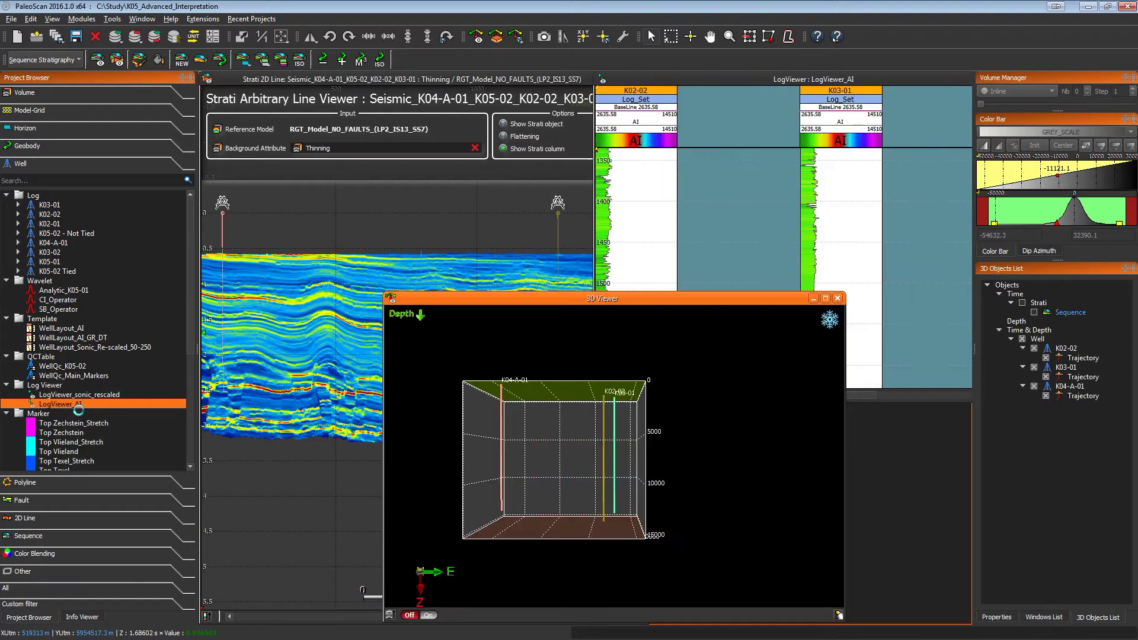
{"action": "left_click", "coordinate": [813, 299]}
Step: Arrange the log viewer at full height beside the arbitrary line viewer and zoom out to fit all four wells' AI logs
{"action": "left_click_drag", "start_coordinate": [816, 81], "coordinate": [731, 83]}
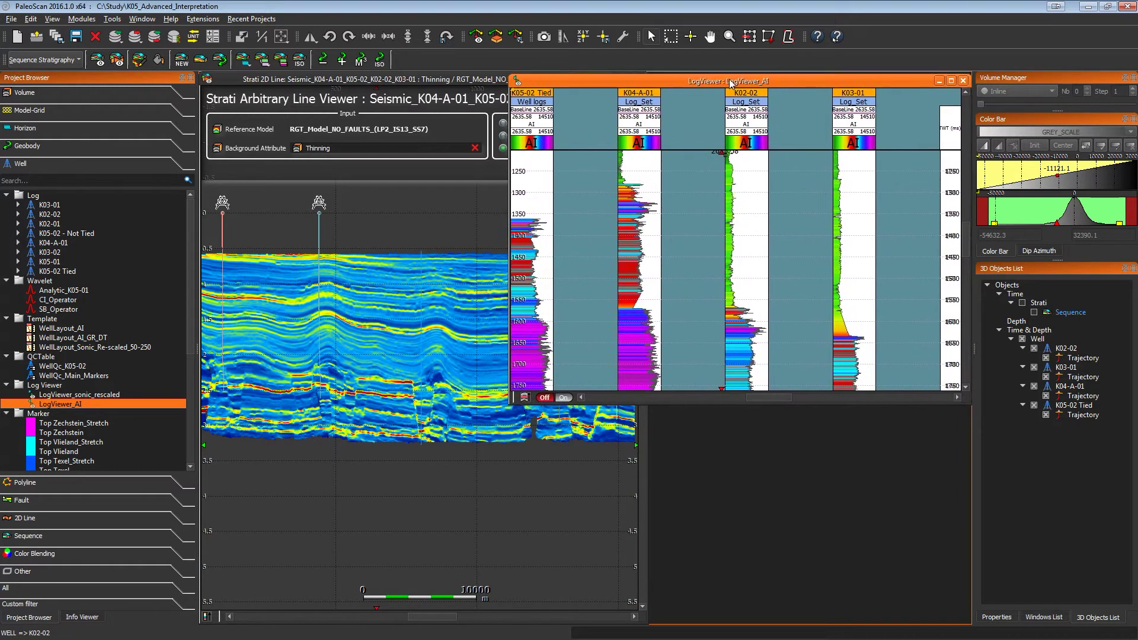
{"action": "left_click_drag", "start_coordinate": [512, 402], "coordinate": [629, 620]}
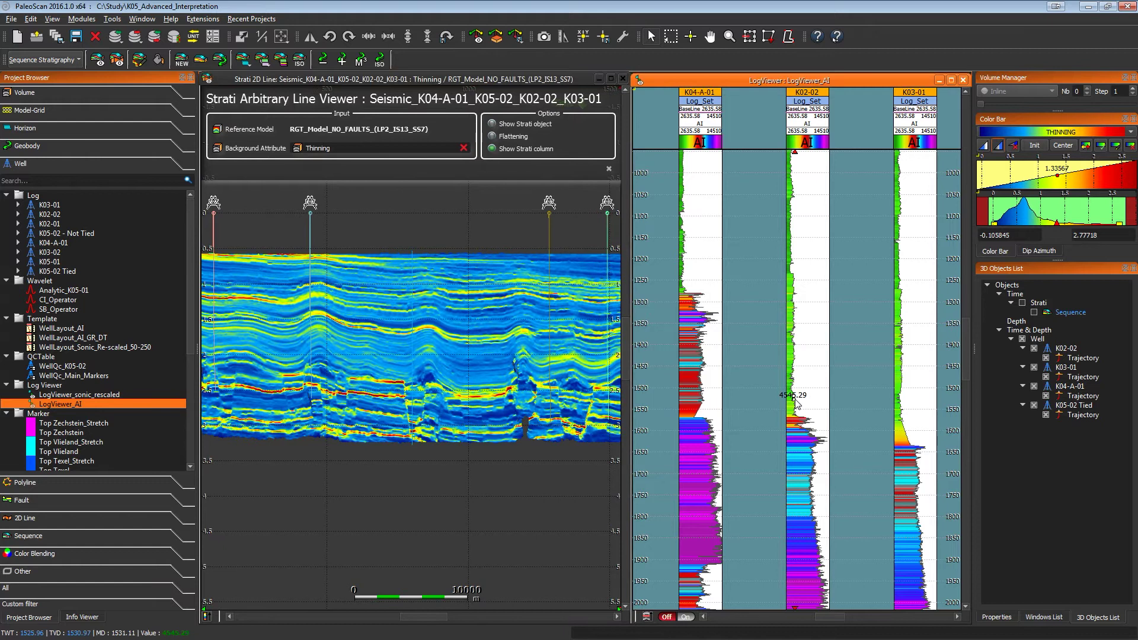
{"action": "left_click_drag", "start_coordinate": [807, 290], "coordinate": [795, 237]}
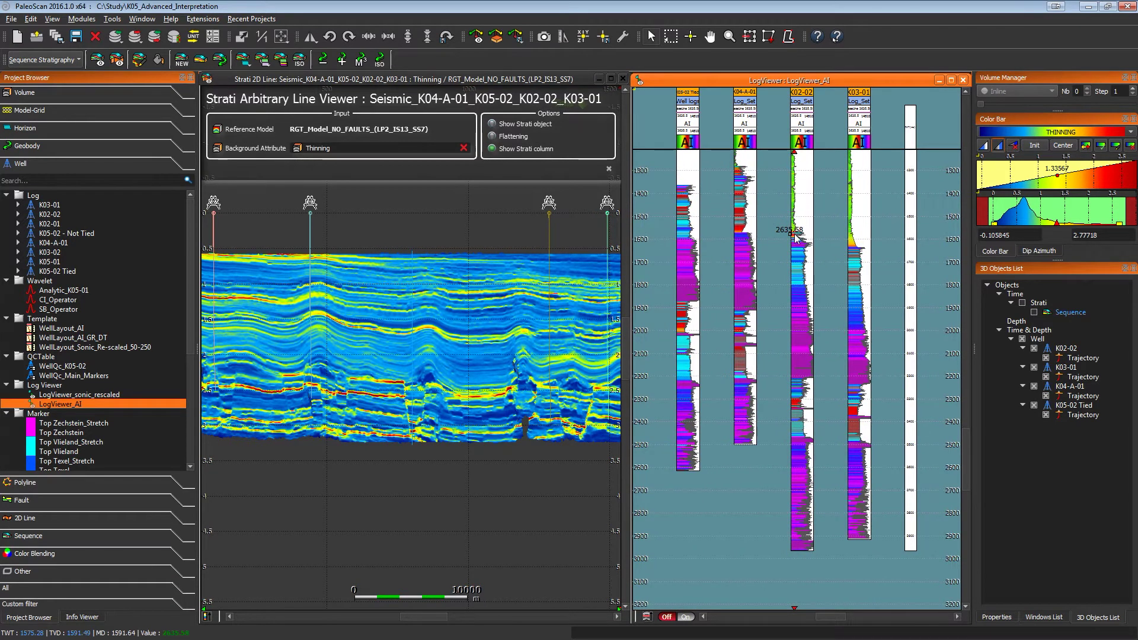
Step: Display the AI log of well K05-02 Tied along its trajectory in the arbitrary line viewer
{"action": "left_click", "coordinate": [688, 286]}
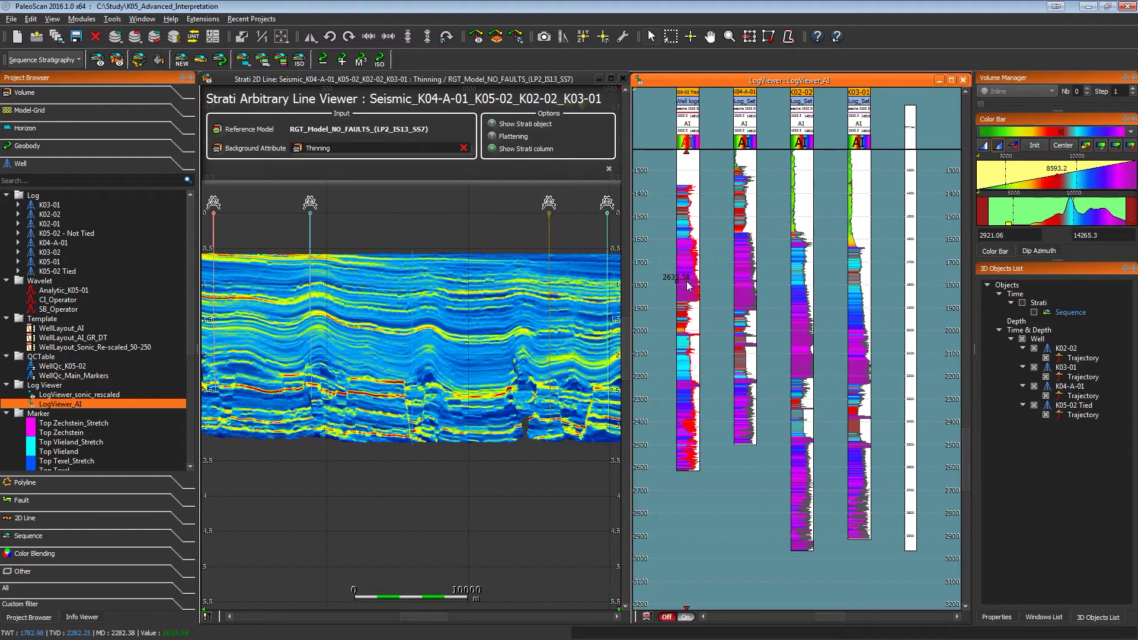
{"action": "left_click_drag", "start_coordinate": [688, 286], "coordinate": [543, 322]}
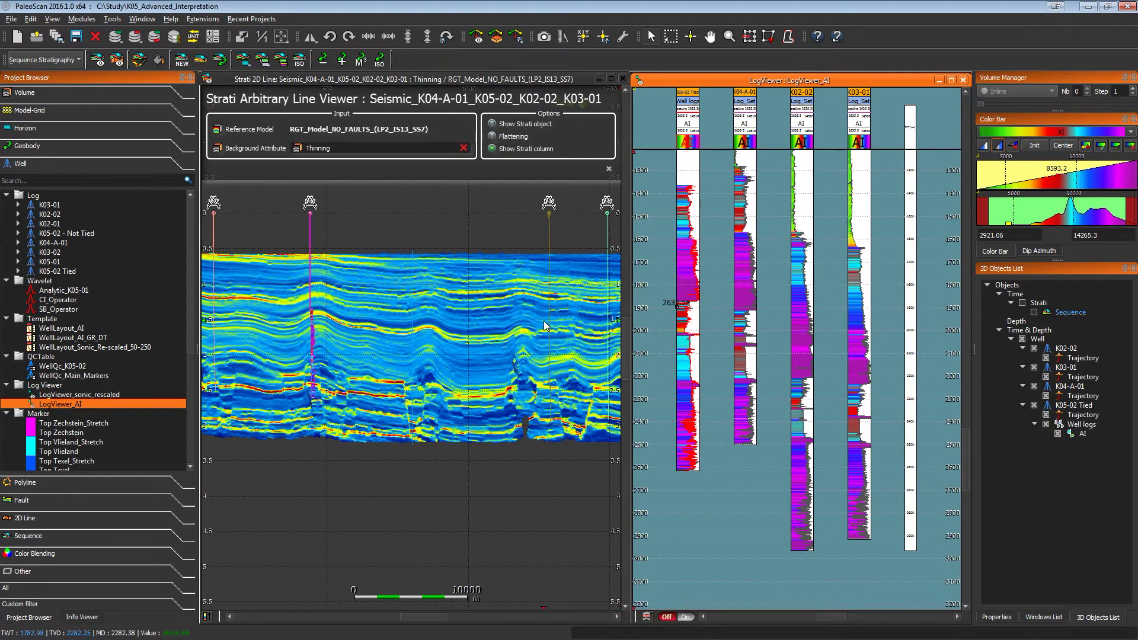
Step: Display the AI logs of wells K04-A-01, K02-02 and K03-01 along their trajectories in the arbitrary line viewer
{"action": "left_click_drag", "start_coordinate": [745, 291], "coordinate": [569, 328]}
{"action": "left_click", "coordinate": [803, 353]}
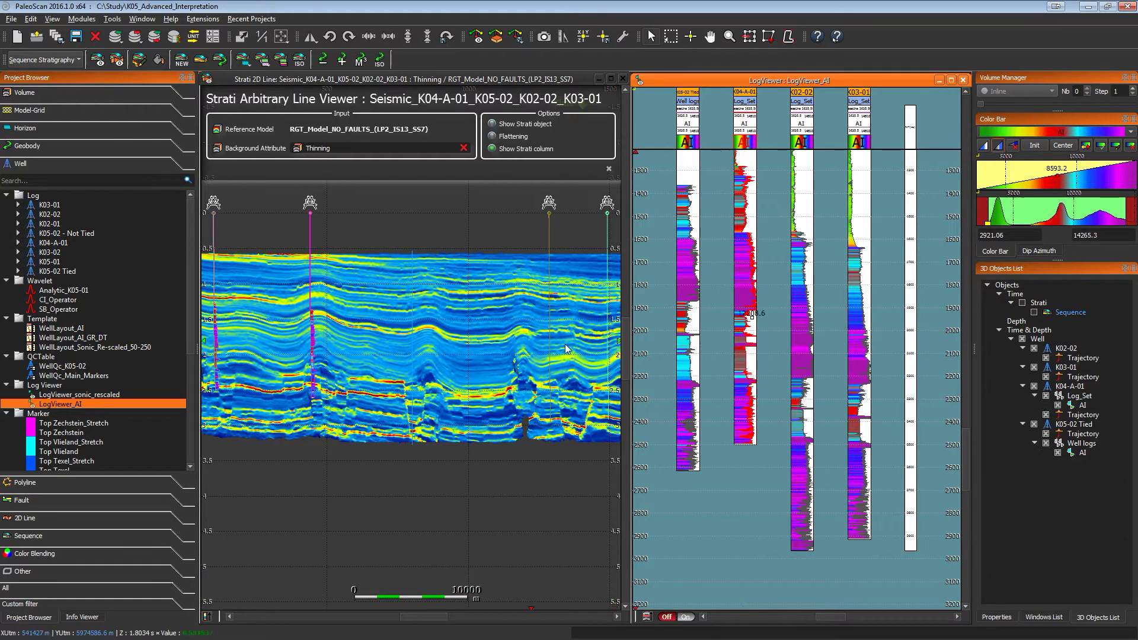
{"action": "left_click_drag", "start_coordinate": [802, 354], "coordinate": [538, 397]}
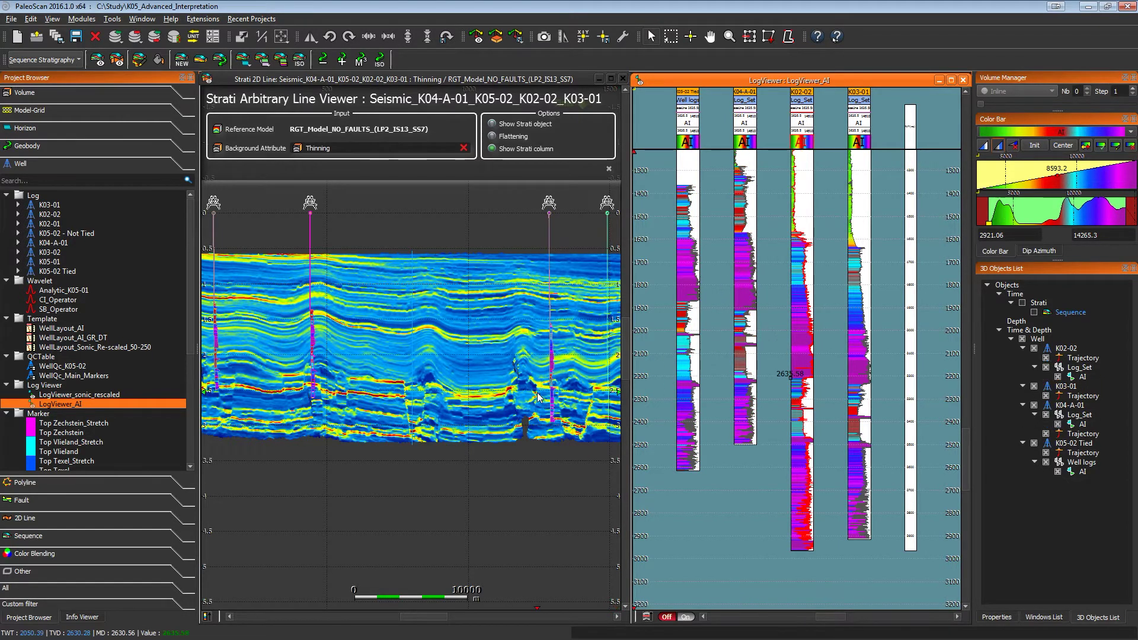
{"action": "left_click", "coordinate": [857, 363]}
{"action": "left_click_drag", "start_coordinate": [857, 355], "coordinate": [579, 431]}
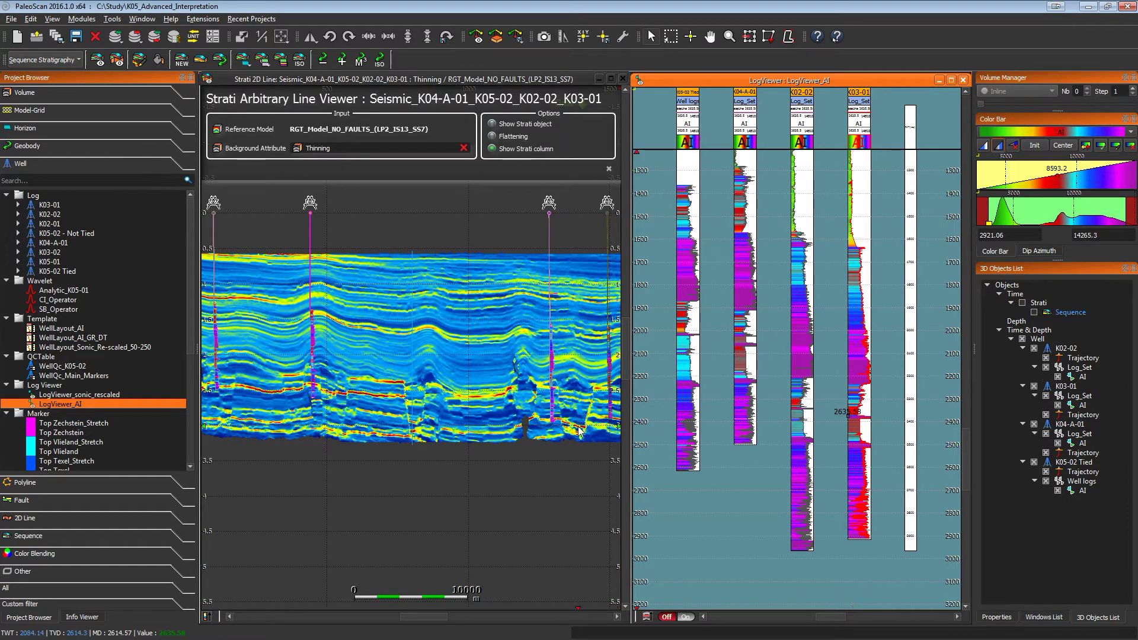
Step: Set the 2D display width of all four wells' AI logs to 50 in the arbitrary line viewer
{"action": "left_click", "coordinate": [219, 348]}
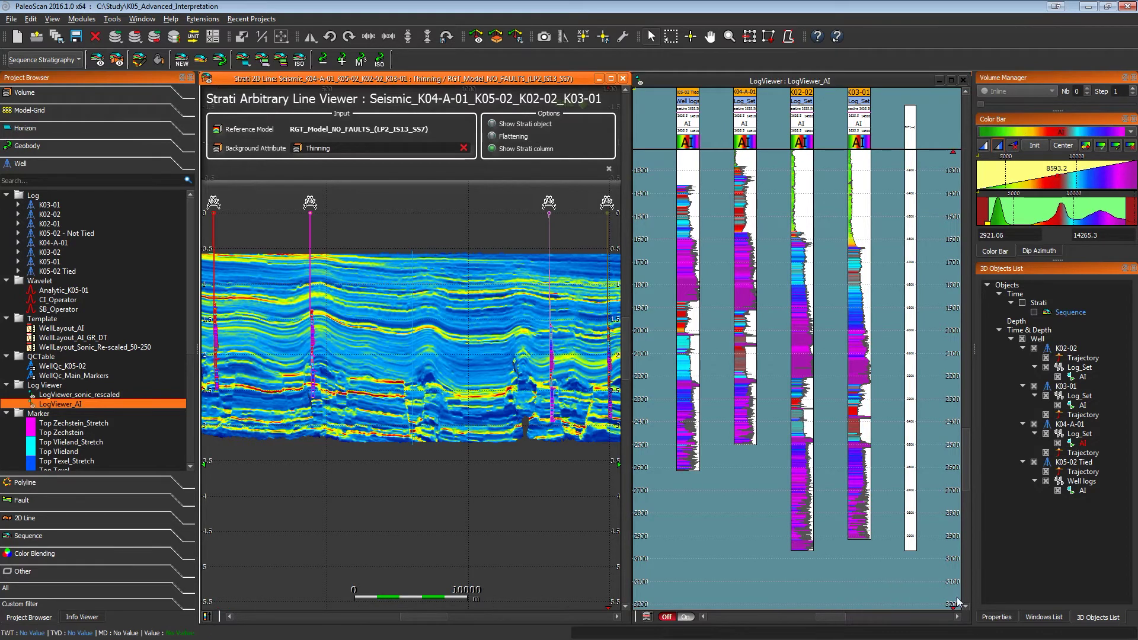
{"action": "left_click", "coordinate": [997, 619]}
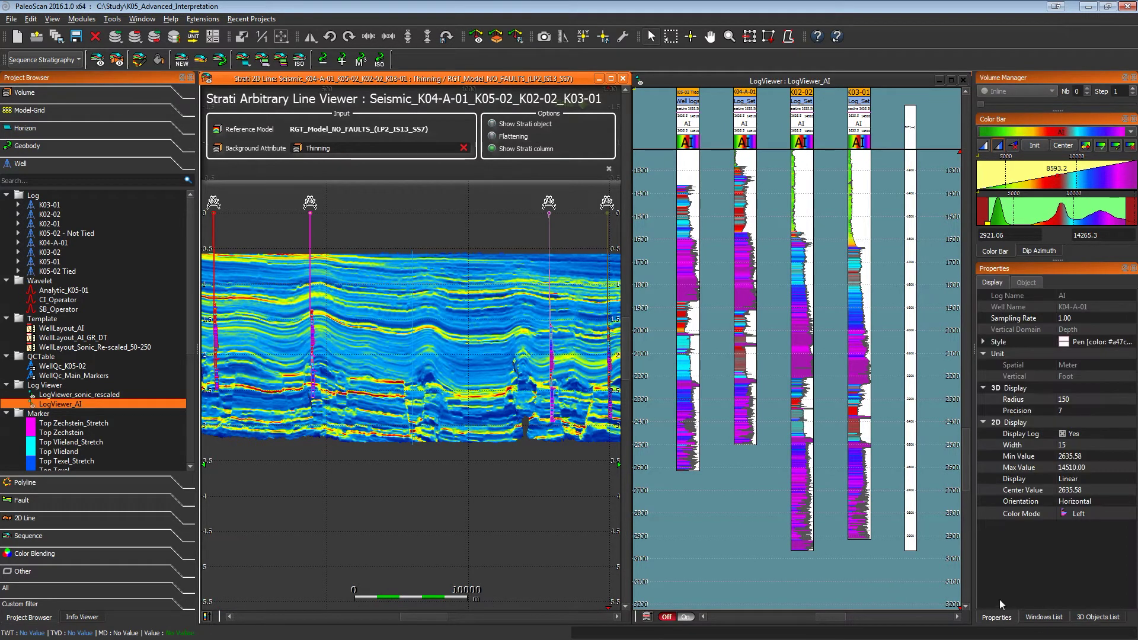
{"action": "left_click", "coordinate": [1078, 446]}
{"action": "type", "text": "50"}
{"action": "key", "text": "Return"}
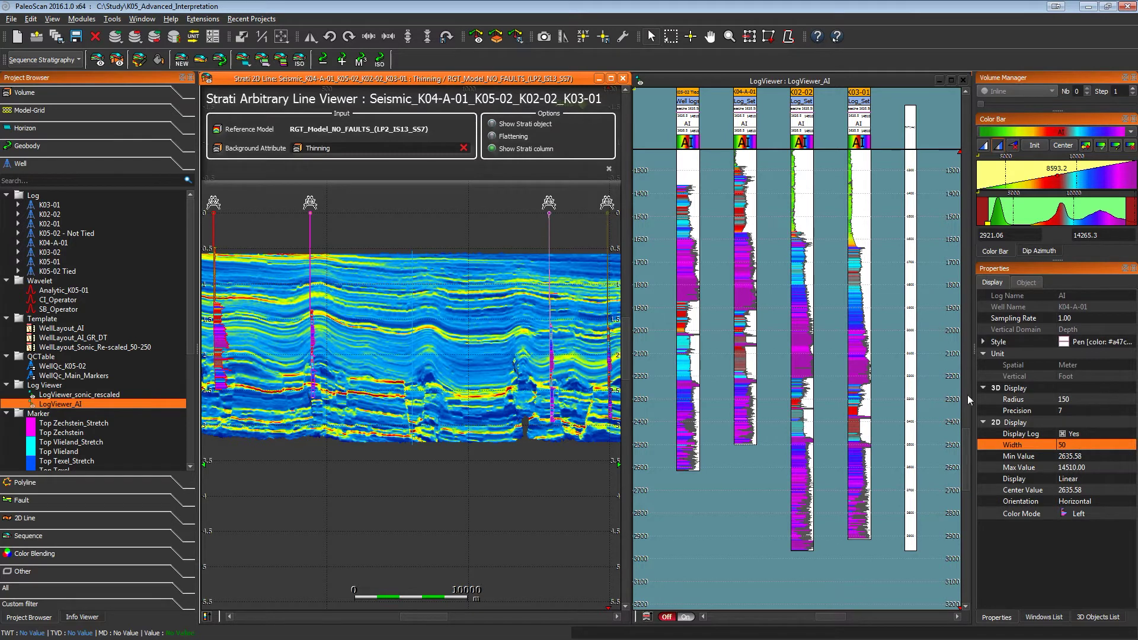
{"action": "left_click", "coordinate": [315, 344]}
{"action": "type", "text": "50"}
{"action": "key", "text": "Return"}
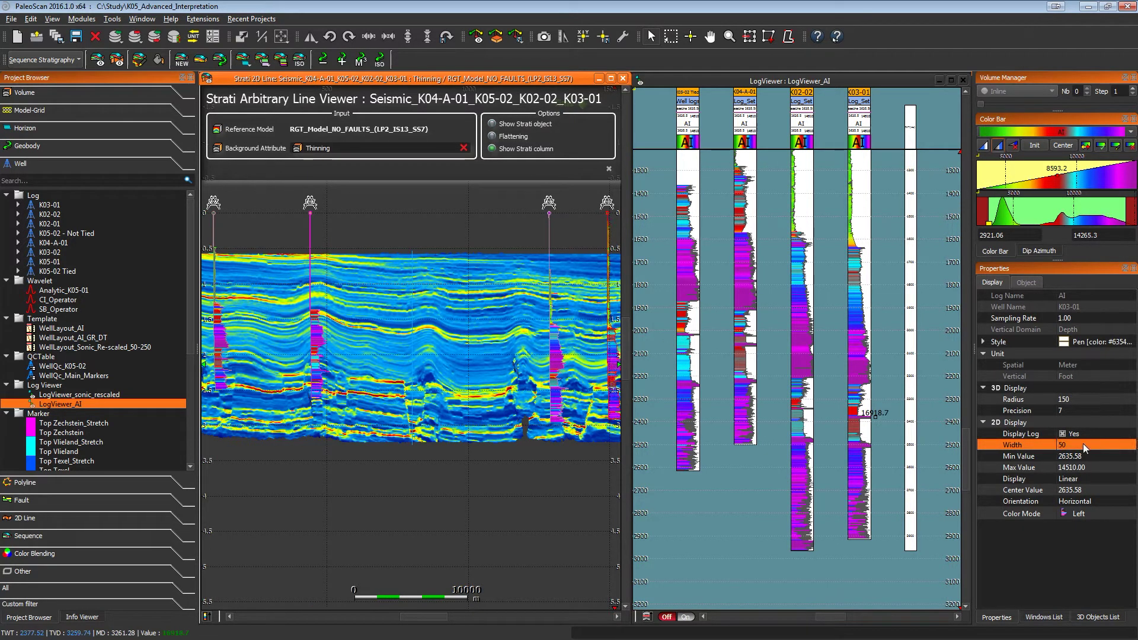
Step: Open the Top Ekofisk, Top Holland, Top Hospital Ground, Top Silverpit and Top Zechstein markers in 3D
{"action": "left_click", "coordinate": [489, 359]}
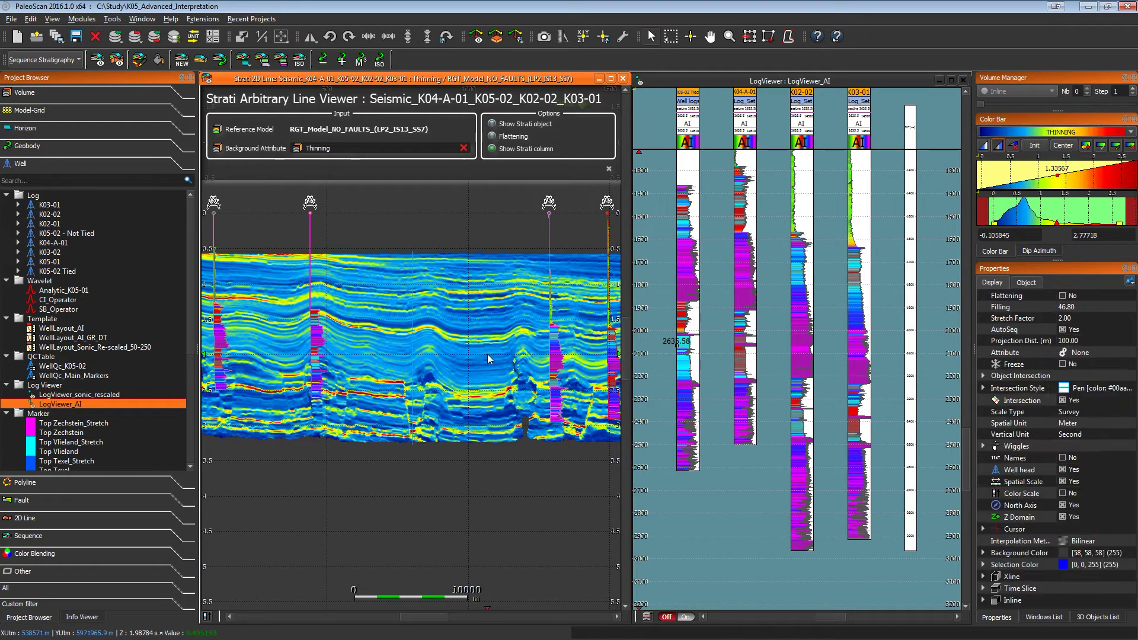
{"action": "scroll", "coordinate": [121, 395], "scroll_direction": "down", "scroll_amount": 6}
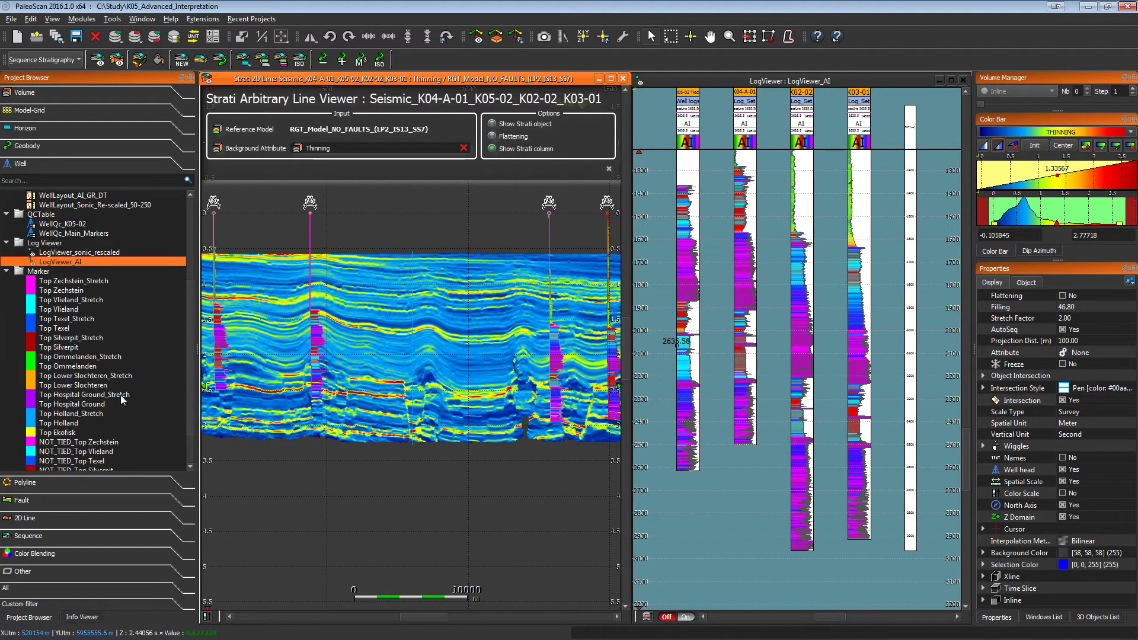
{"action": "left_click", "coordinate": [70, 408]}
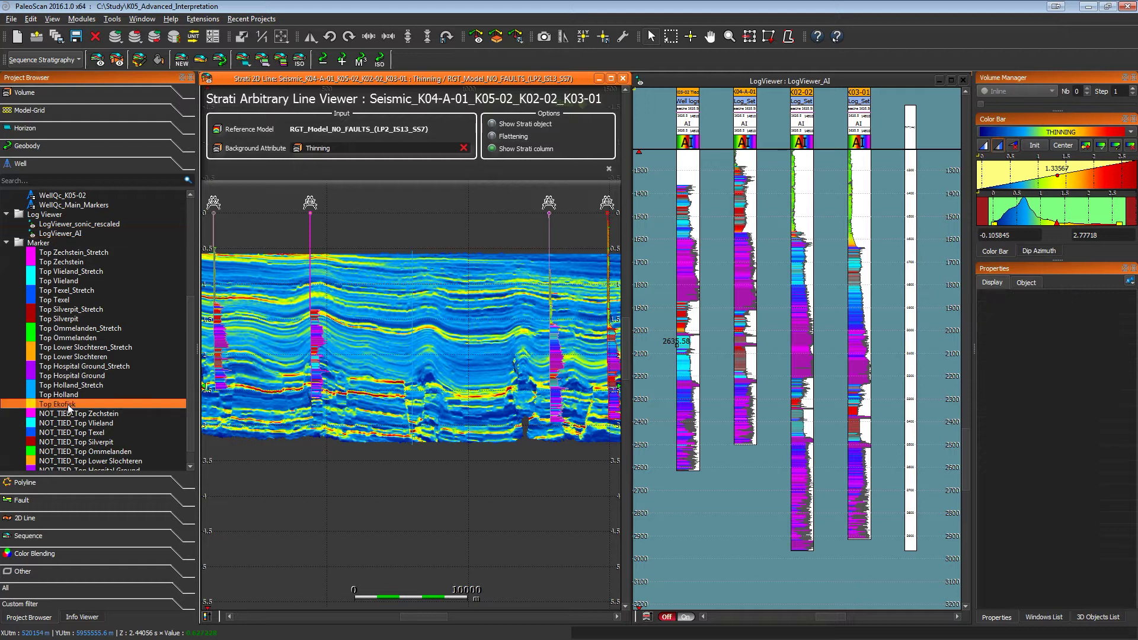
{"action": "left_click", "coordinate": [75, 394], "text": "ctrl"}
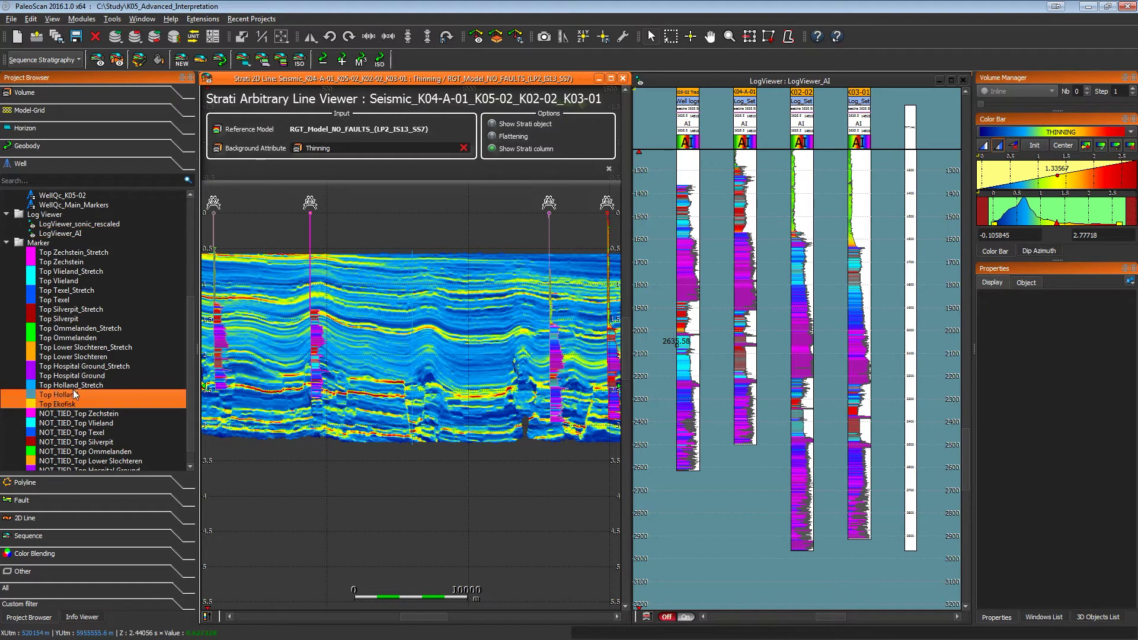
{"action": "left_click", "coordinate": [82, 377], "text": "ctrl"}
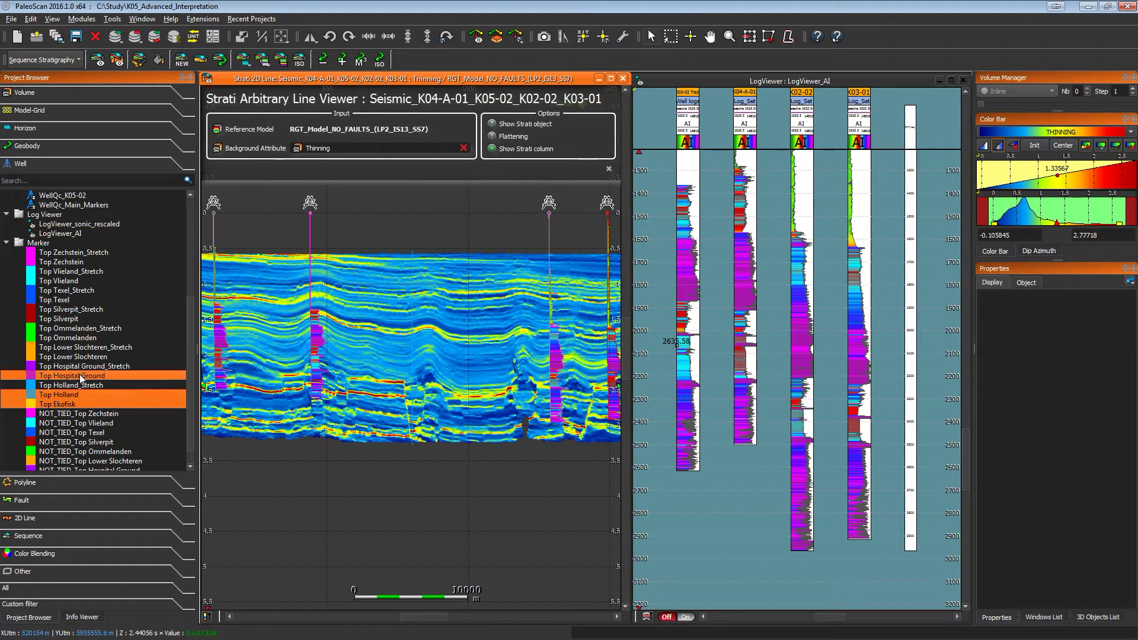
{"action": "left_click", "coordinate": [76, 320], "text": "ctrl"}
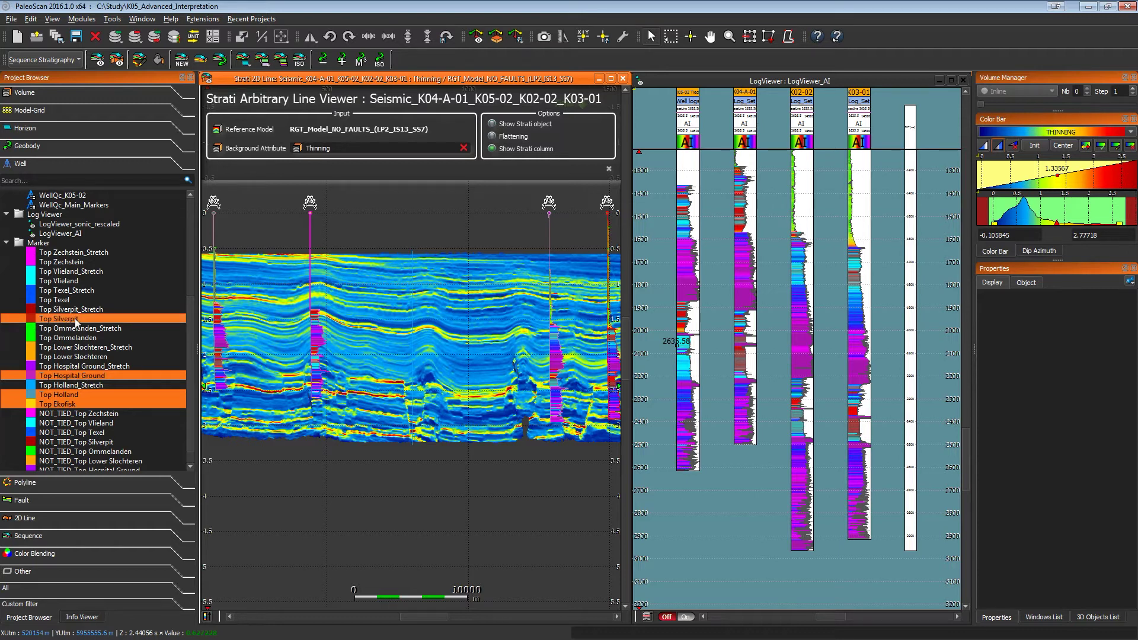
{"action": "left_click", "coordinate": [74, 262], "text": "ctrl"}
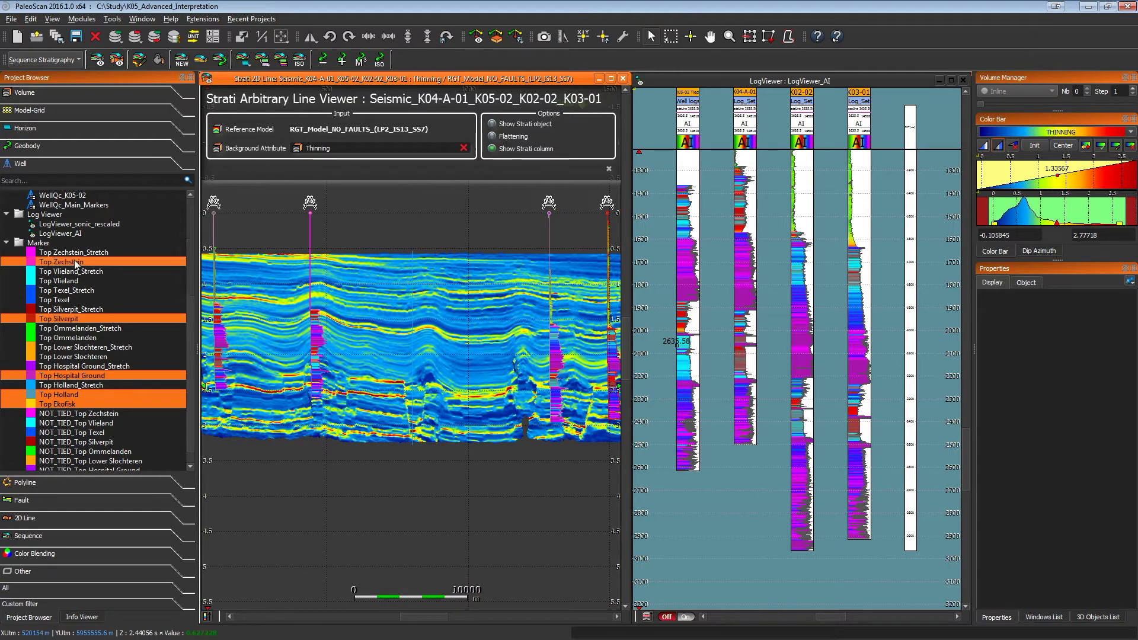
{"action": "right_click", "coordinate": [76, 264]}
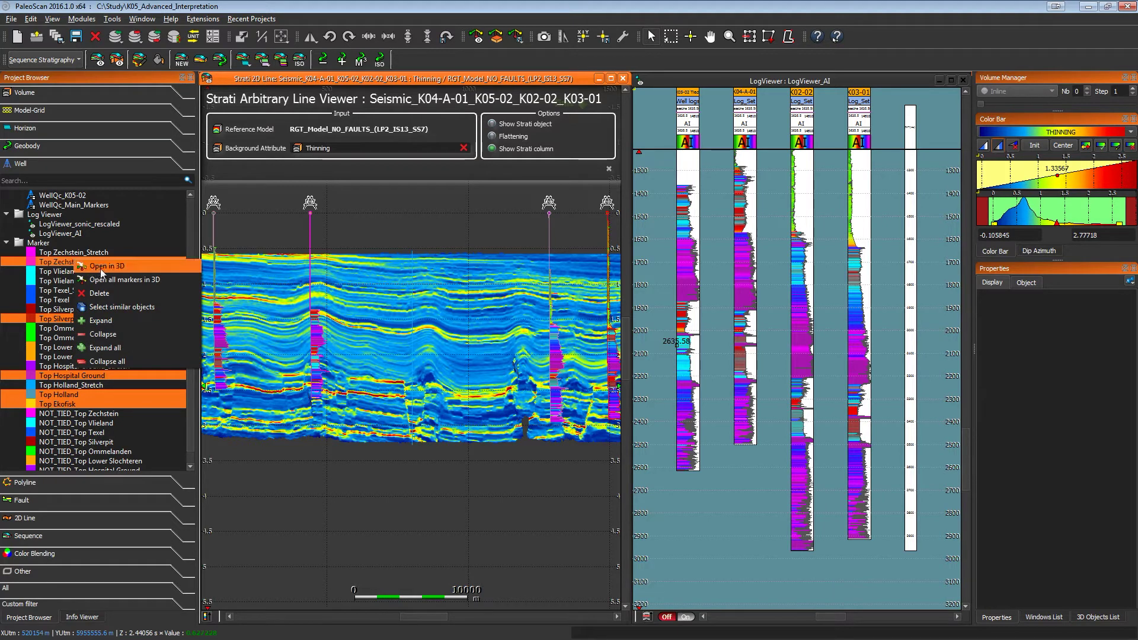
{"action": "left_click", "coordinate": [101, 268]}
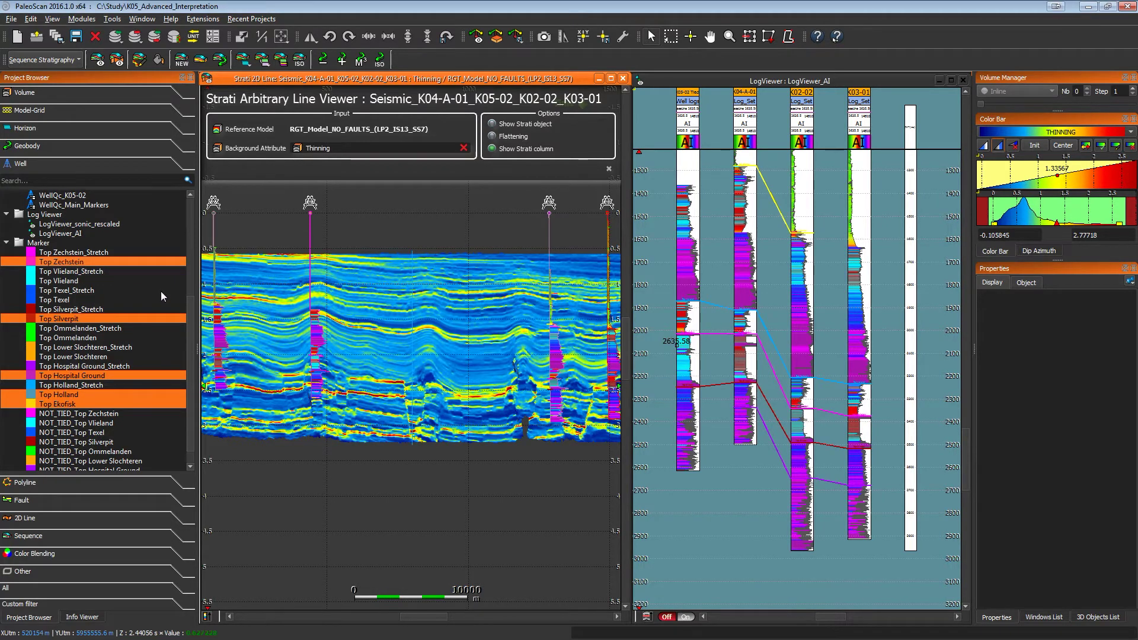
Step: Turn on the display of well and marker names in the arbitrary line viewer
{"action": "left_click", "coordinate": [418, 382]}
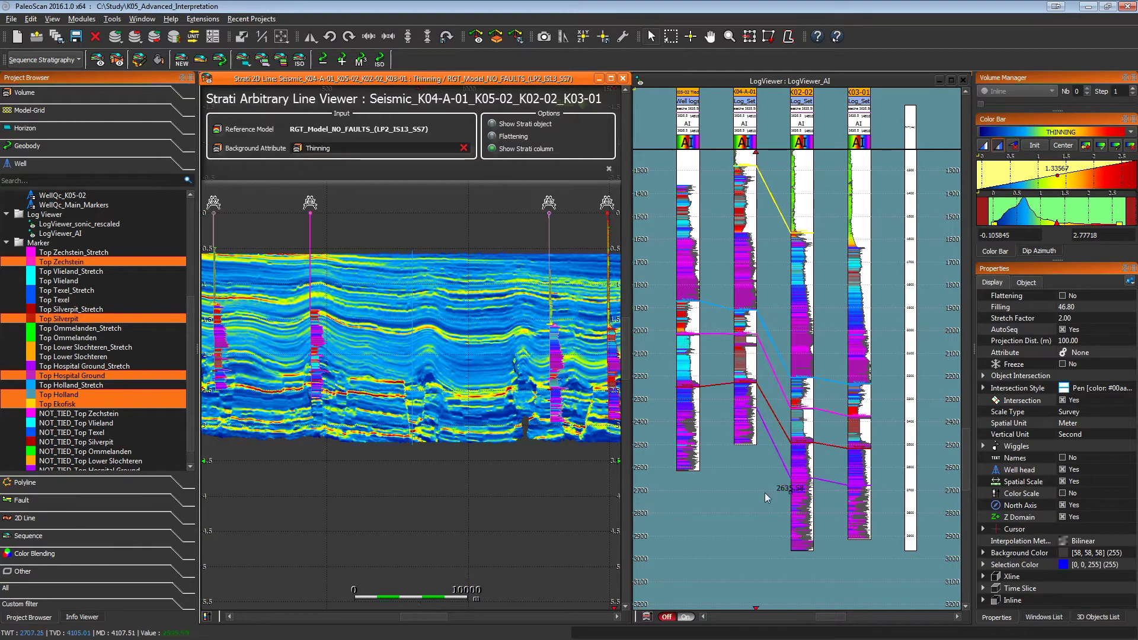
{"action": "left_click", "coordinate": [1092, 455]}
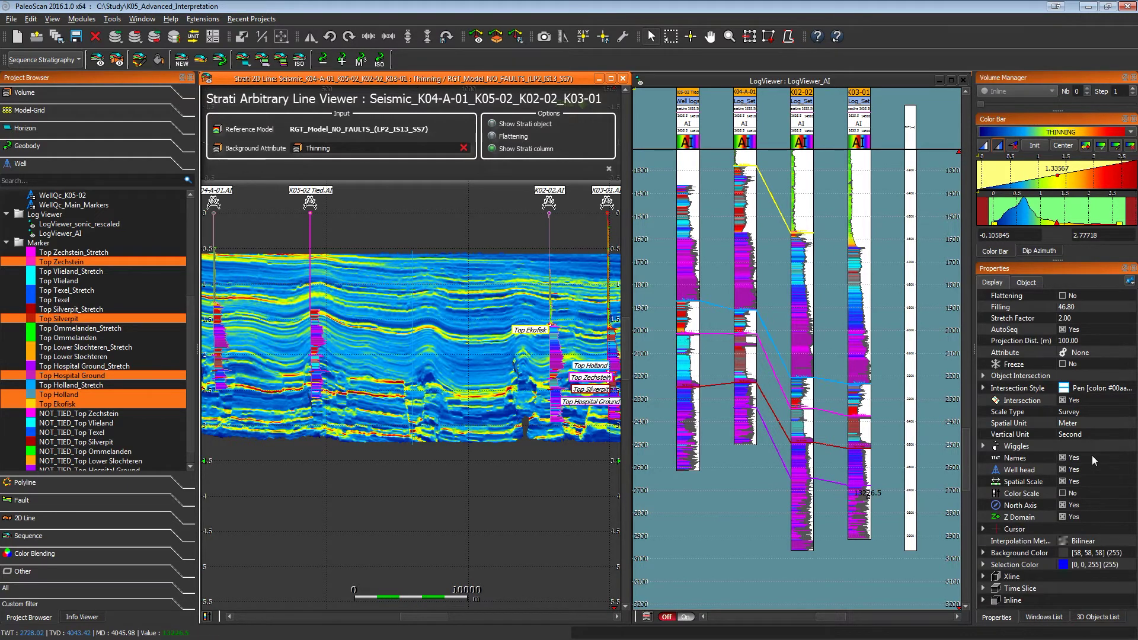
Step: Examine how the markers along well K02-02 line up with its AI log and the Thinning background
{"action": "middle_click_drag", "start_coordinate": [530, 409], "coordinate": [393, 402]}
{"action": "scroll", "coordinate": [393, 397], "scroll_direction": "up", "scroll_amount": 5}
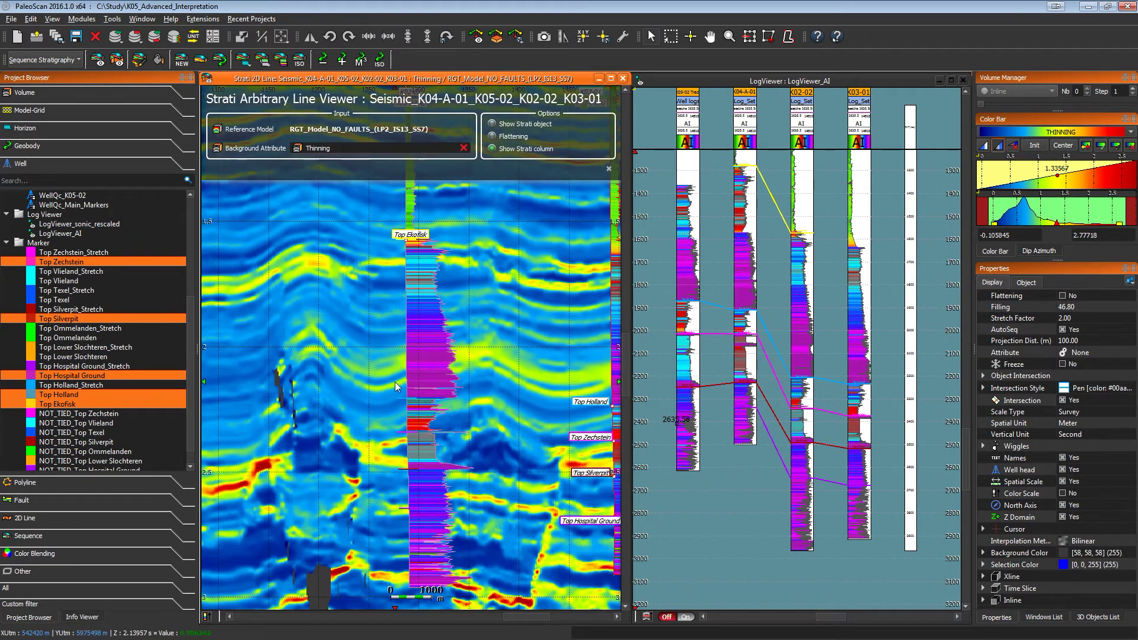
{"action": "middle_click_drag", "start_coordinate": [394, 382], "coordinate": [390, 353]}
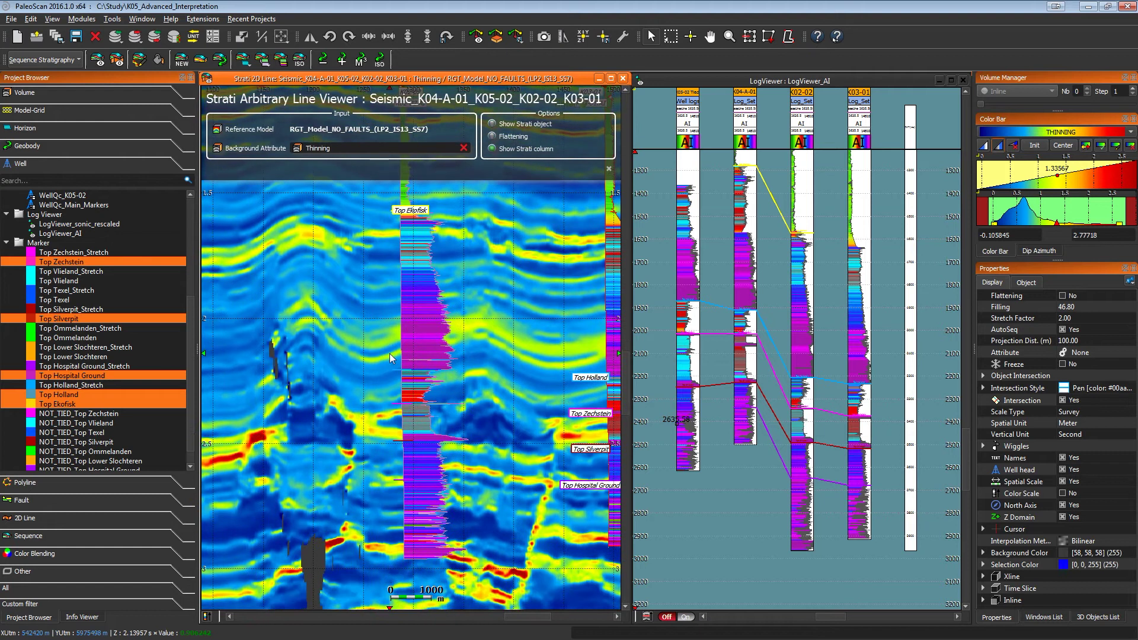
{"action": "scroll", "coordinate": [386, 352], "scroll_direction": "up", "scroll_amount": 2}
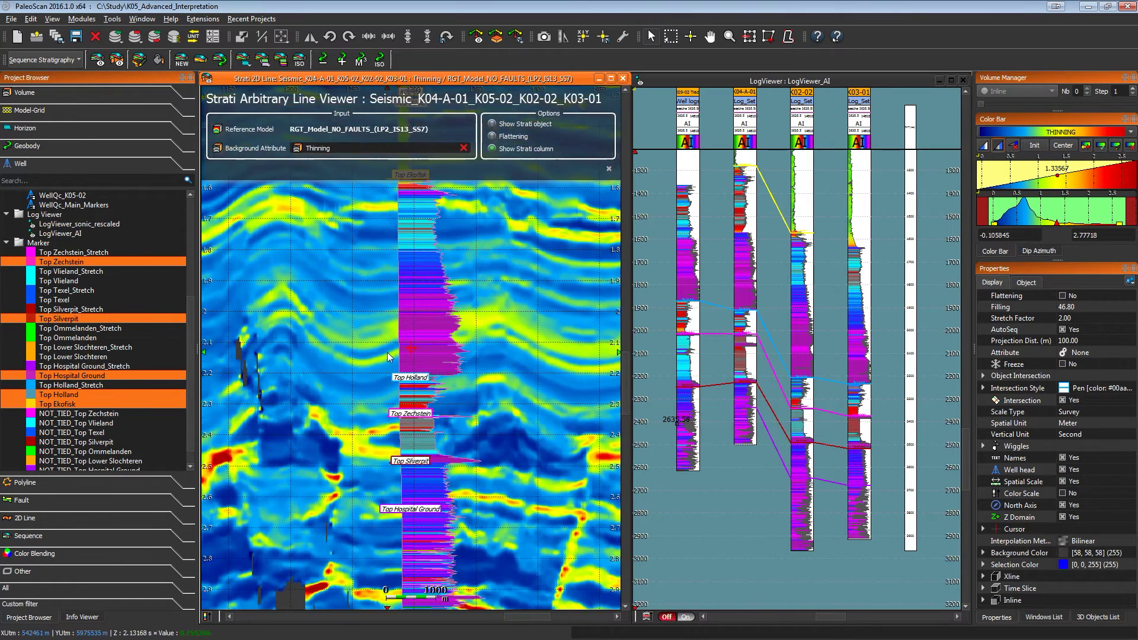
{"action": "middle_click_drag", "start_coordinate": [443, 372], "coordinate": [469, 343]}
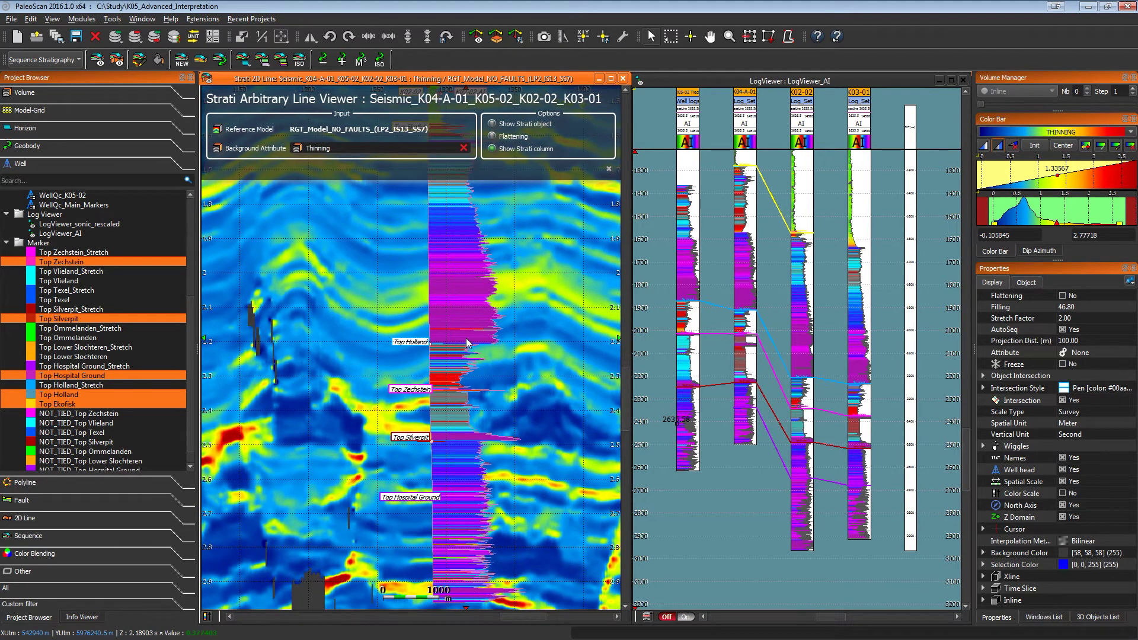
{"action": "scroll", "coordinate": [467, 343], "scroll_direction": "down", "scroll_amount": 2}
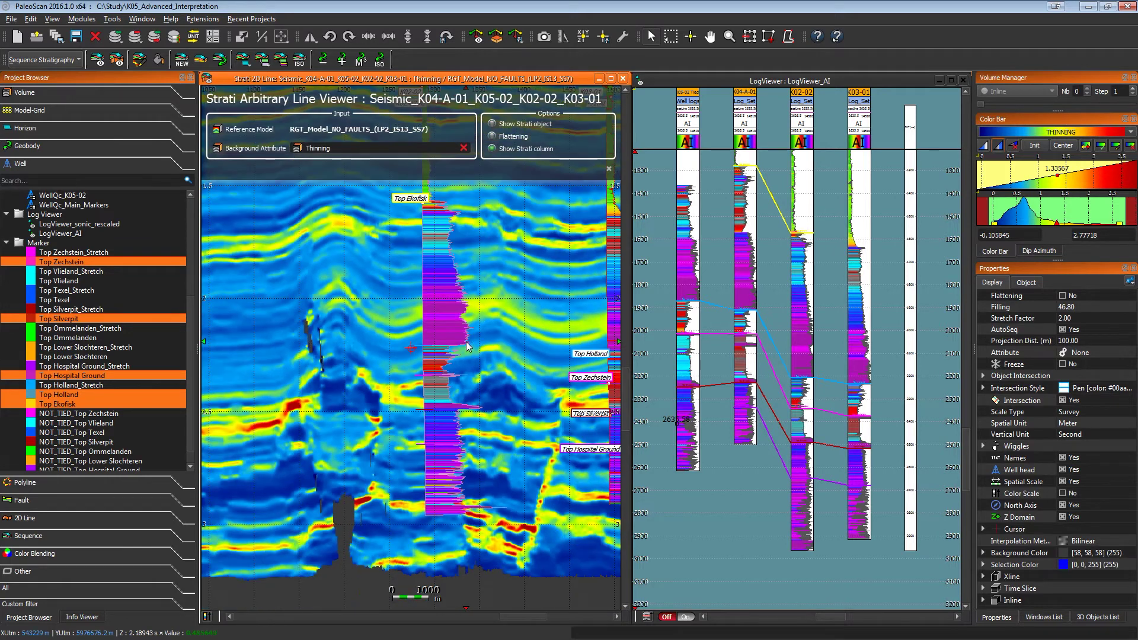
{"action": "scroll", "coordinate": [468, 347], "scroll_direction": "down", "scroll_amount": 2}
{"action": "scroll", "coordinate": [444, 355], "scroll_direction": "down", "scroll_amount": 3}
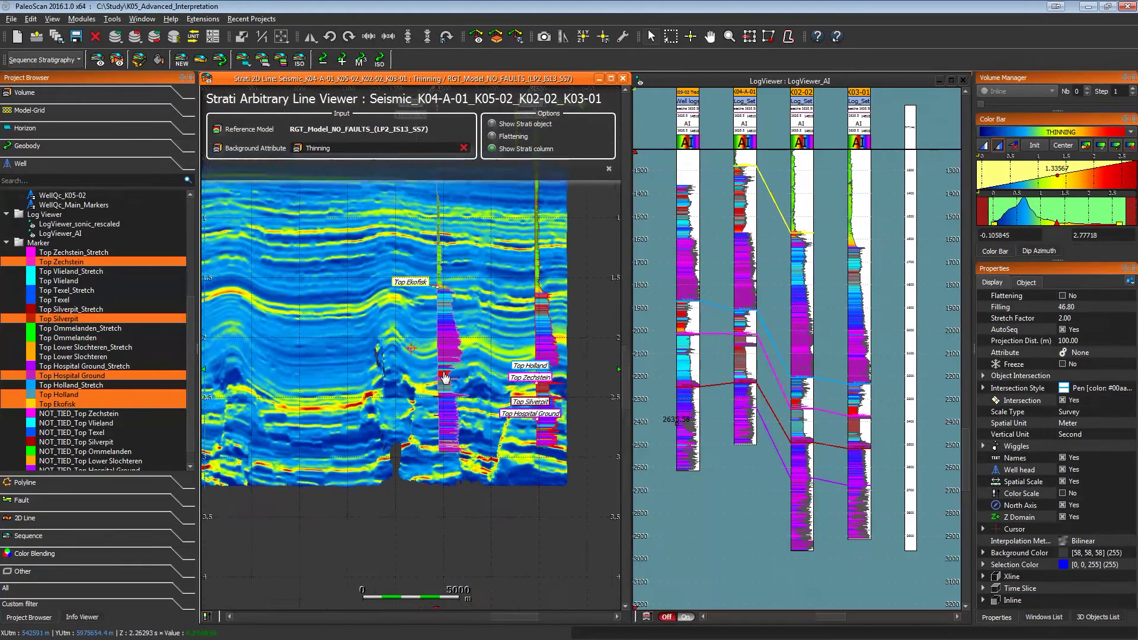
{"action": "middle_click_drag", "start_coordinate": [431, 379], "coordinate": [537, 393]}
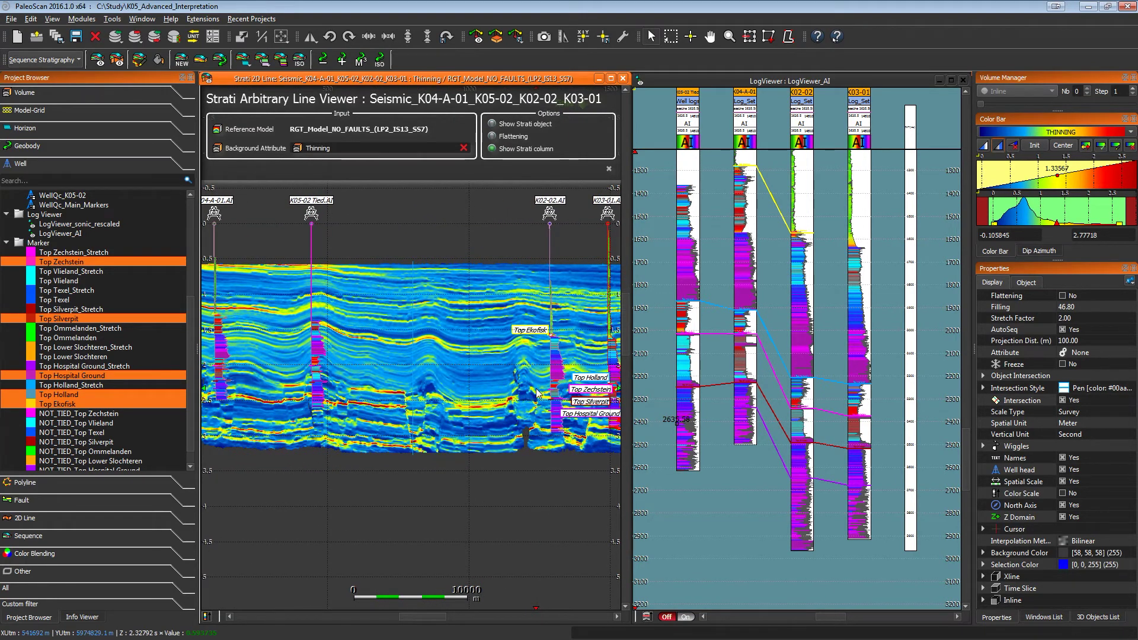
Step: Flatten the arbitrary line section and set its stretch factor to 1.40
{"action": "scroll", "coordinate": [527, 397], "scroll_direction": "up", "scroll_amount": 5}
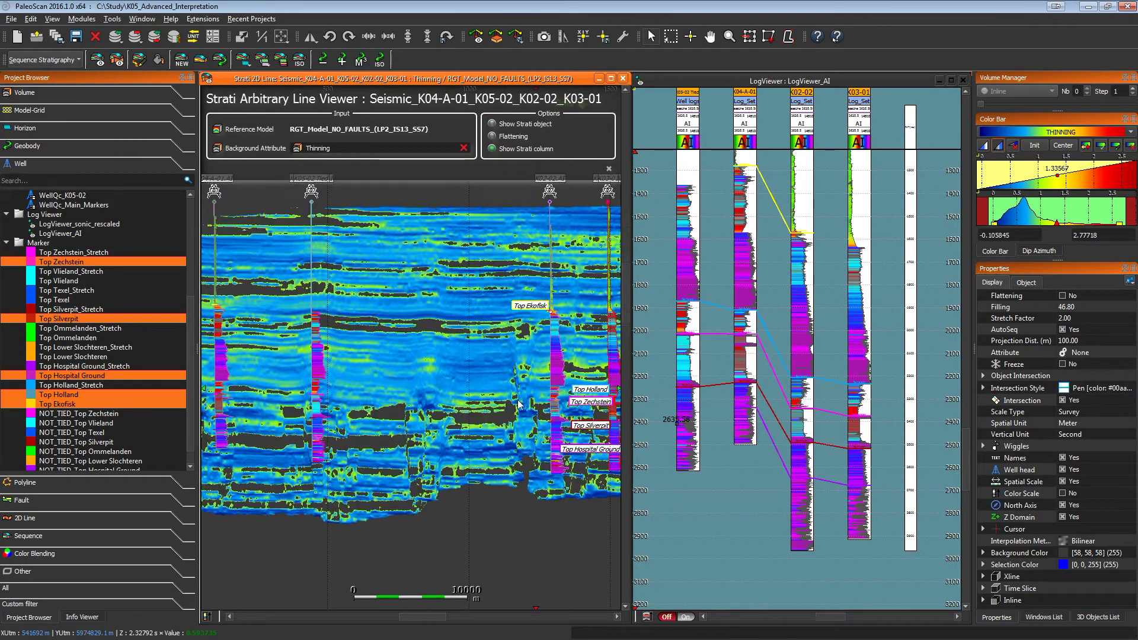
{"action": "key", "text": "f"}
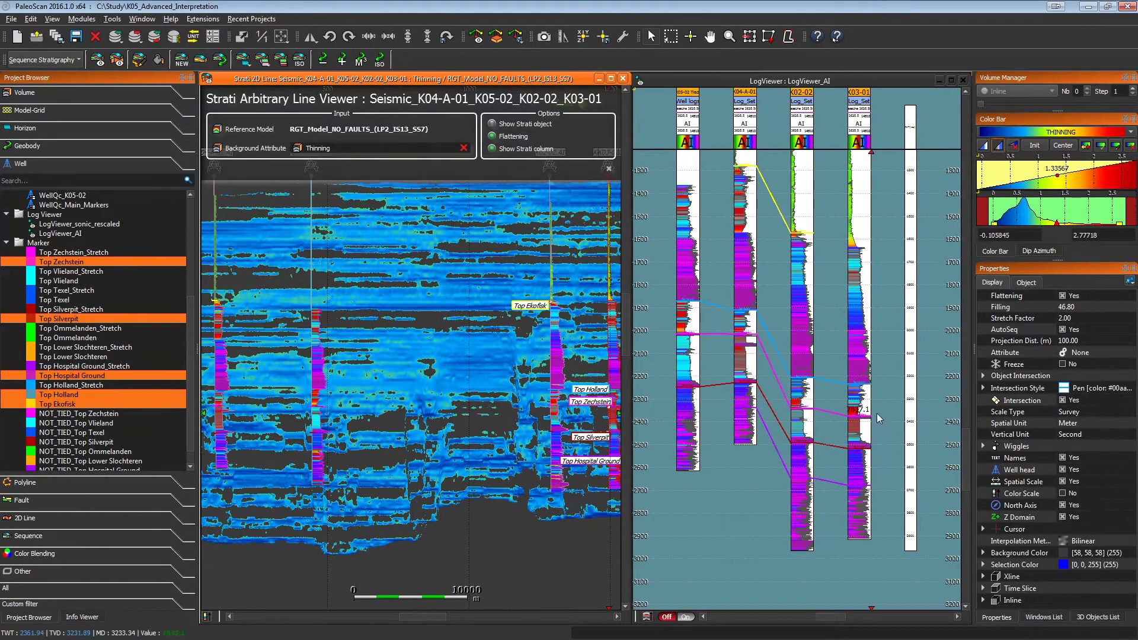
{"action": "left_click", "coordinate": [1081, 318]}
{"action": "type", "text": "1"}
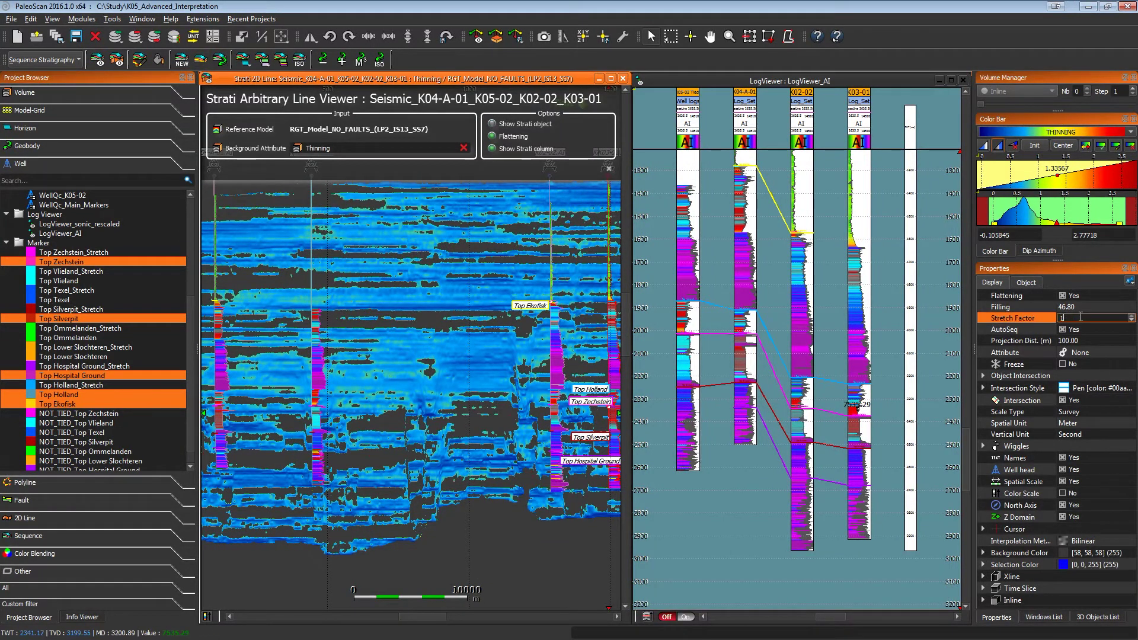
{"action": "type", "text": ",40"}
{"action": "key", "text": "Return"}
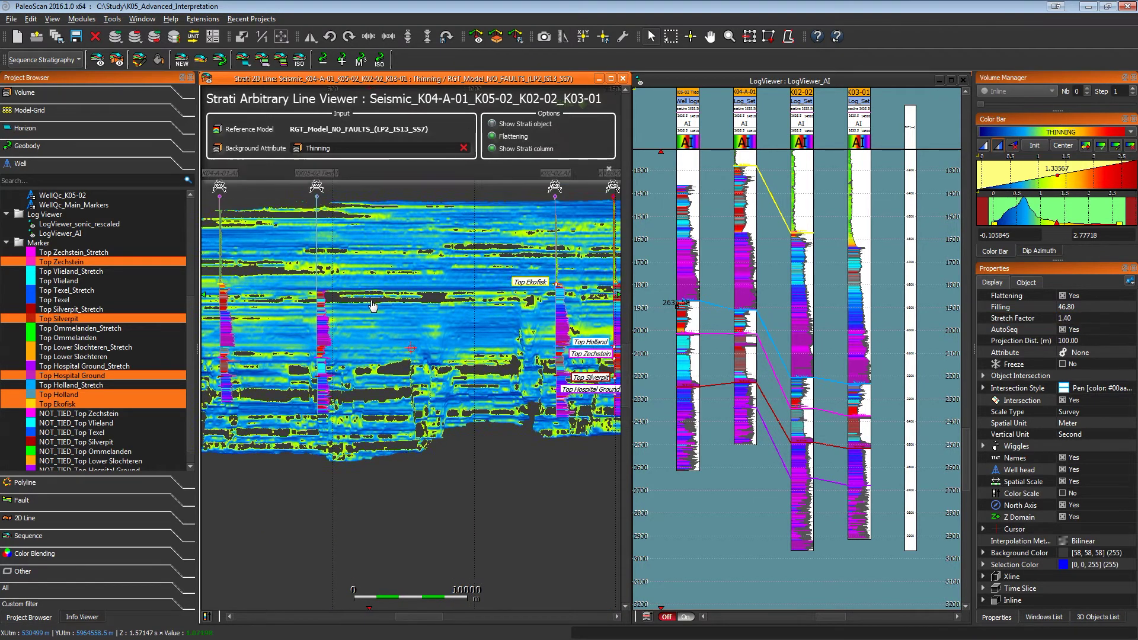
{"action": "middle_click_drag", "start_coordinate": [368, 329], "coordinate": [362, 342]}
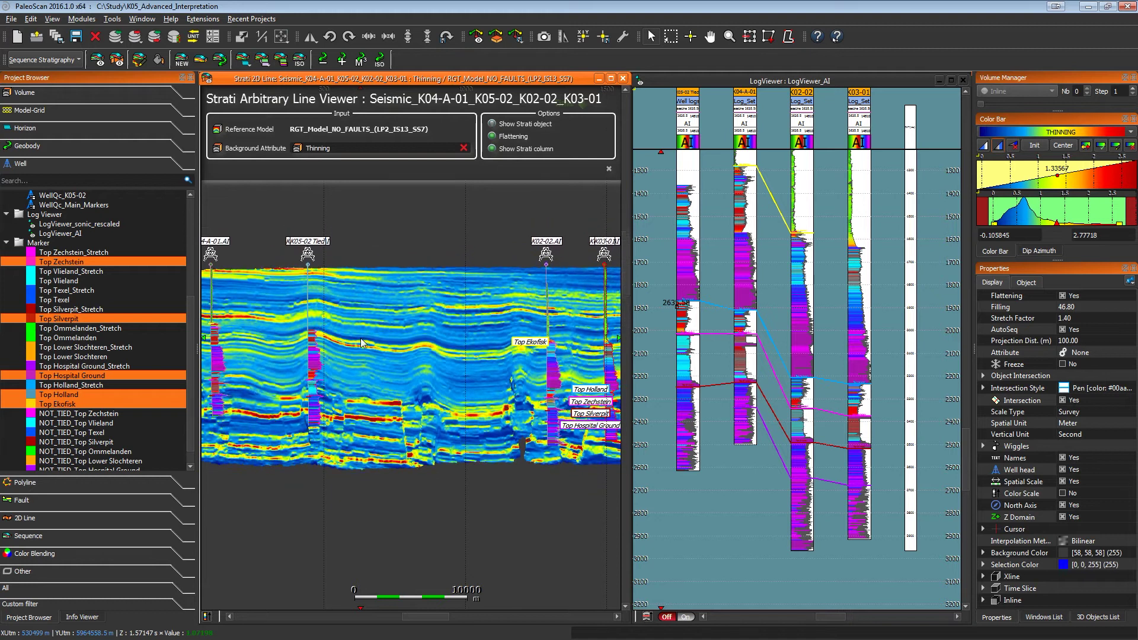
Step: Replace the arbitrary line's background attribute with the Seismic volume
{"action": "left_click", "coordinate": [24, 92]}
{"action": "left_click_drag", "start_coordinate": [59, 419], "coordinate": [343, 152]}
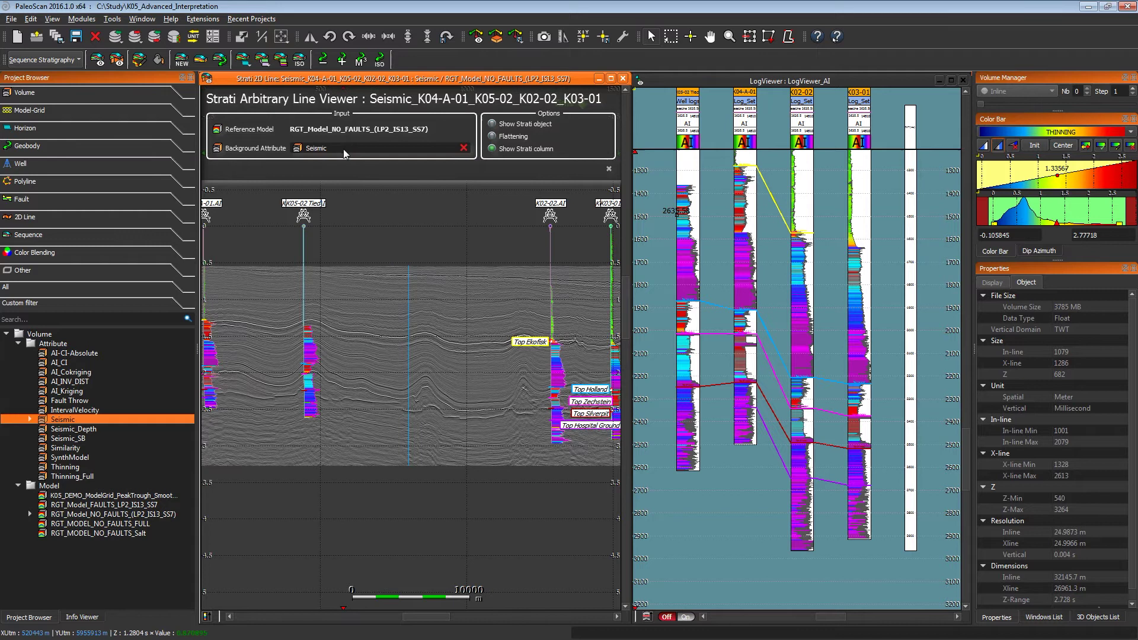
{"action": "left_click", "coordinate": [490, 359]}
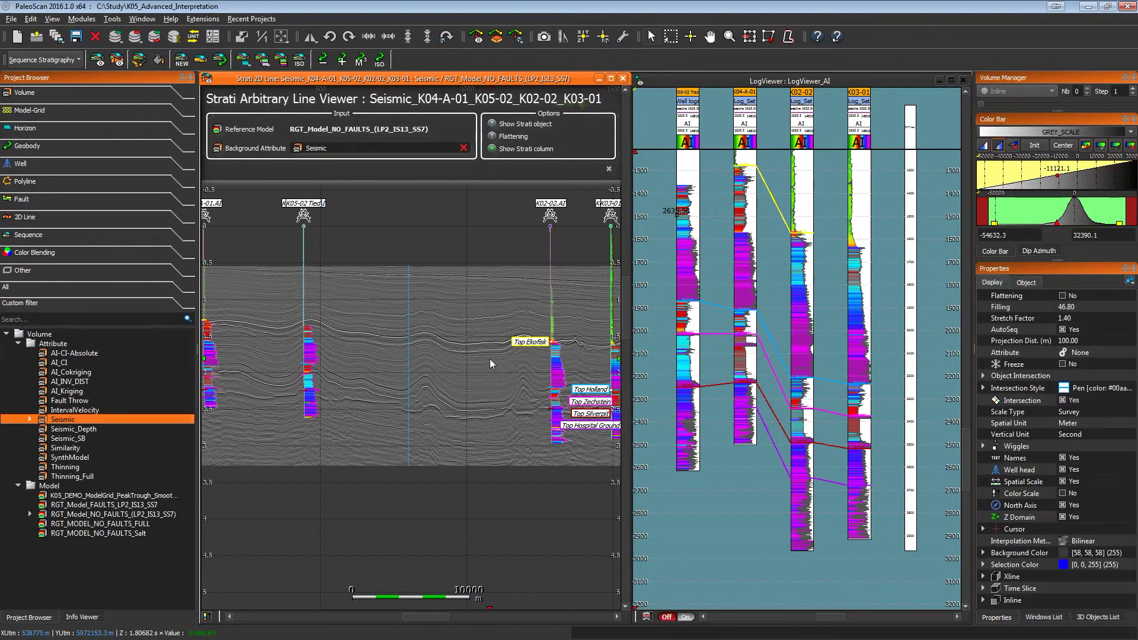
Step: Show the Strati object with its lithologic patterns on the arbitrary line and inspect it around well K02-02
{"action": "left_click", "coordinate": [500, 126]}
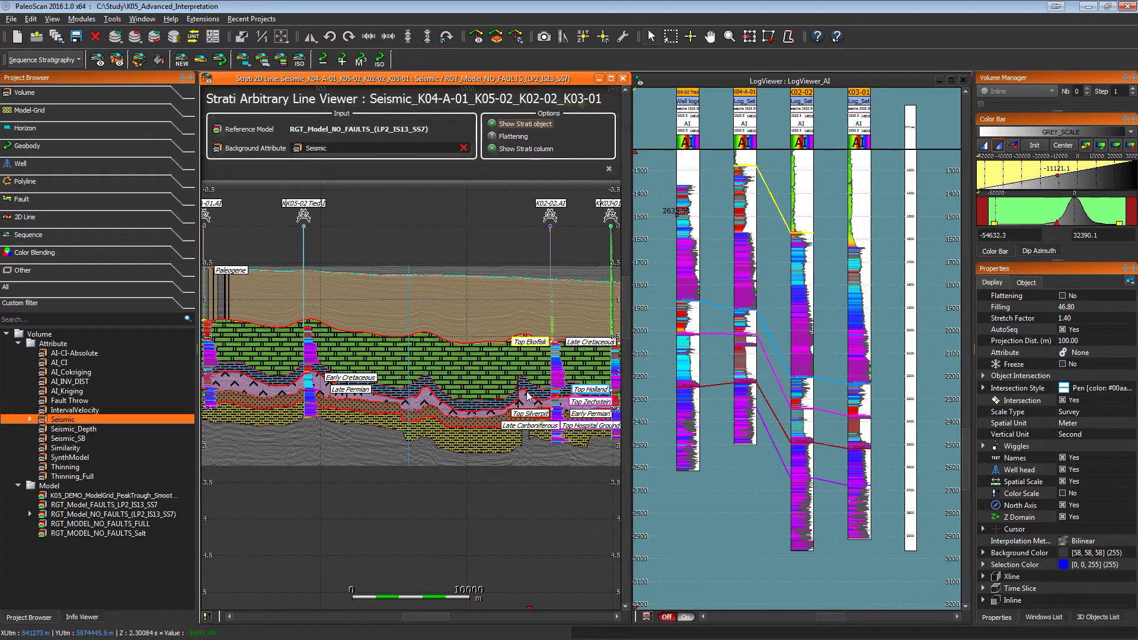
{"action": "scroll", "coordinate": [528, 396], "scroll_direction": "up", "scroll_amount": 4}
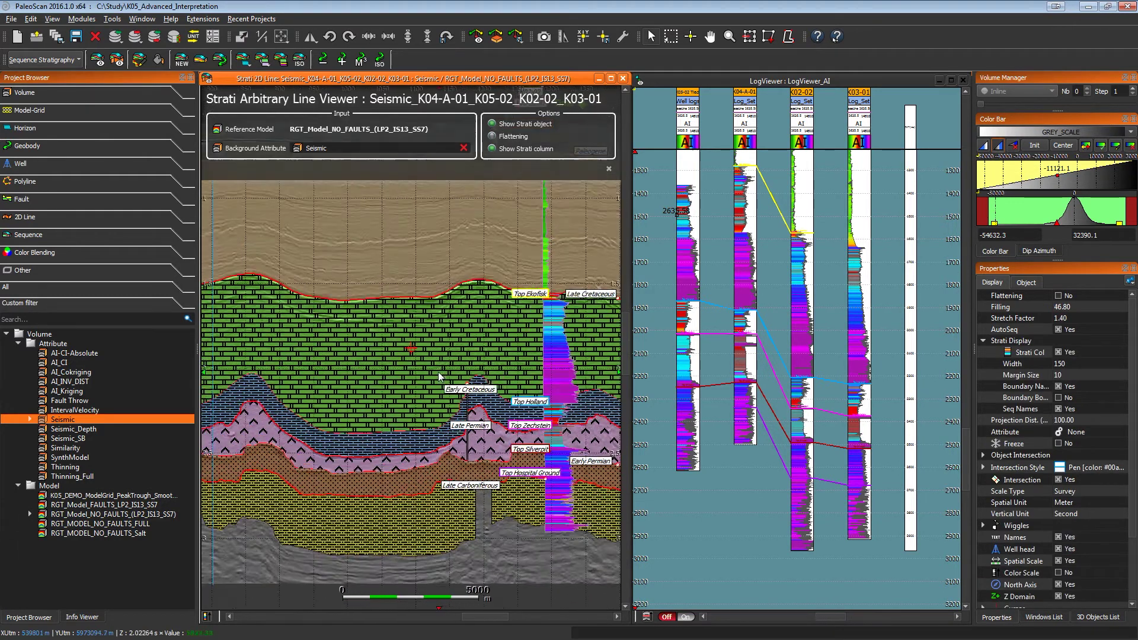
{"action": "scroll", "coordinate": [438, 372], "scroll_direction": "up", "scroll_amount": 5}
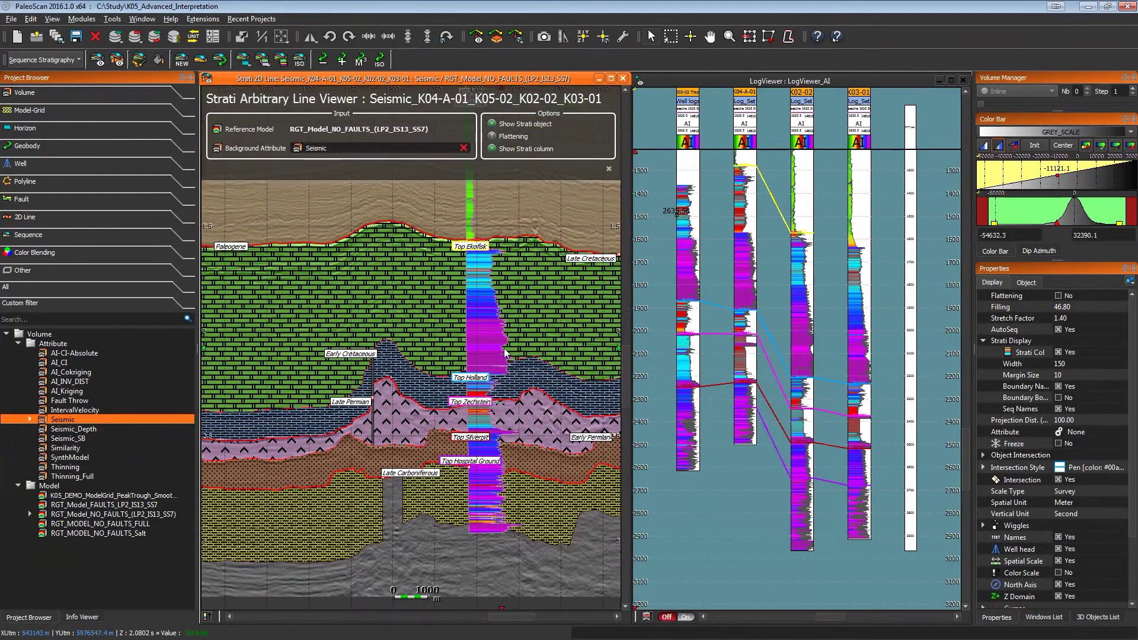
Step: Enlarge the section around well K02-02 and hide the marker and layer names
{"action": "scroll", "coordinate": [504, 352], "scroll_direction": "up", "scroll_amount": 5}
{"action": "left_click_drag", "start_coordinate": [450, 376], "coordinate": [397, 493]}
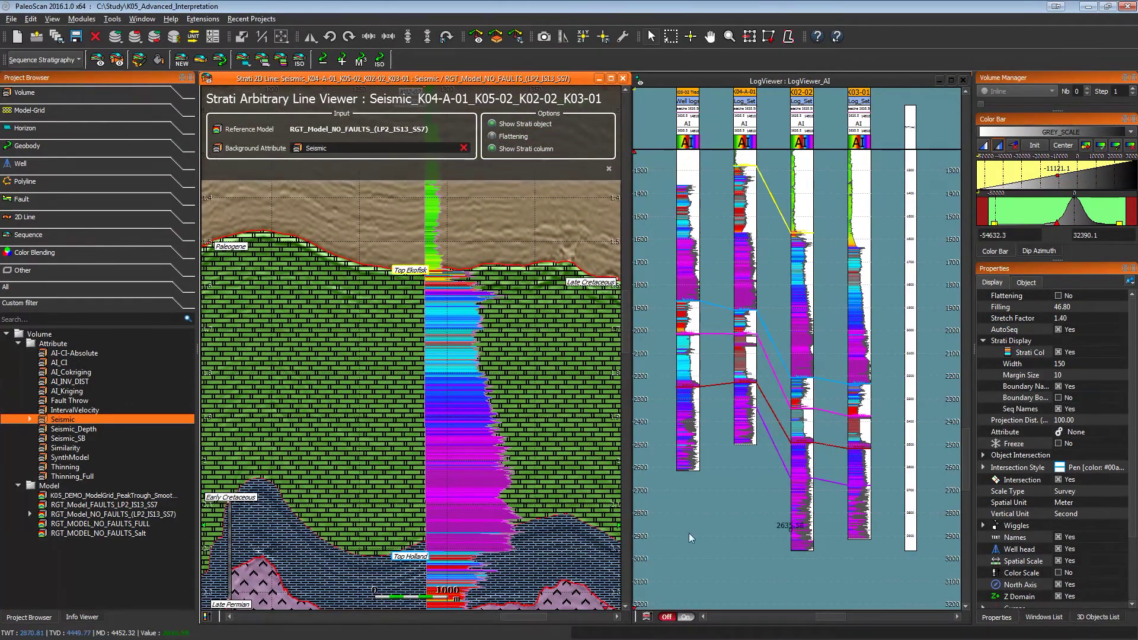
{"action": "left_click", "coordinate": [1084, 534]}
{"action": "scroll", "coordinate": [460, 340], "scroll_direction": "up", "scroll_amount": 4}
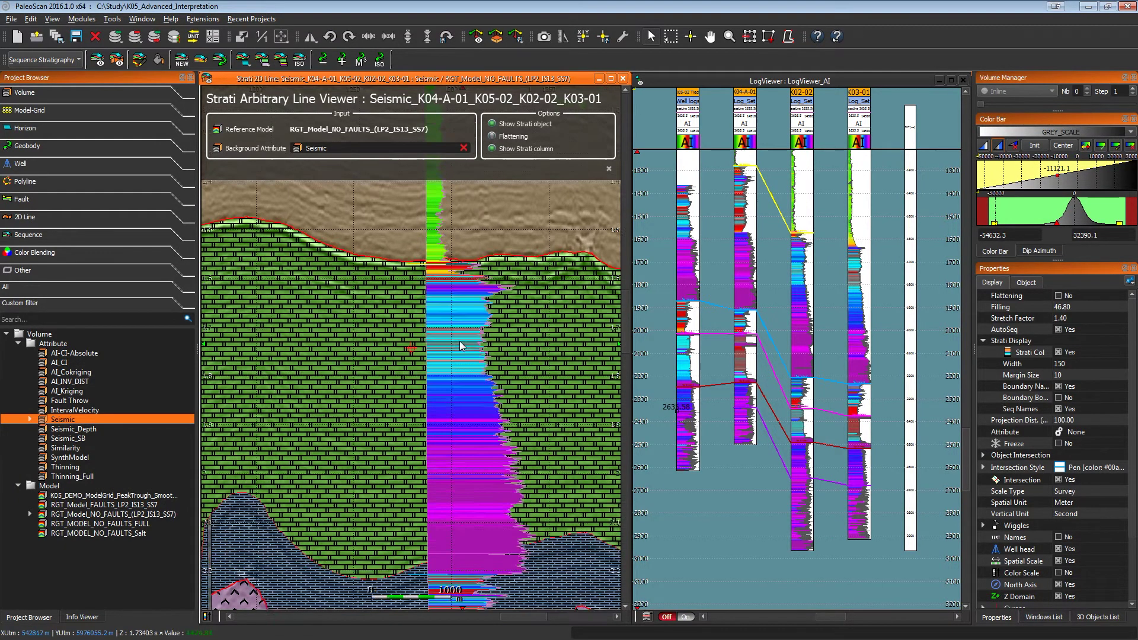
Step: Shift the Paleogene–Late Cretaceous boundary down three positions and back up one to match the AI log at well K02-02
{"action": "scroll", "coordinate": [463, 340], "scroll_direction": "up", "scroll_amount": 3}
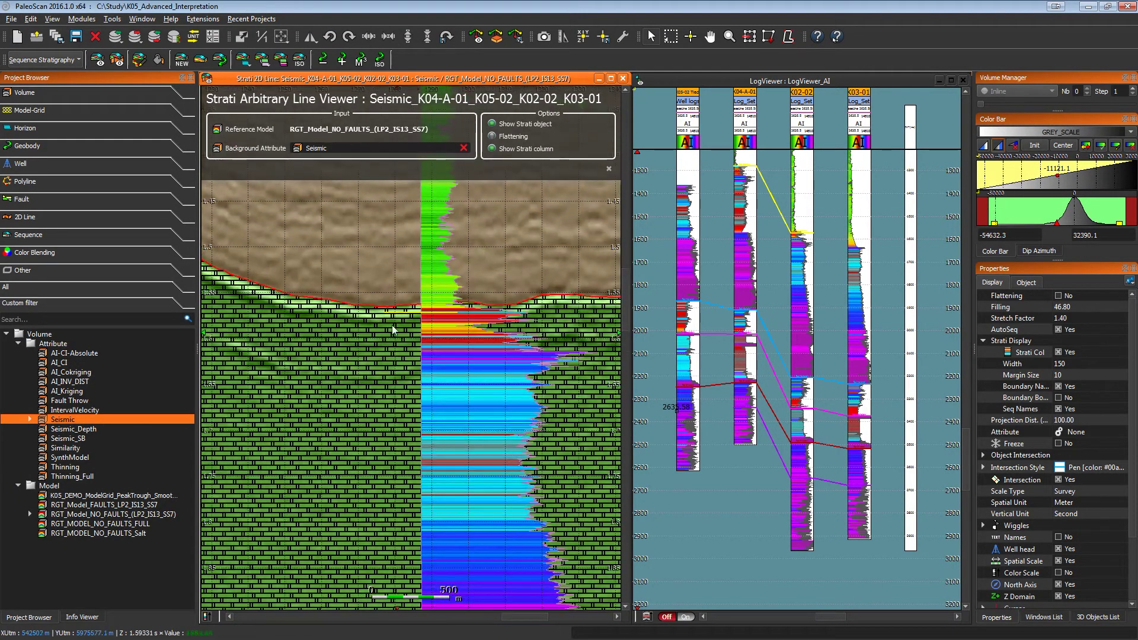
{"action": "left_click", "coordinate": [383, 309]}
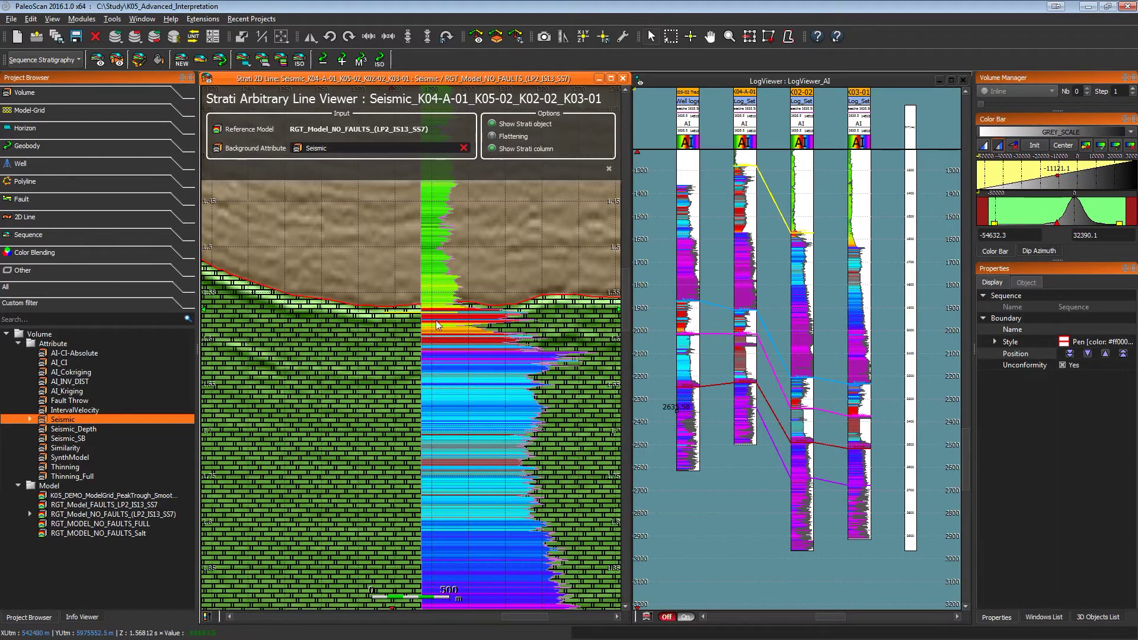
{"action": "left_click", "coordinate": [1089, 354]}
{"action": "left_click", "coordinate": [1088, 354]}
{"action": "left_click", "coordinate": [1088, 354]}
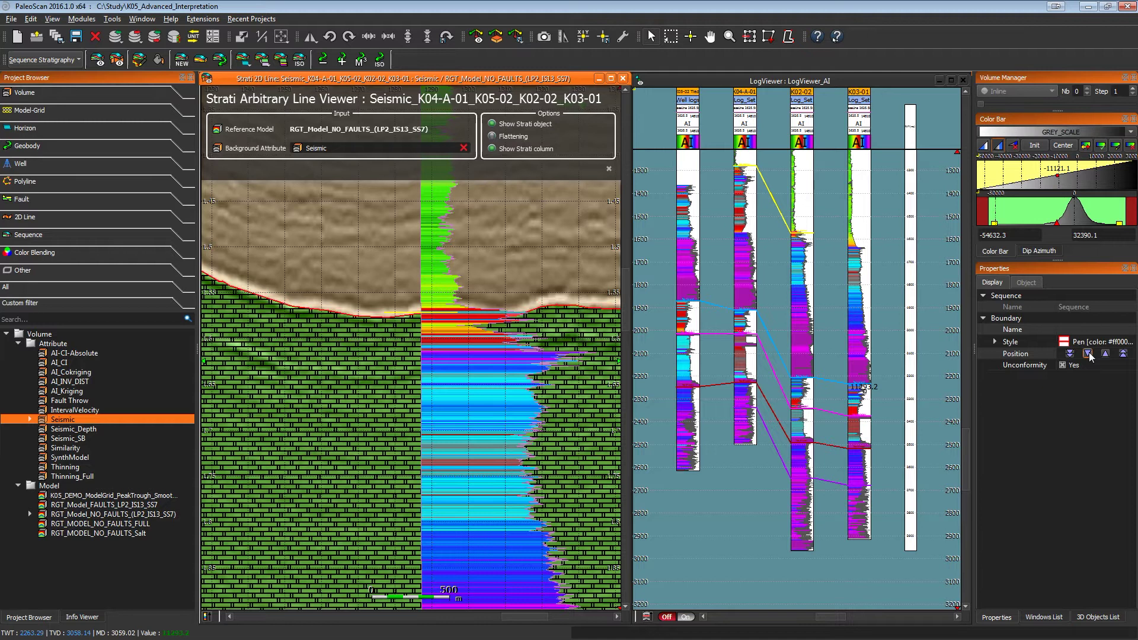
{"action": "left_click", "coordinate": [1105, 354]}
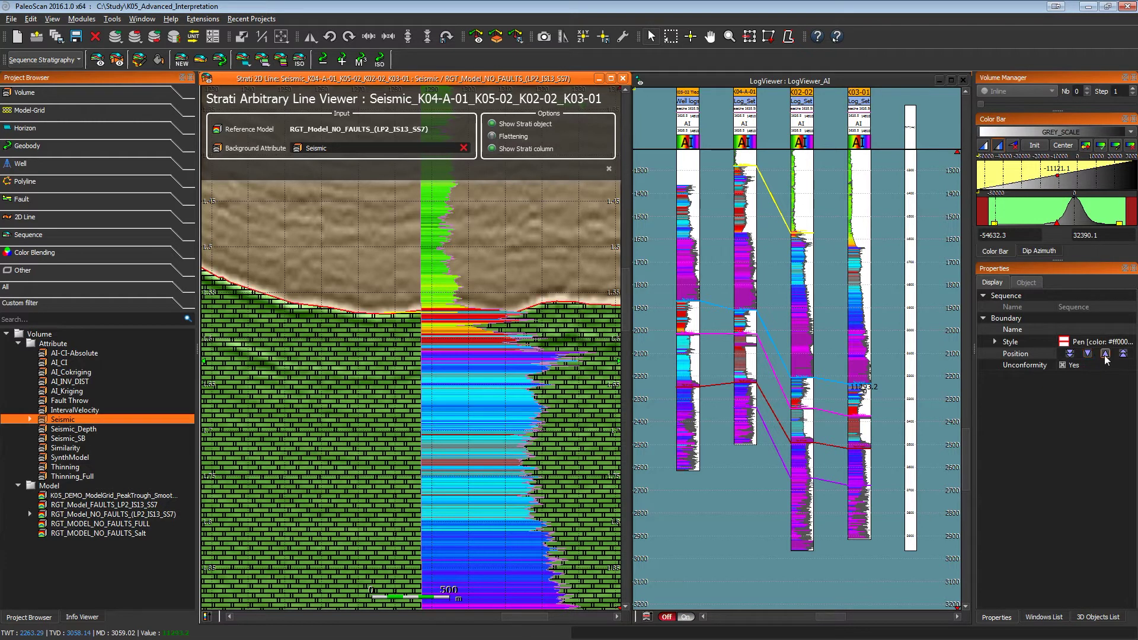
Step: Lower the boundary between the Late Cretaceous and Early Cretaceous layers by four positions at well K02-02
{"action": "left_click", "coordinate": [508, 546]}
{"action": "scroll", "coordinate": [507, 546], "scroll_direction": "down", "scroll_amount": 5}
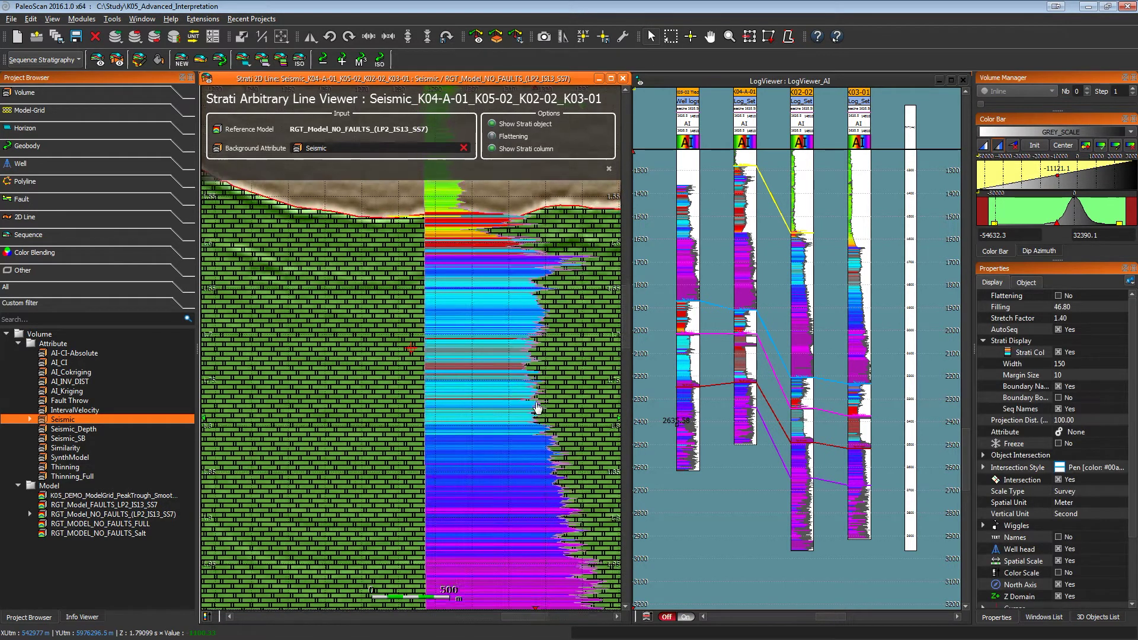
{"action": "scroll", "coordinate": [522, 436], "scroll_direction": "down", "scroll_amount": 5}
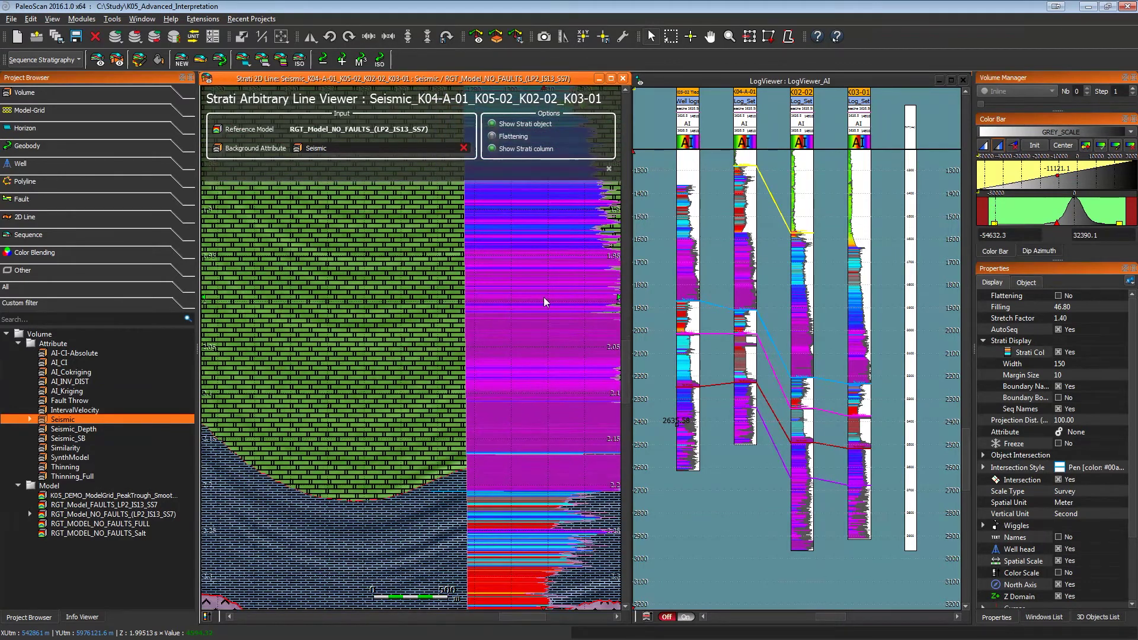
{"action": "left_click", "coordinate": [460, 472]}
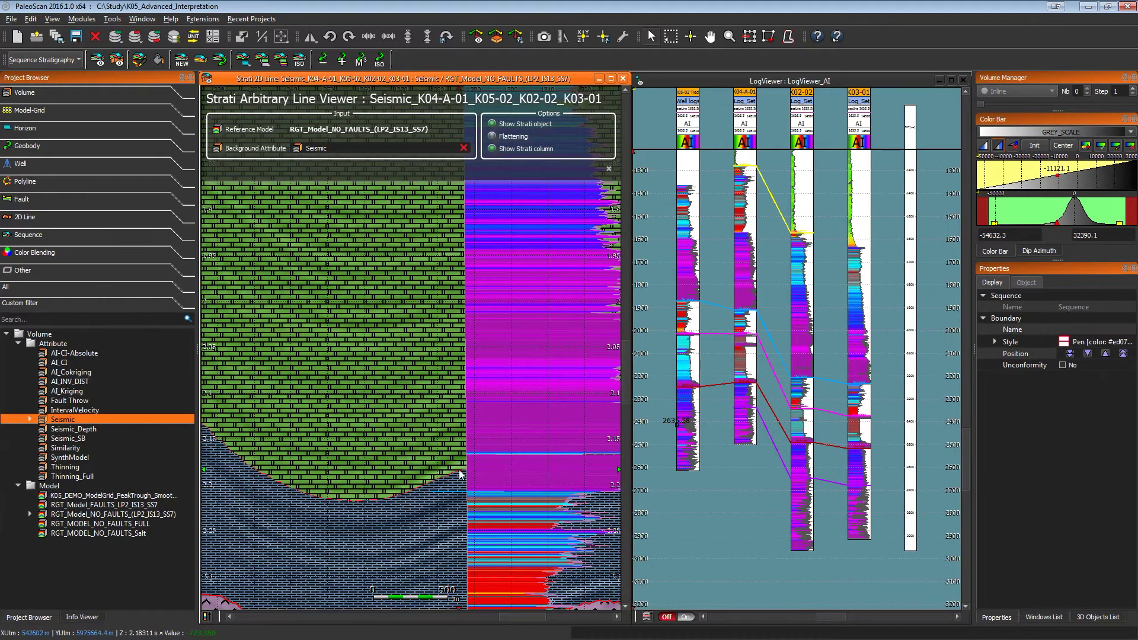
{"action": "scroll", "coordinate": [476, 482], "scroll_direction": "down", "scroll_amount": 3}
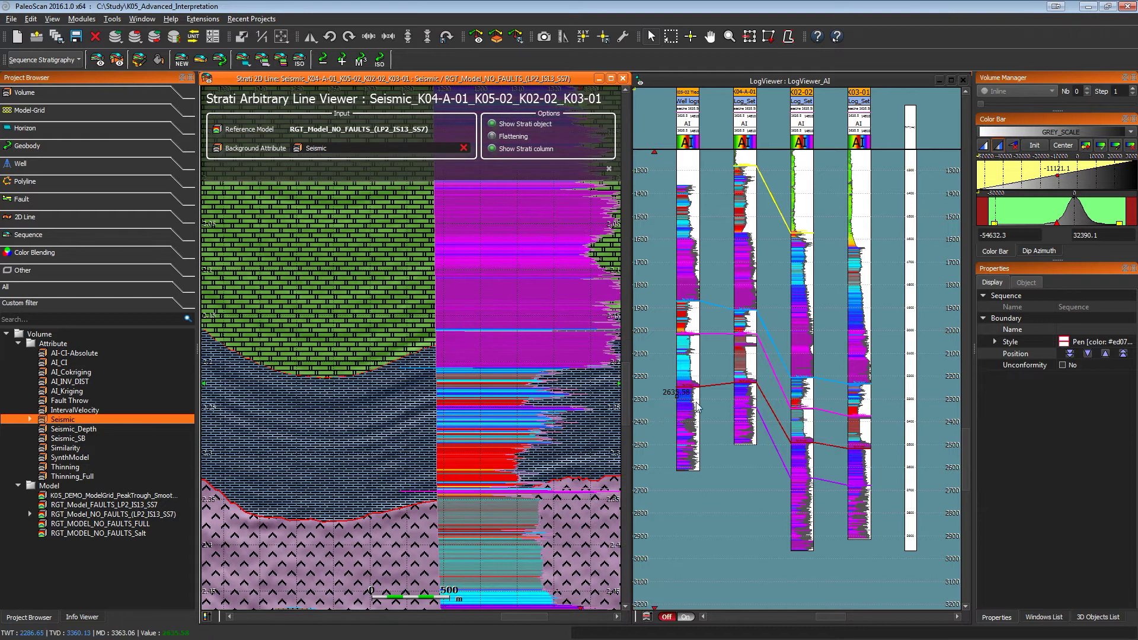
{"action": "left_click", "coordinate": [1088, 355]}
{"action": "left_click", "coordinate": [1088, 354]}
{"action": "left_click", "coordinate": [1088, 354]}
{"action": "left_click", "coordinate": [1088, 355]}
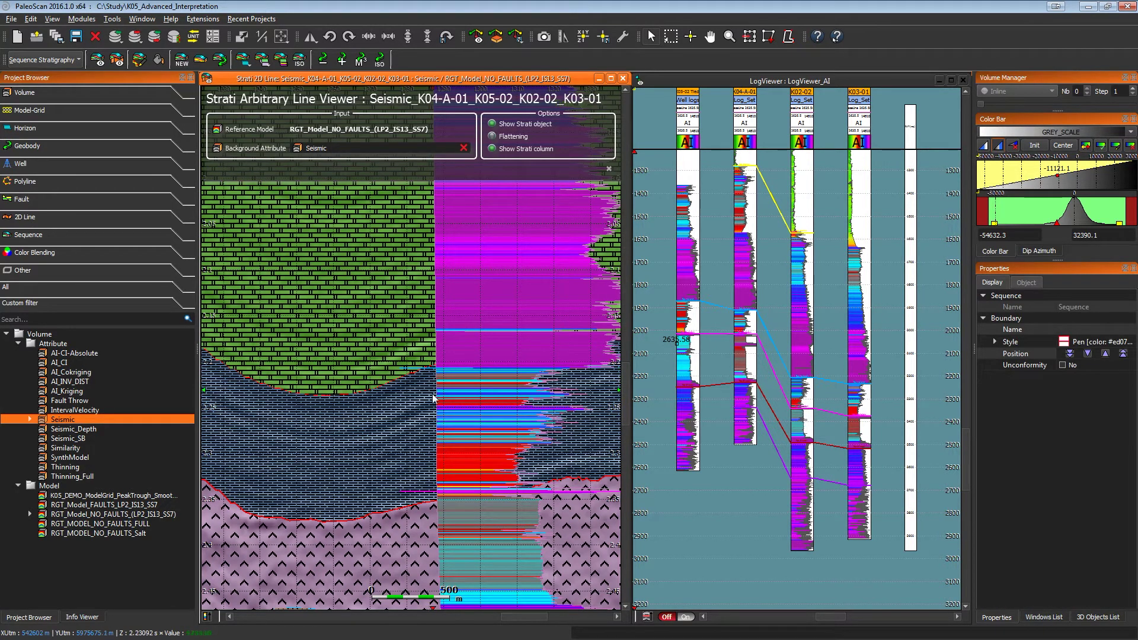
Step: Raise the unconformity between the Early Cretaceous and Late Permian layers by two positions
{"action": "left_click", "coordinate": [419, 505]}
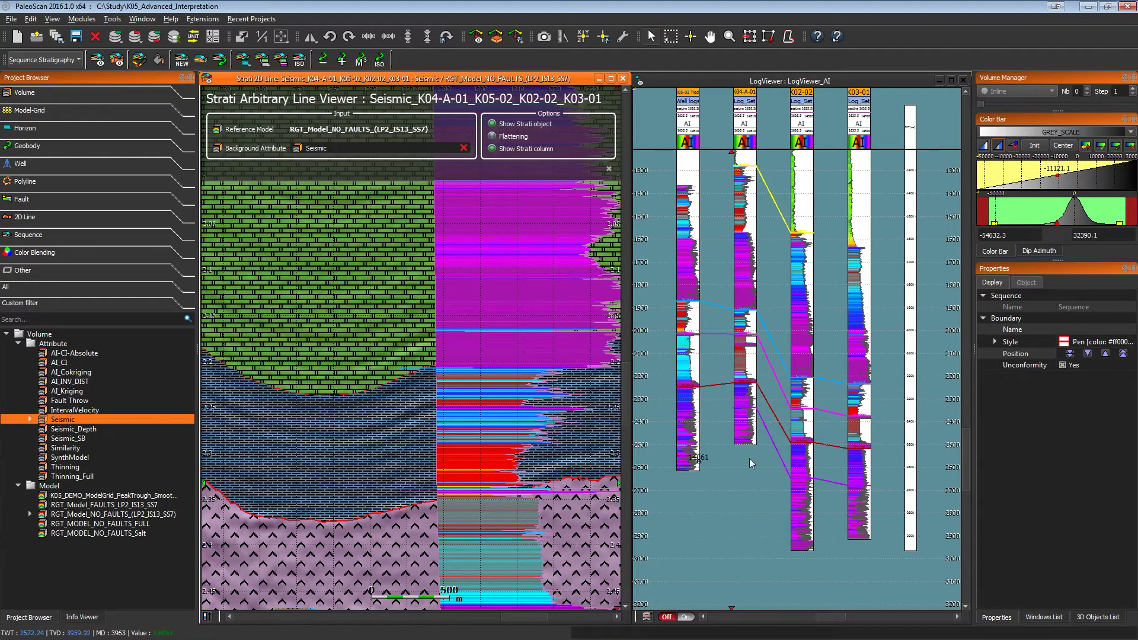
{"action": "left_click", "coordinate": [1104, 354]}
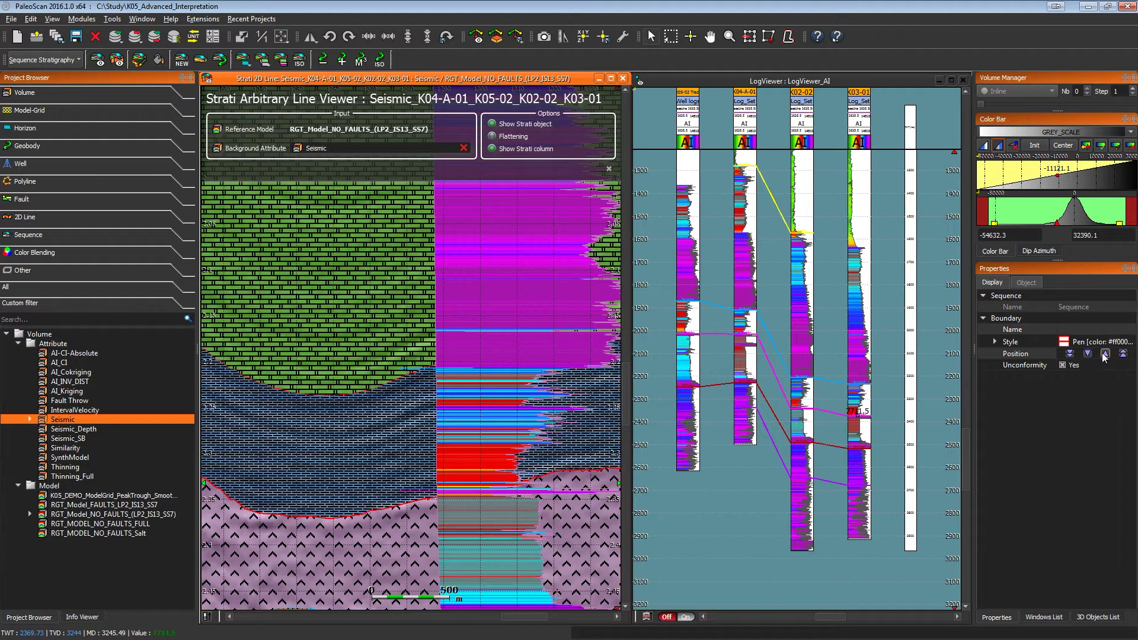
{"action": "left_click", "coordinate": [1104, 354]}
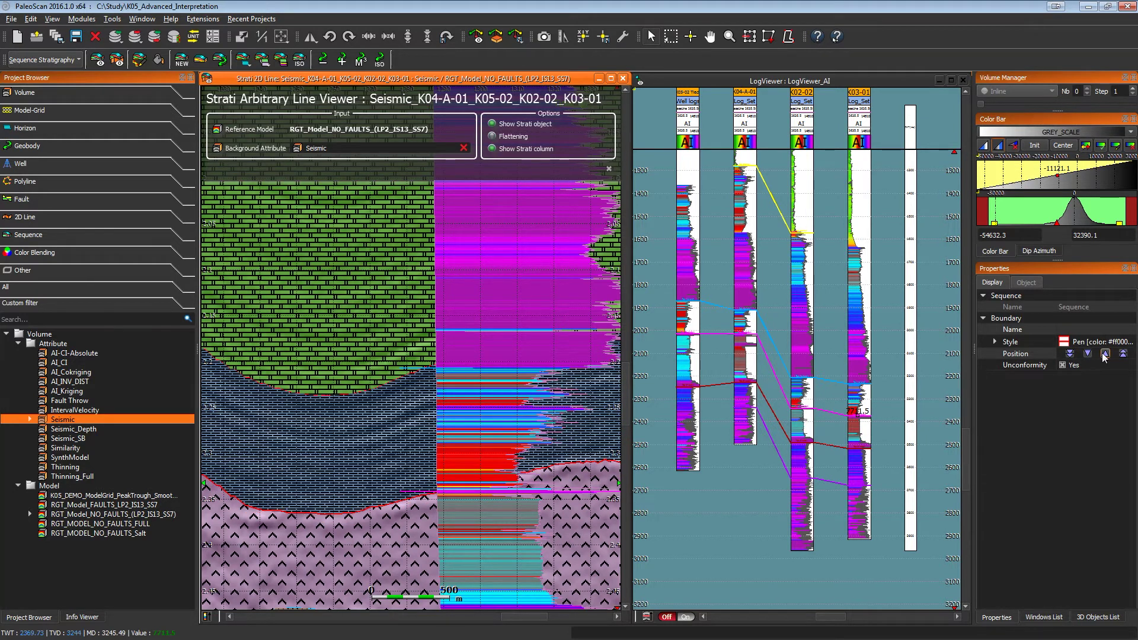
Step: Lower the boundary between the Late Permian and Early Permian layers by two positions at well K02-02
{"action": "left_click", "coordinate": [469, 352]}
{"action": "scroll", "coordinate": [470, 352], "scroll_direction": "down", "scroll_amount": 4}
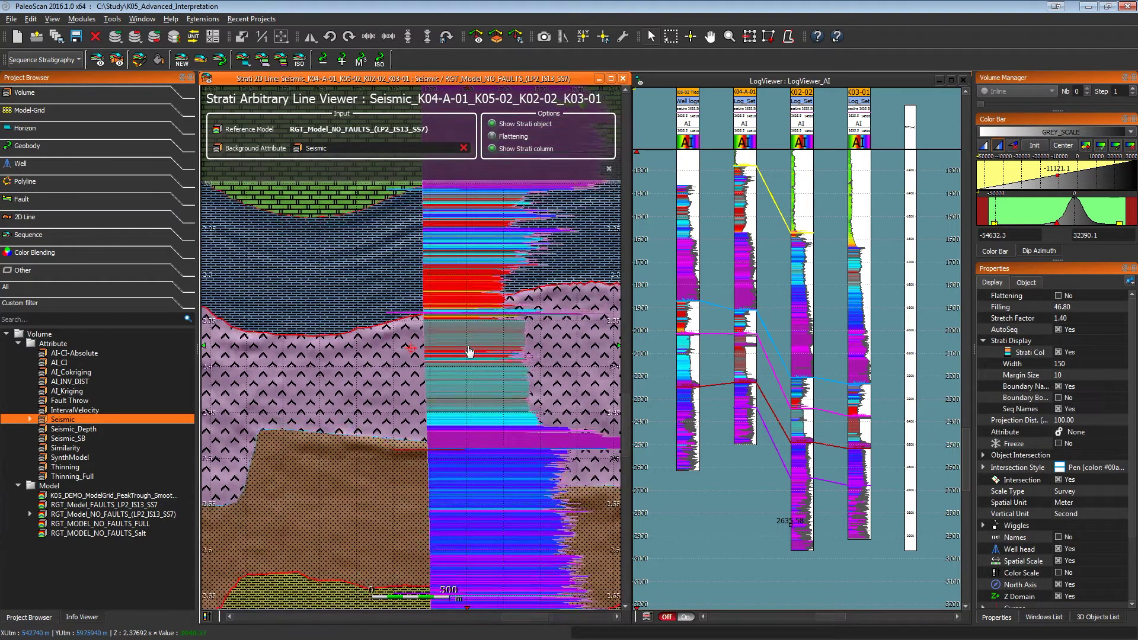
{"action": "scroll", "coordinate": [469, 352], "scroll_direction": "down", "scroll_amount": 2}
{"action": "left_click", "coordinate": [386, 434]}
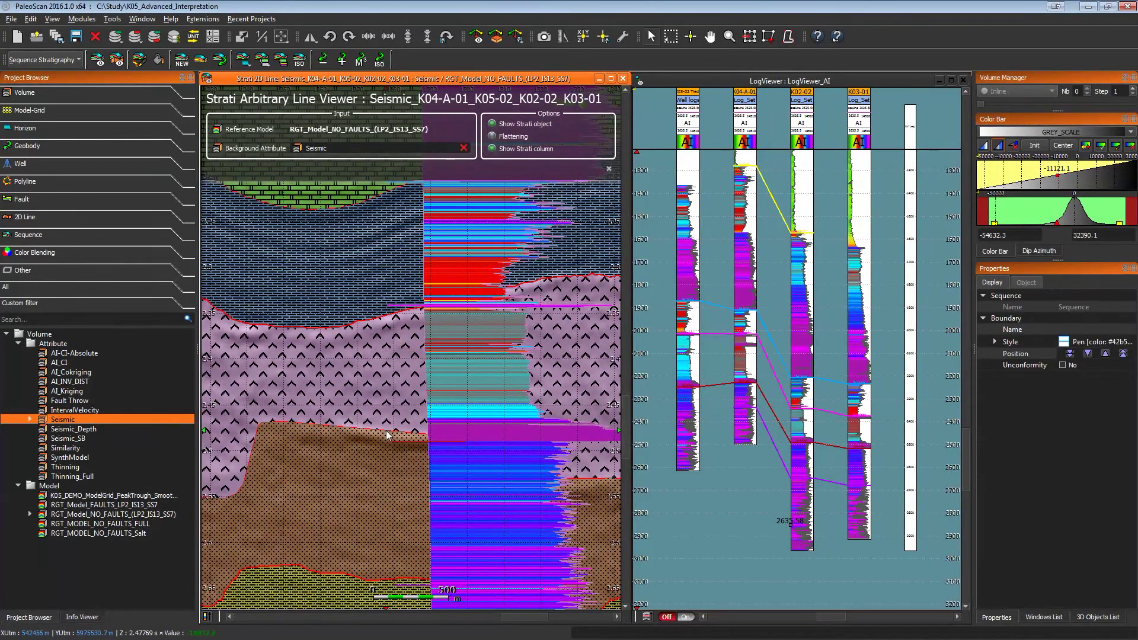
{"action": "left_click", "coordinate": [1088, 353]}
{"action": "left_click", "coordinate": [1089, 354]}
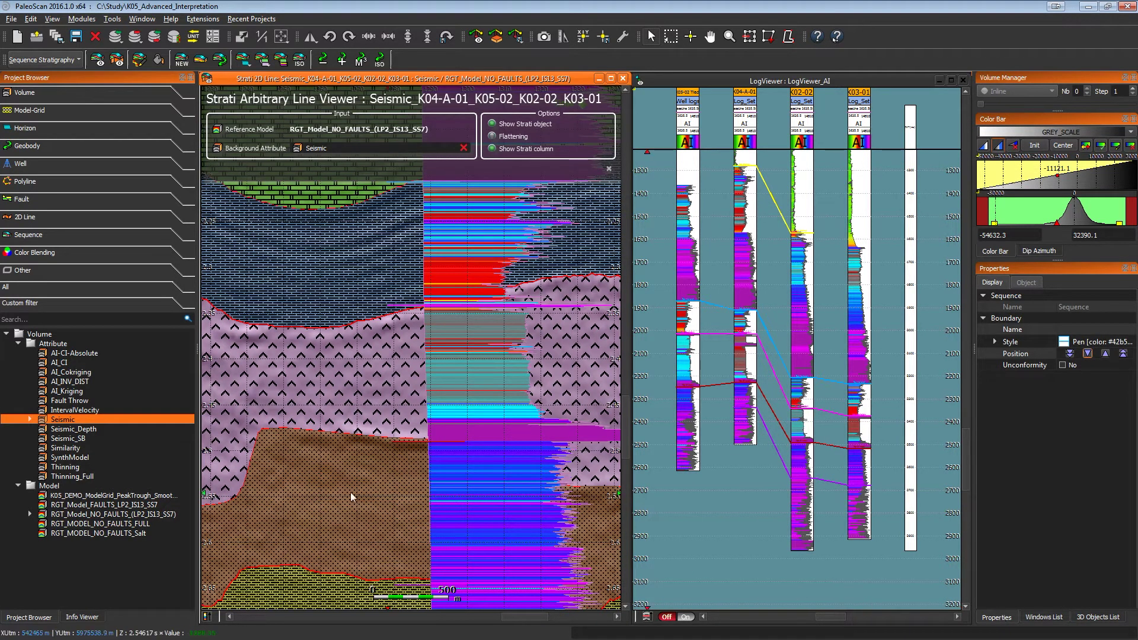
Step: Lower the unconformity between the Early Permian and Late Carboniferous layers by two positions
{"action": "middle_click_drag", "start_coordinate": [381, 517], "coordinate": [380, 447]}
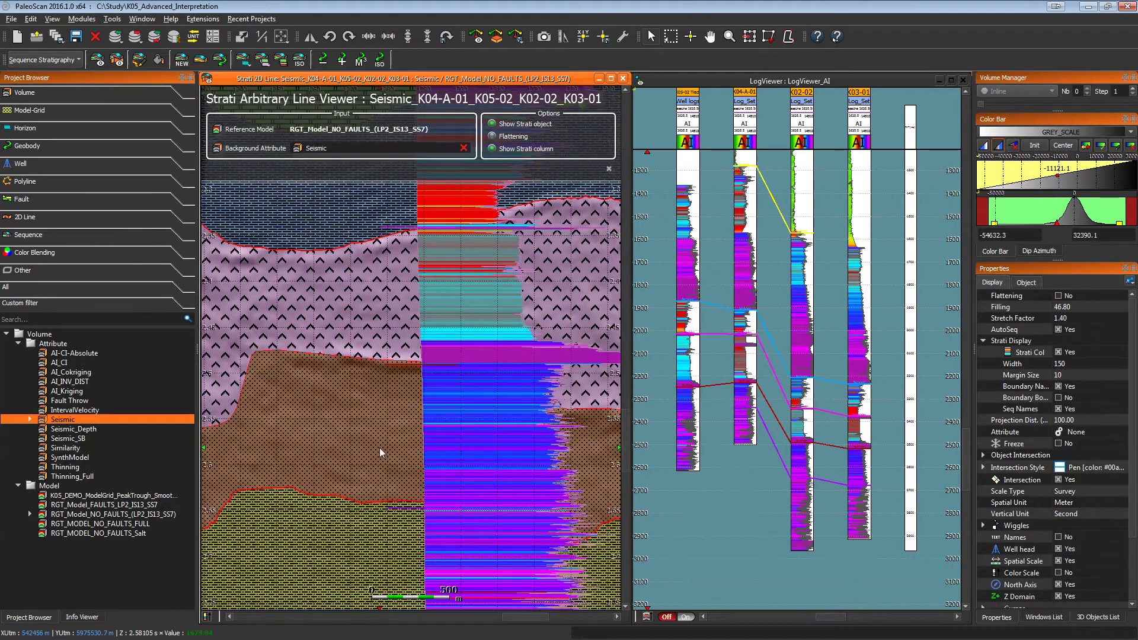
{"action": "left_click", "coordinate": [388, 504]}
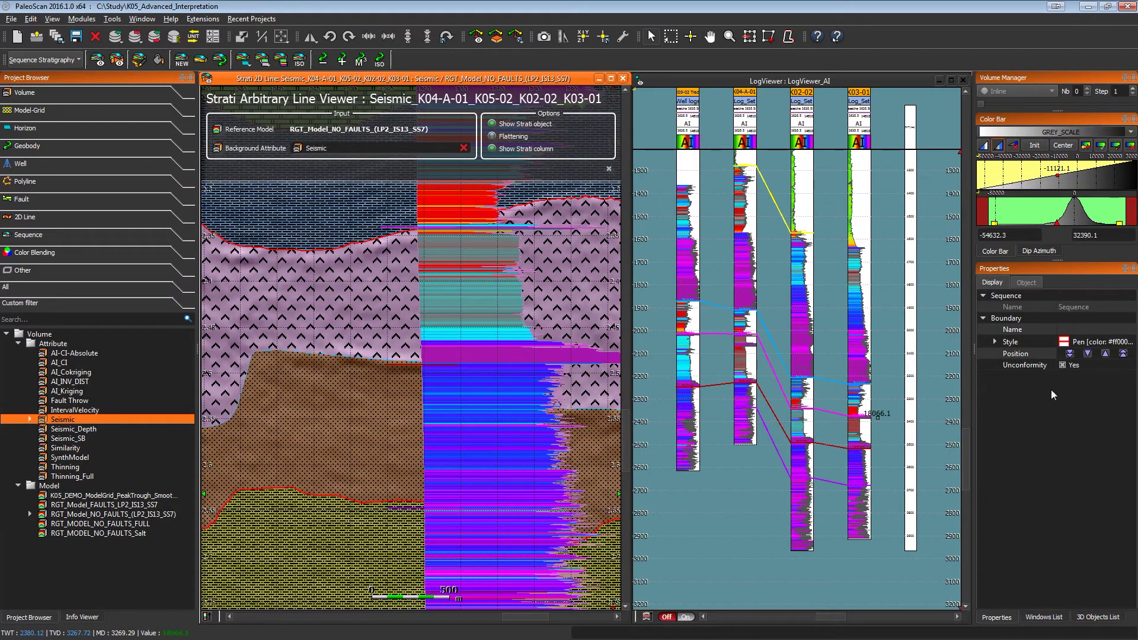
{"action": "left_click", "coordinate": [1089, 356]}
{"action": "left_click", "coordinate": [1089, 355]}
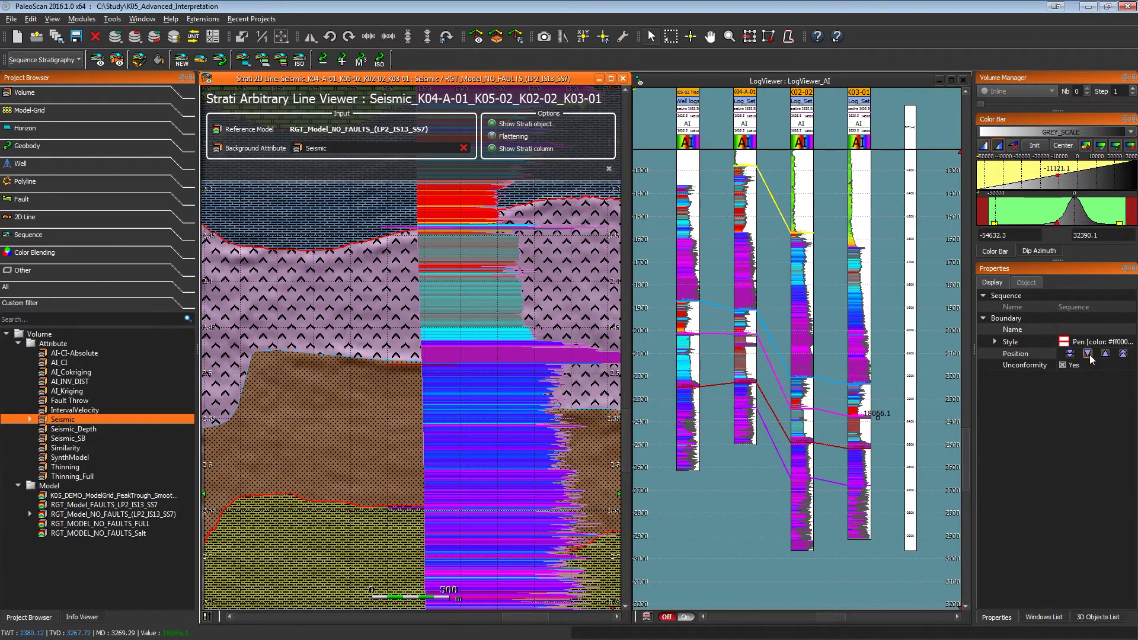
Step: Show the marker and layer names again and review the adjusted boundaries along the arbitrary line from well K02-02 to K05-02
{"action": "left_click", "coordinate": [453, 338]}
{"action": "scroll", "coordinate": [454, 338], "scroll_direction": "down", "scroll_amount": 5}
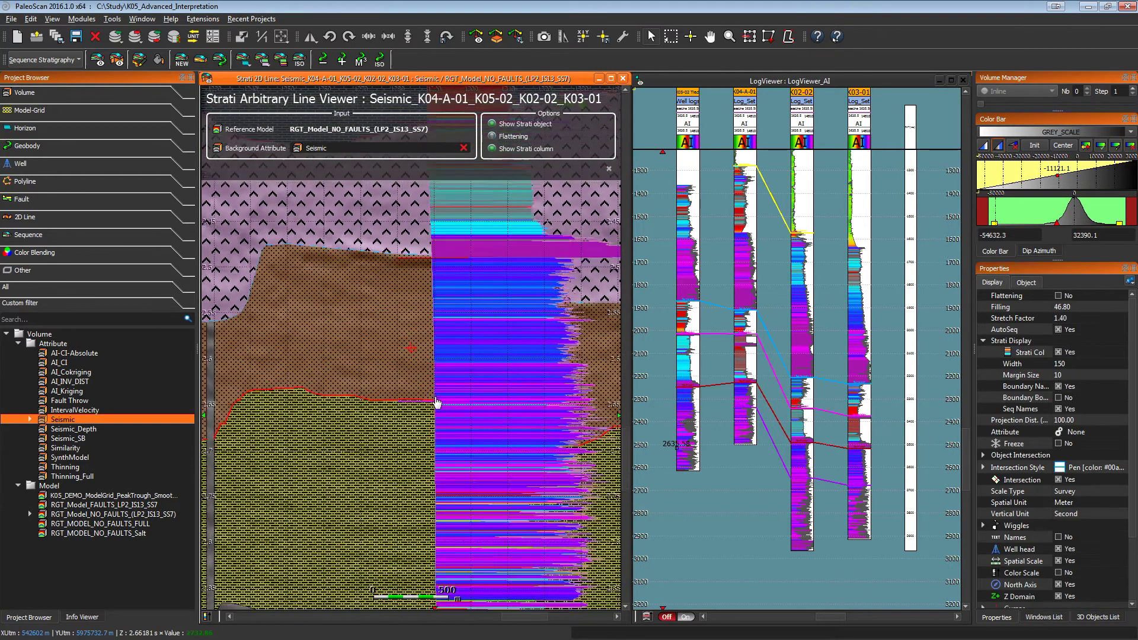
{"action": "scroll", "coordinate": [453, 338], "scroll_direction": "up", "scroll_amount": 5}
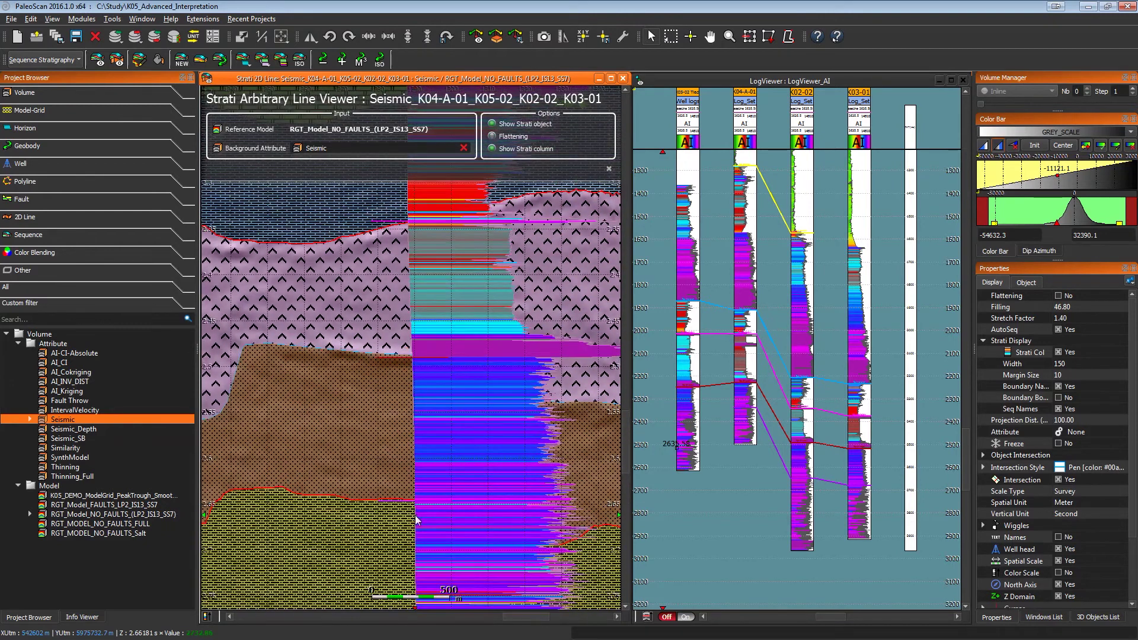
{"action": "left_click", "coordinate": [1057, 537]}
{"action": "left_click_drag", "start_coordinate": [516, 469], "coordinate": [456, 468]}
{"action": "scroll", "coordinate": [417, 370], "scroll_direction": "down", "scroll_amount": 3}
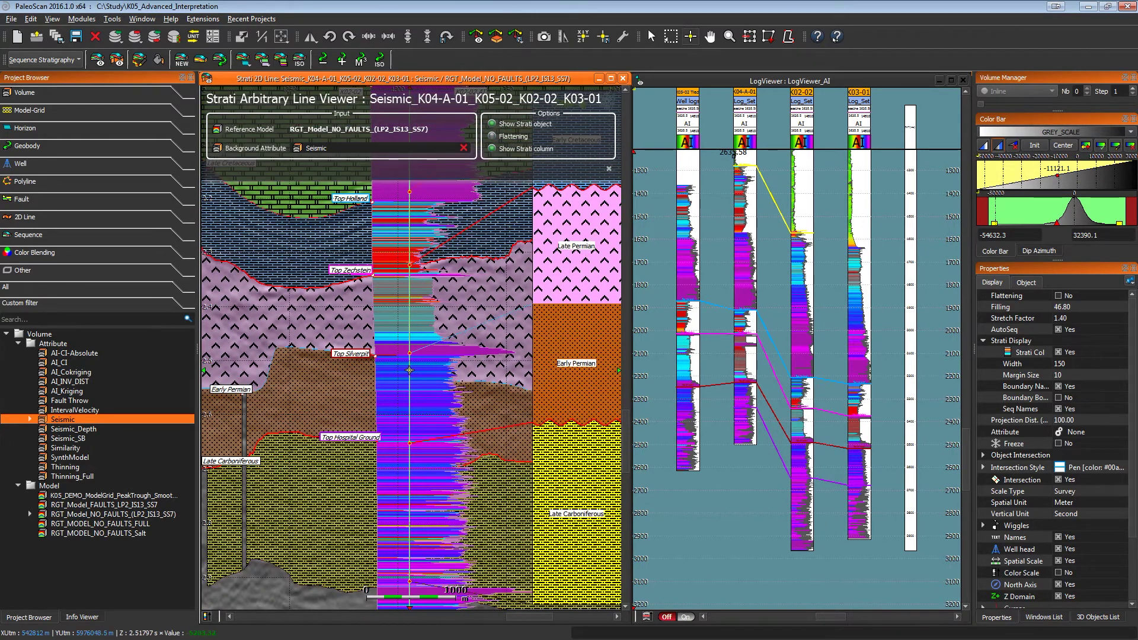
{"action": "scroll", "coordinate": [409, 370], "scroll_direction": "down", "scroll_amount": 3}
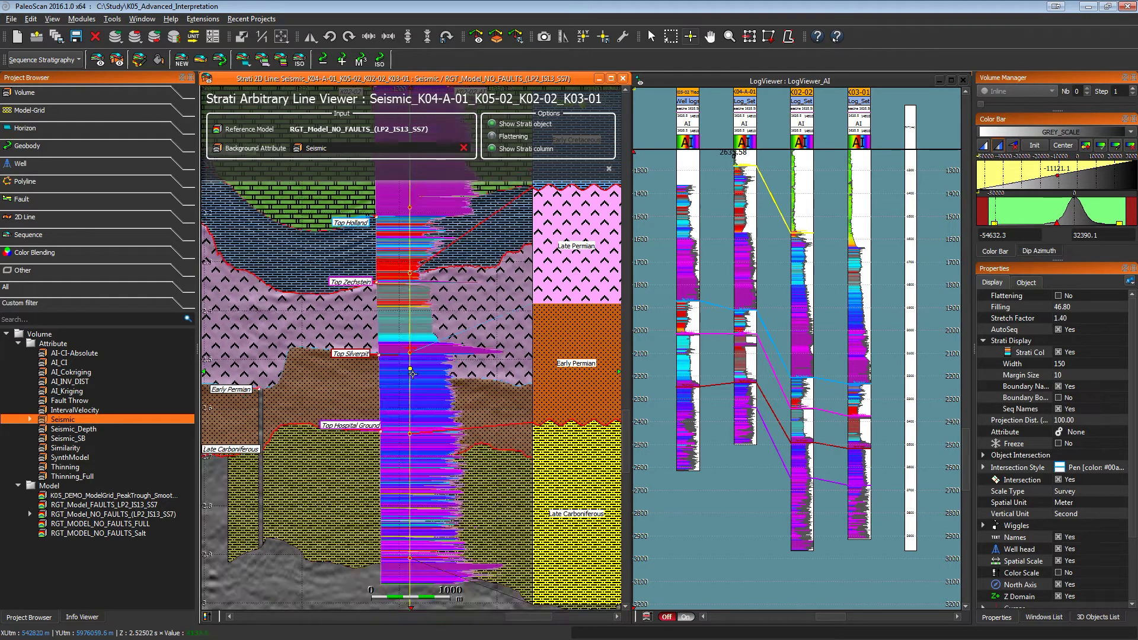
{"action": "middle_click_drag", "start_coordinate": [347, 351], "coordinate": [527, 387]}
{"action": "scroll", "coordinate": [527, 387], "scroll_direction": "down", "scroll_amount": 4}
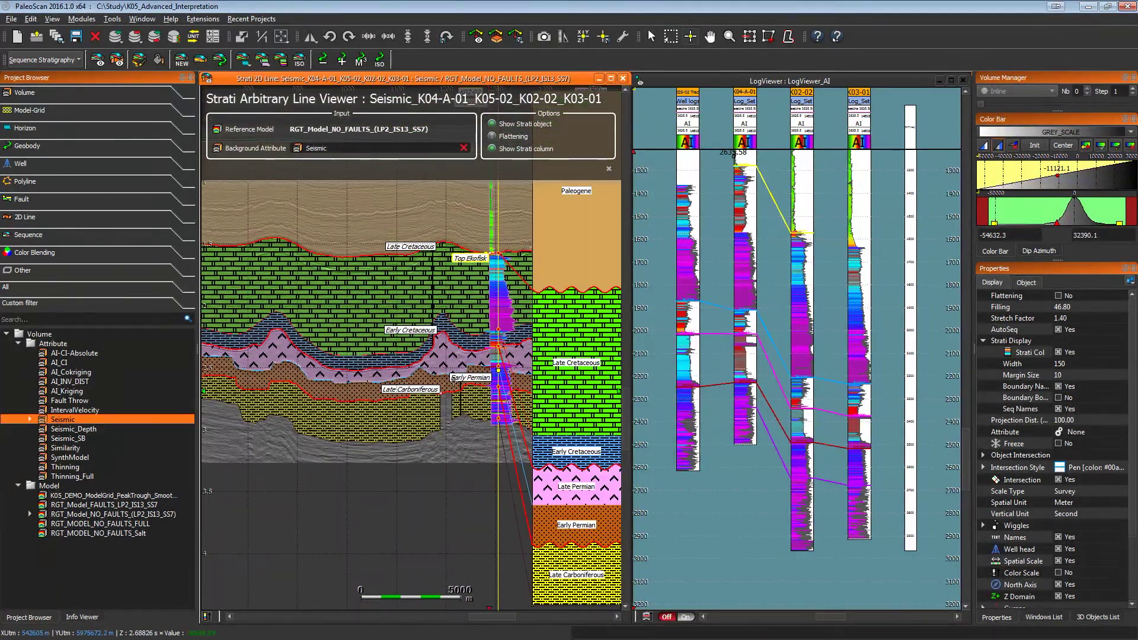
{"action": "middle_click_drag", "start_coordinate": [344, 344], "coordinate": [467, 387]}
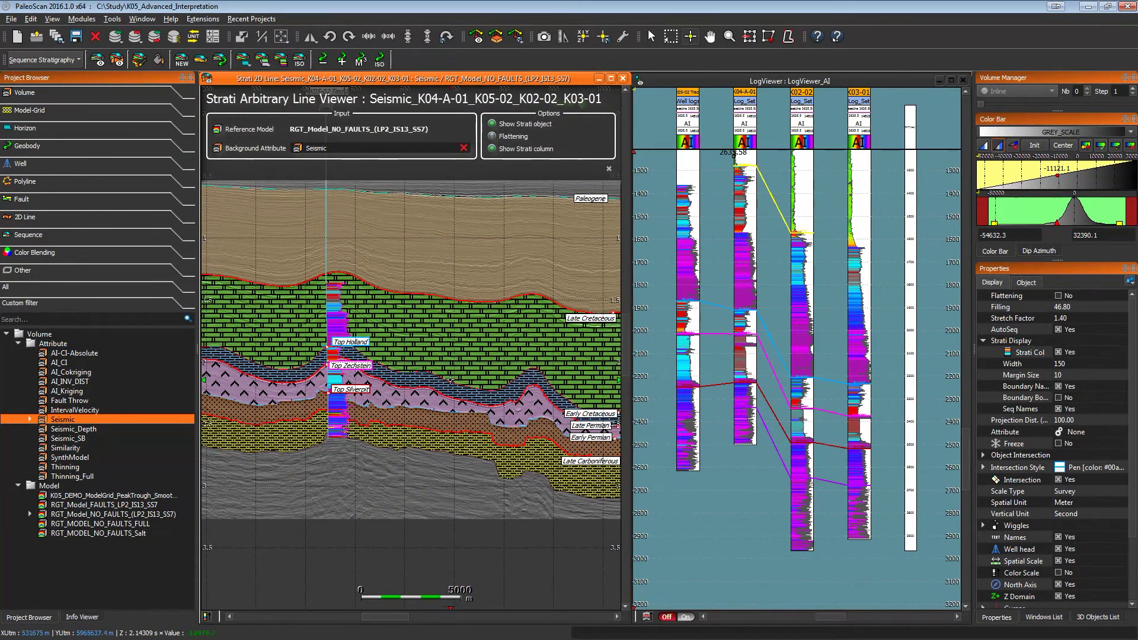
Step: Save the edited sequence as Sequence_Demo
{"action": "right_click", "coordinate": [395, 80]}
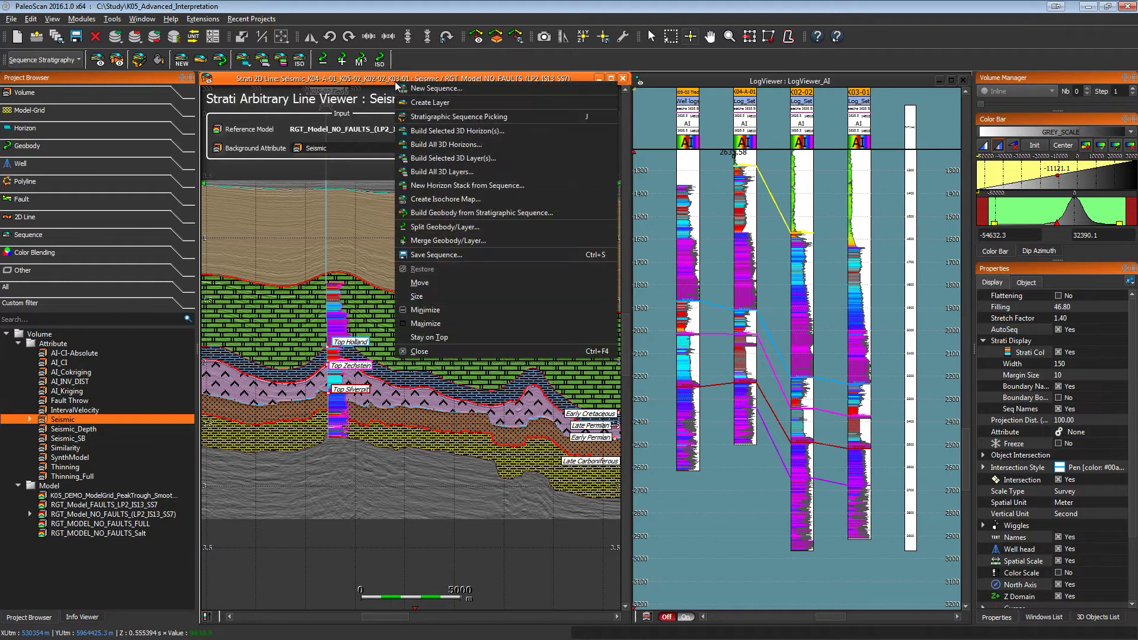
{"action": "left_click", "coordinate": [456, 257]}
{"action": "left_click", "coordinate": [541, 468]}
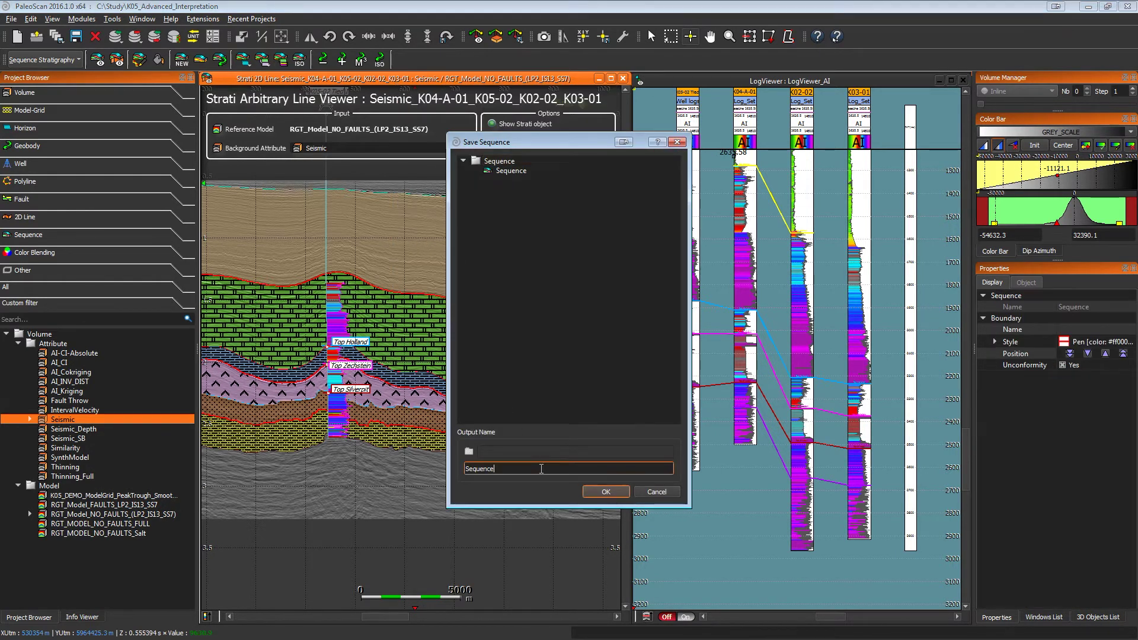
{"action": "type", "text": "_Demo"}
{"action": "left_click", "coordinate": [591, 491]}
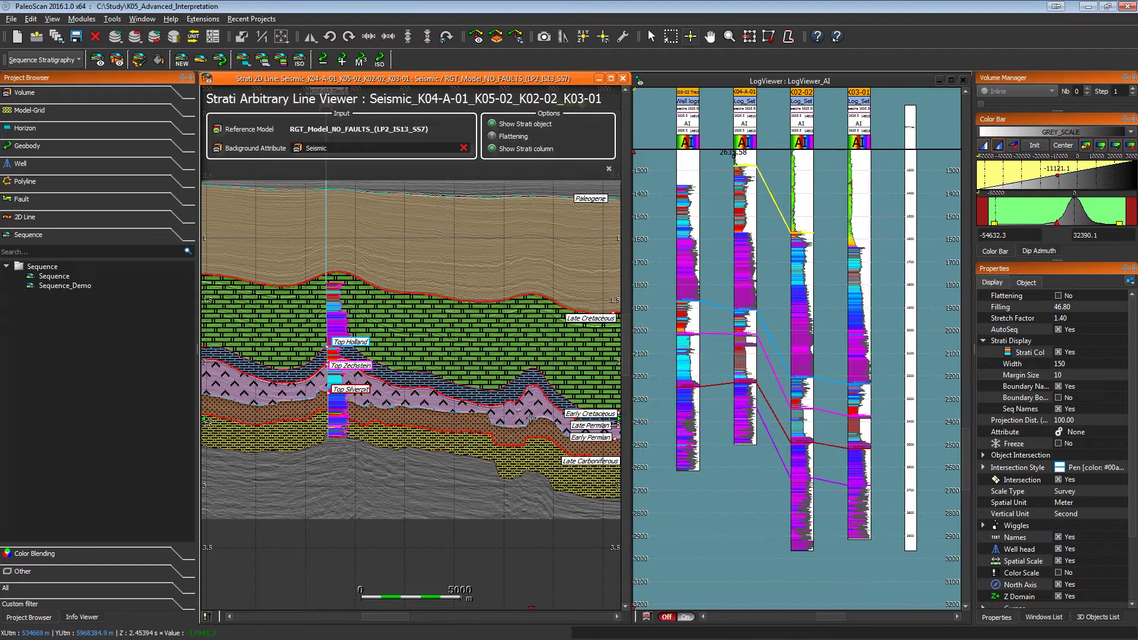
Step: Close the AI log viewer, then widen the arbitrary line viewer across the workspace and hide its input and options header
{"action": "left_click", "coordinate": [962, 80]}
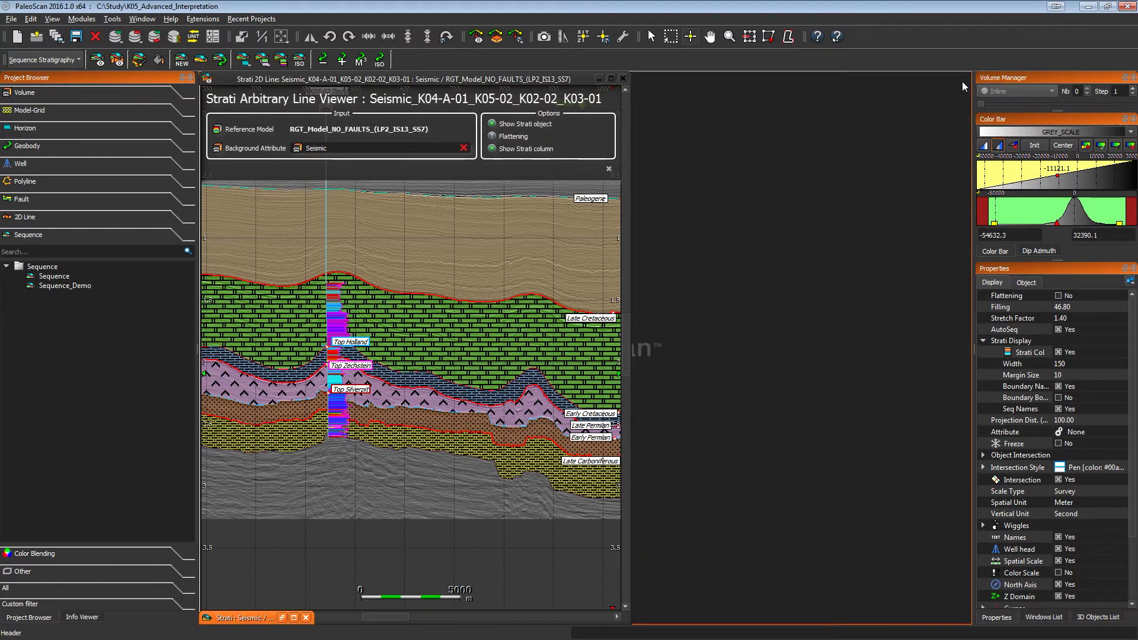
{"action": "left_click_drag", "start_coordinate": [630, 290], "coordinate": [965, 292]}
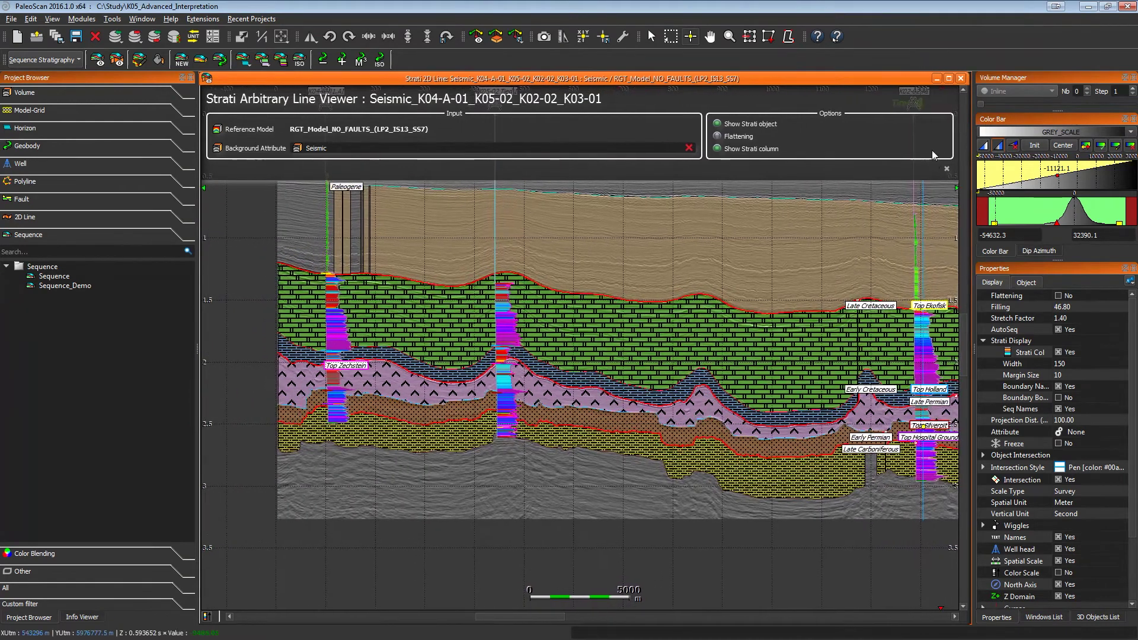
{"action": "left_click", "coordinate": [946, 169]}
{"action": "middle_click_drag", "start_coordinate": [687, 342], "coordinate": [556, 291]}
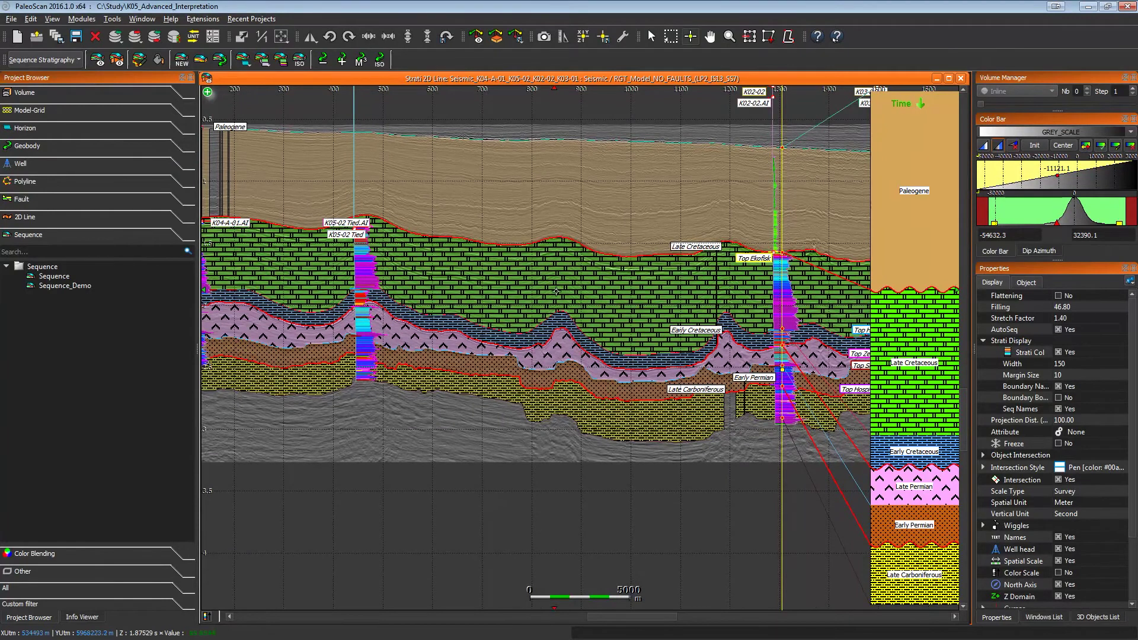
Step: Hide the Strati column and all names on the arbitrary line
{"action": "left_click", "coordinate": [1058, 353]}
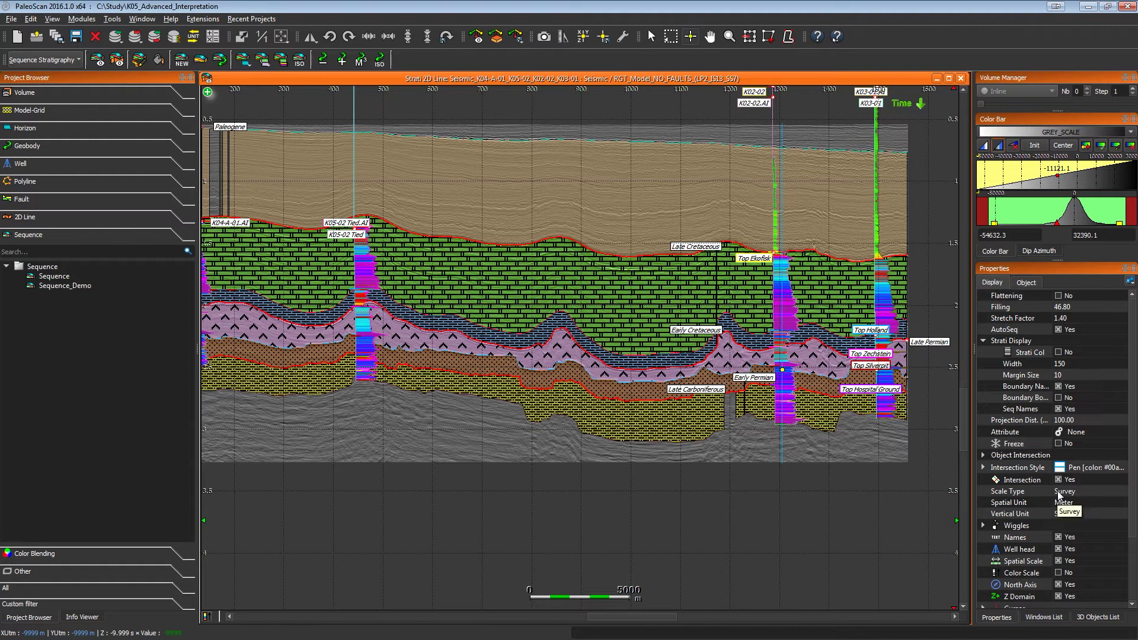
{"action": "left_click", "coordinate": [1059, 537]}
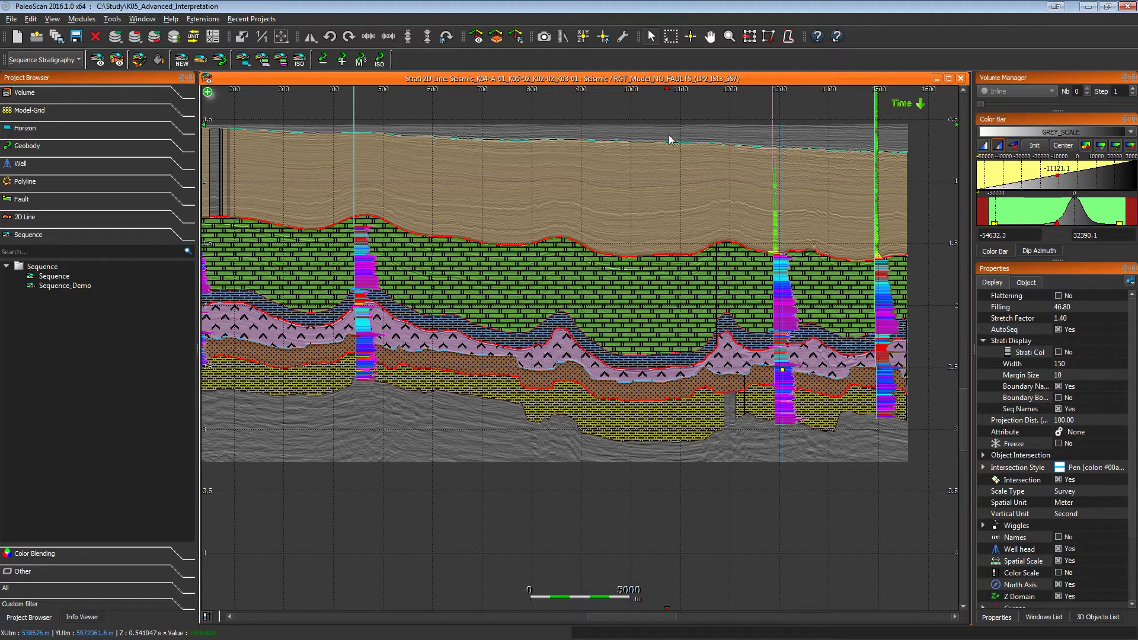
Step: Compute an isochore for the Early Permian layer, snapped on its middle, and output it as a 2D display only
{"action": "left_click", "coordinate": [656, 392]}
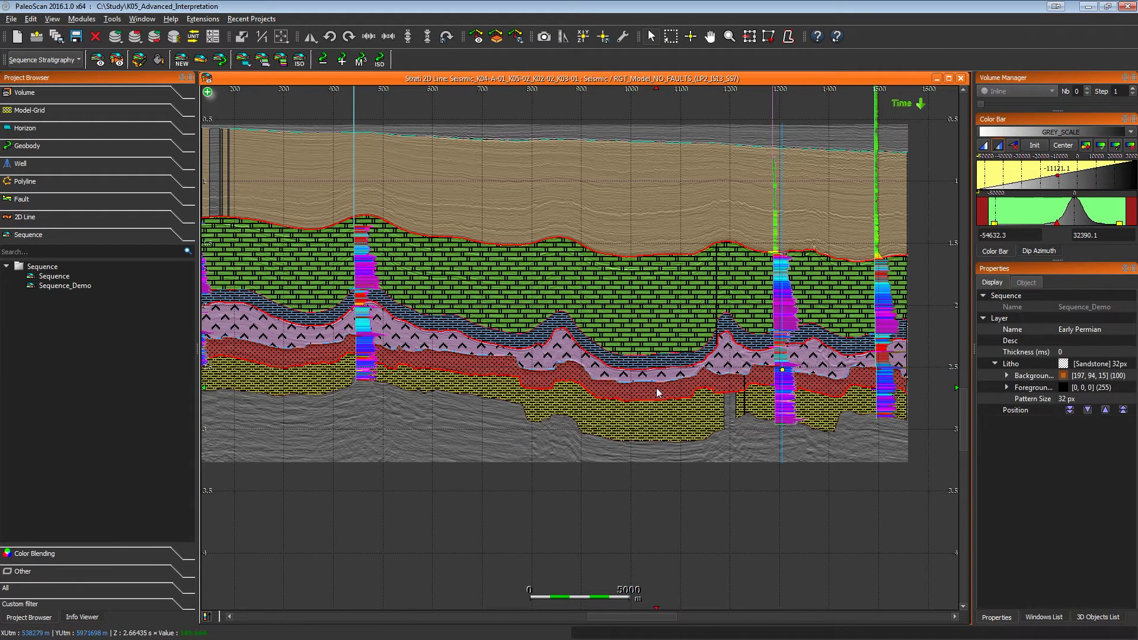
{"action": "left_click", "coordinate": [299, 67]}
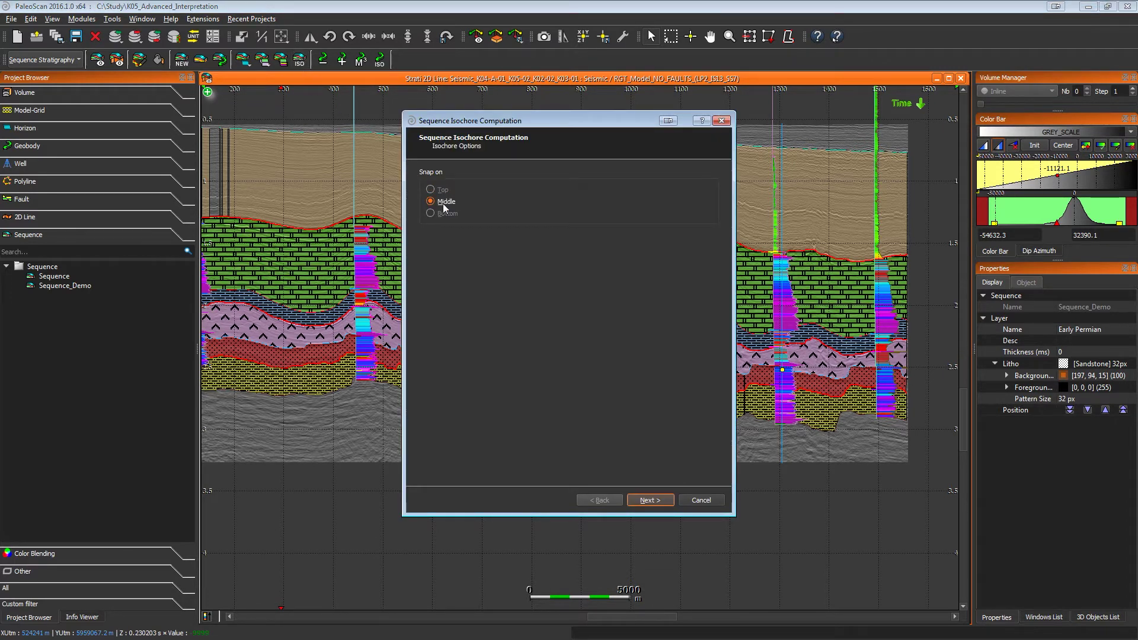
{"action": "left_click", "coordinate": [650, 500]}
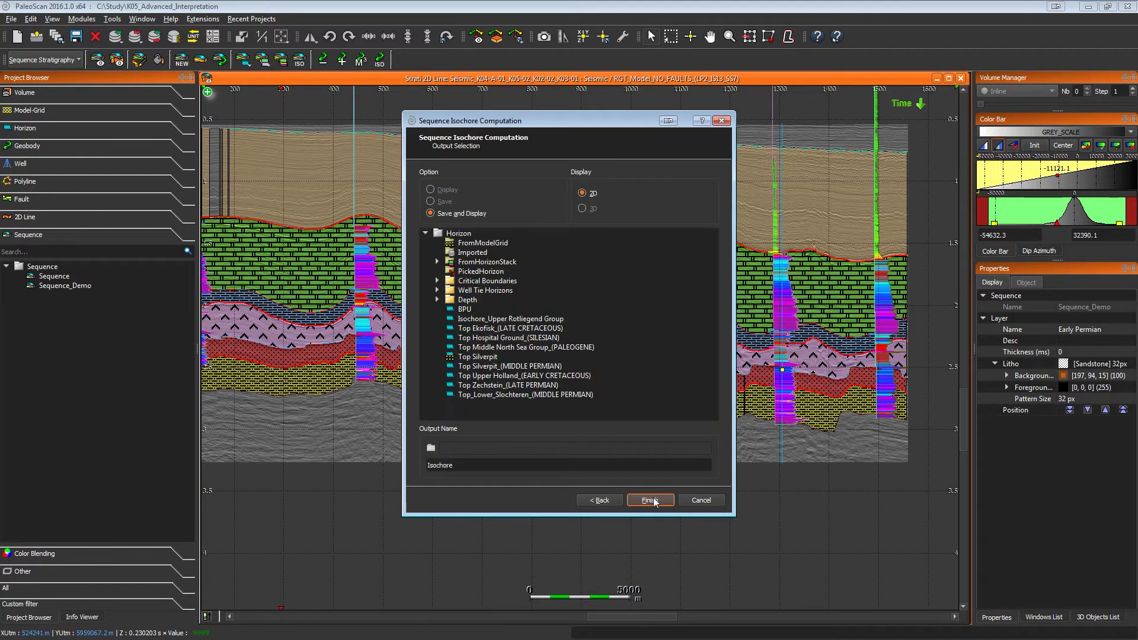
{"action": "left_click", "coordinate": [431, 189]}
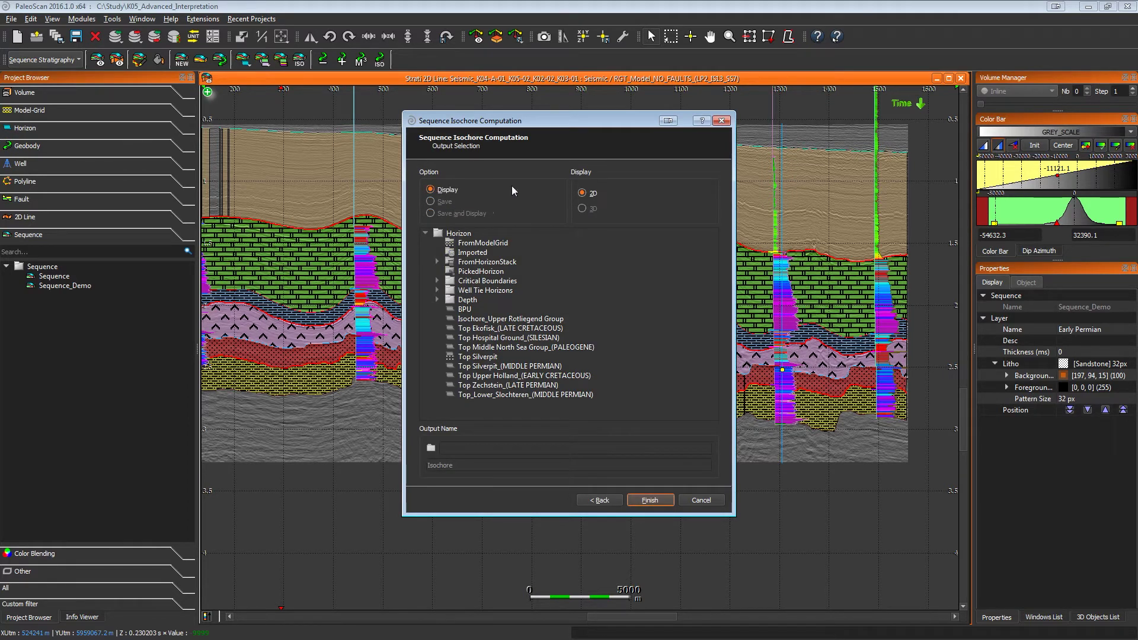
{"action": "left_click", "coordinate": [650, 500]}
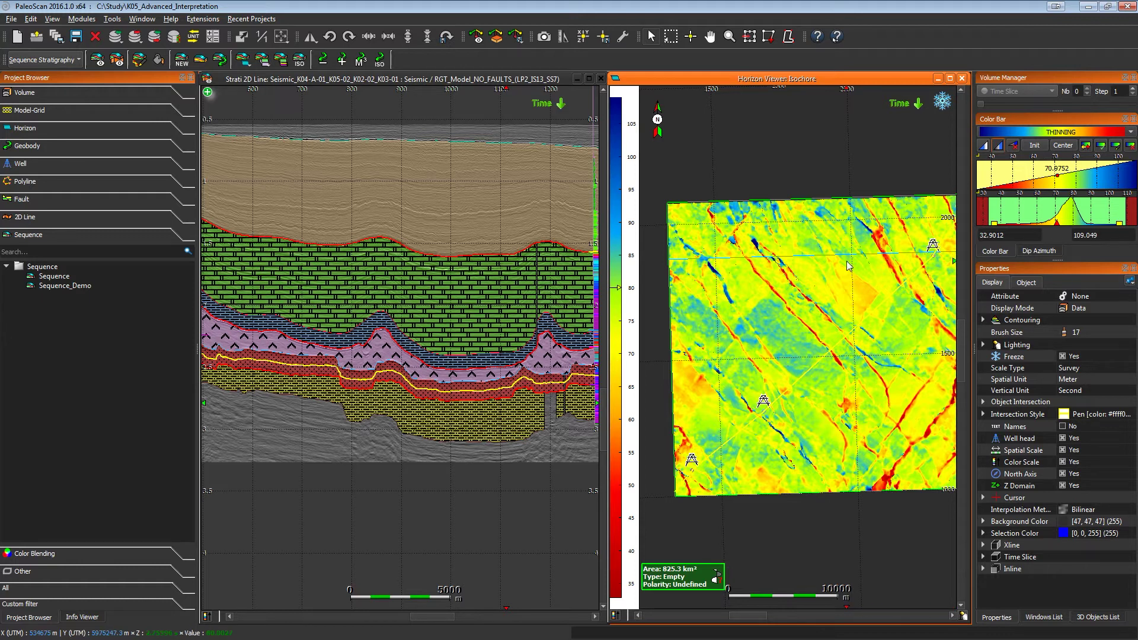
Step: Adjust the color scale of the isochore map to strengthen the contrast between thin and thick areas
{"action": "scroll", "coordinate": [825, 283], "scroll_direction": "up", "scroll_amount": 2}
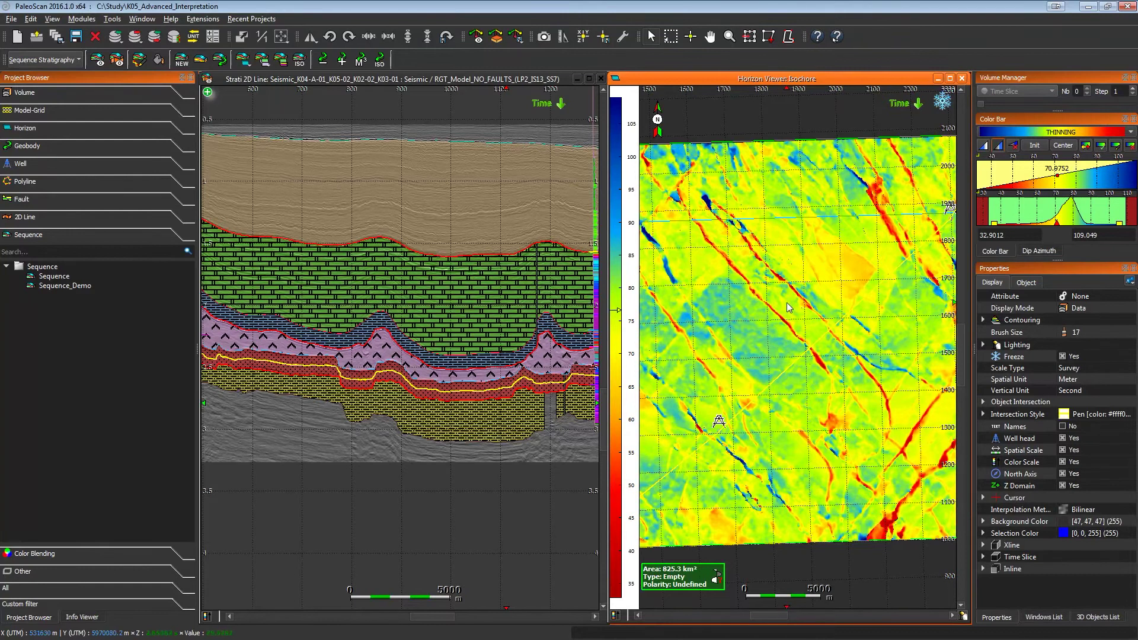
{"action": "left_click", "coordinate": [1024, 176]}
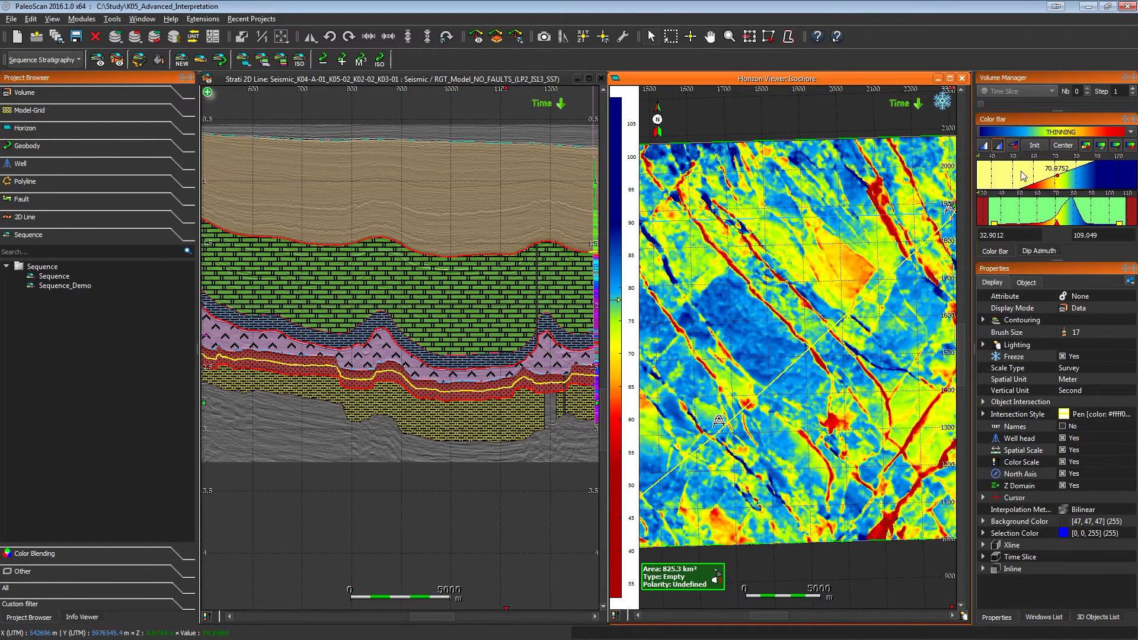
{"action": "middle_click_drag", "start_coordinate": [808, 311], "coordinate": [852, 281]}
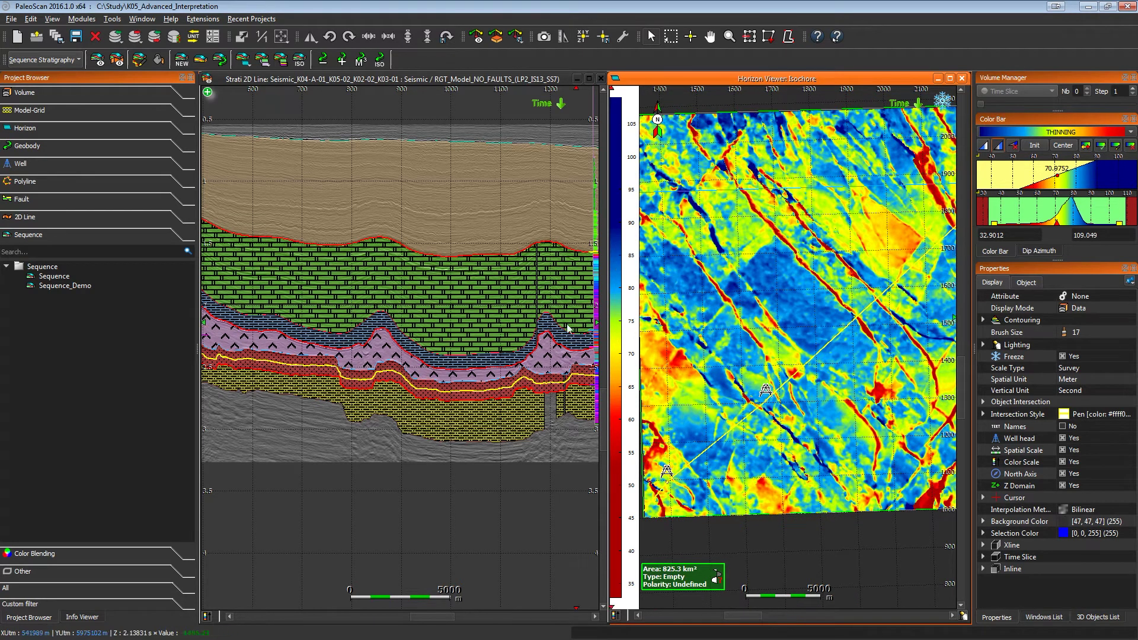
Step: Build a 3D layer from the Early Permian layer and output it as display only
{"action": "left_click", "coordinate": [467, 401]}
{"action": "left_click", "coordinate": [467, 400]}
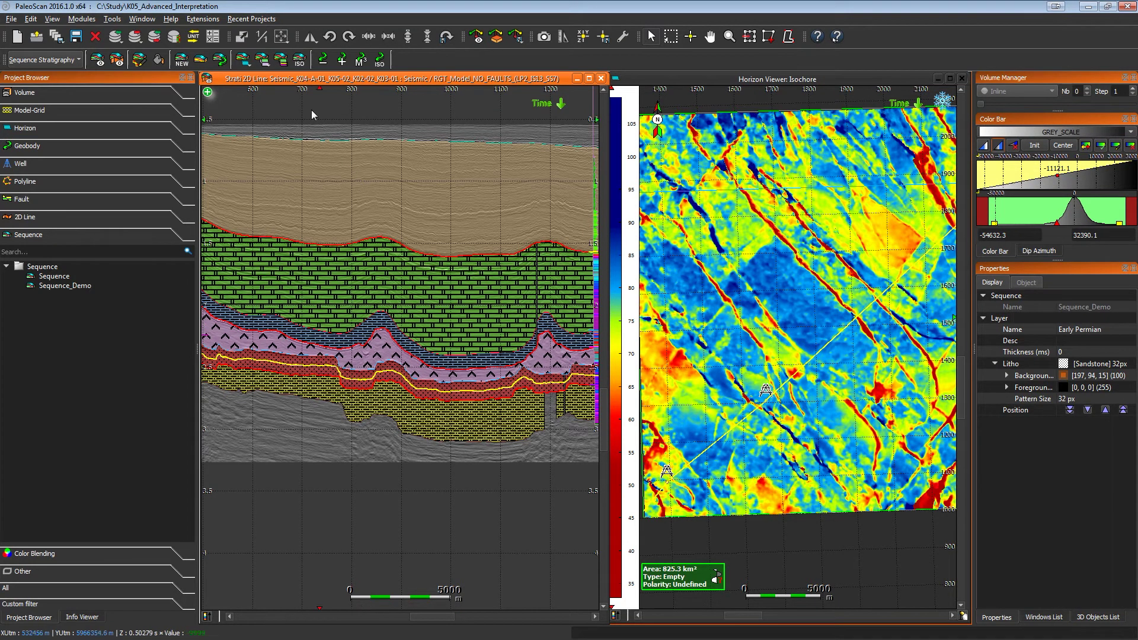
{"action": "left_click", "coordinate": [265, 60]}
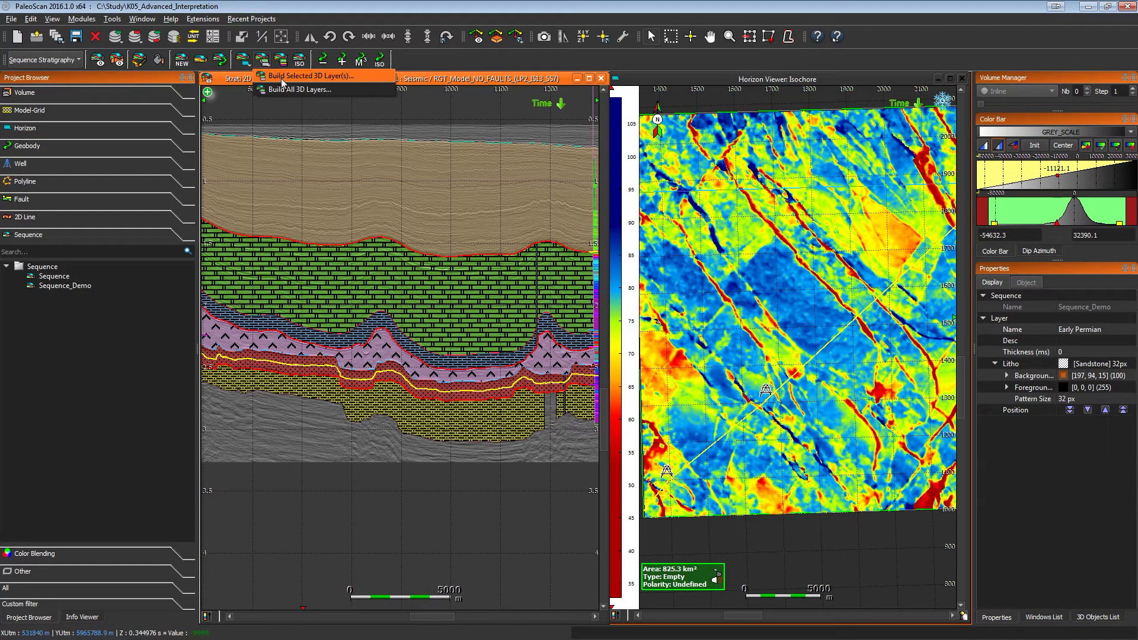
{"action": "left_click", "coordinate": [282, 76]}
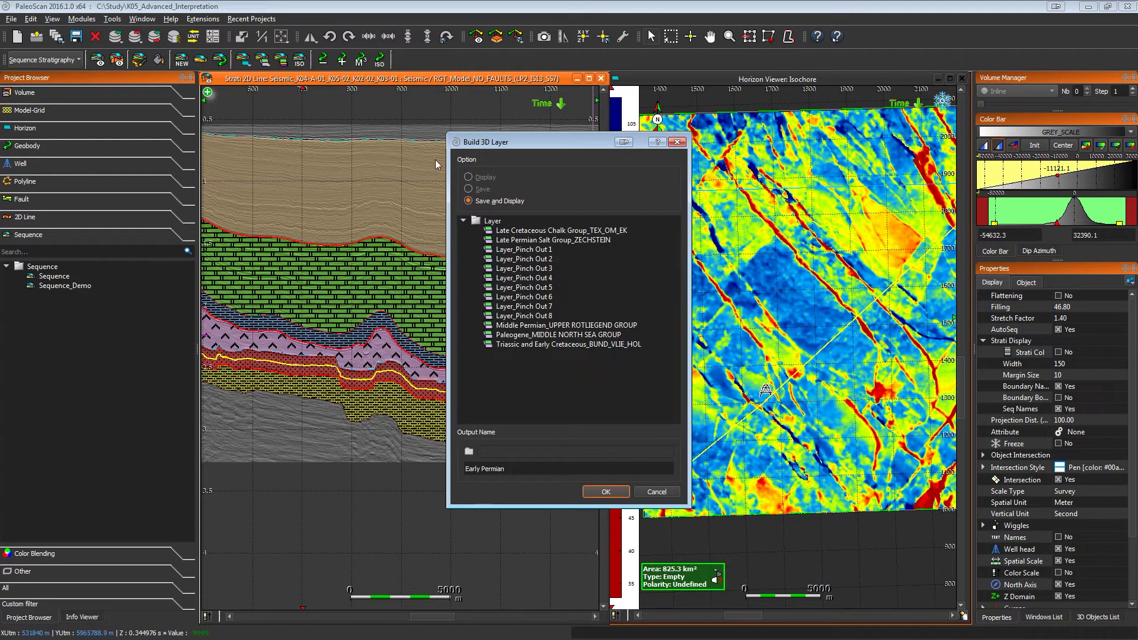
{"action": "left_click", "coordinate": [484, 180]}
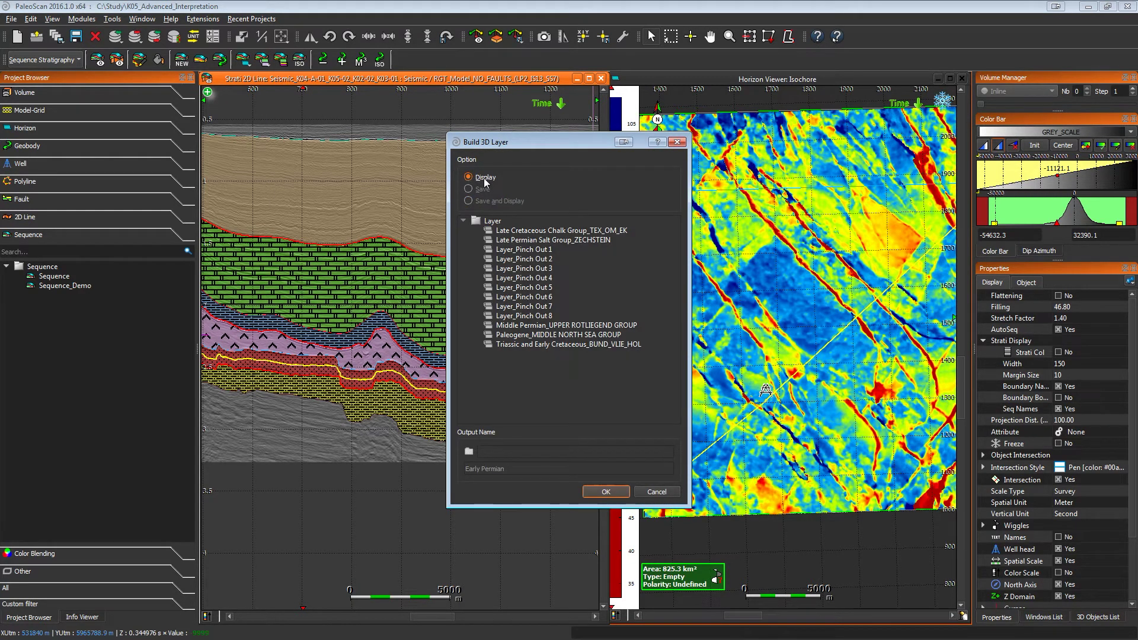
{"action": "left_click", "coordinate": [620, 492]}
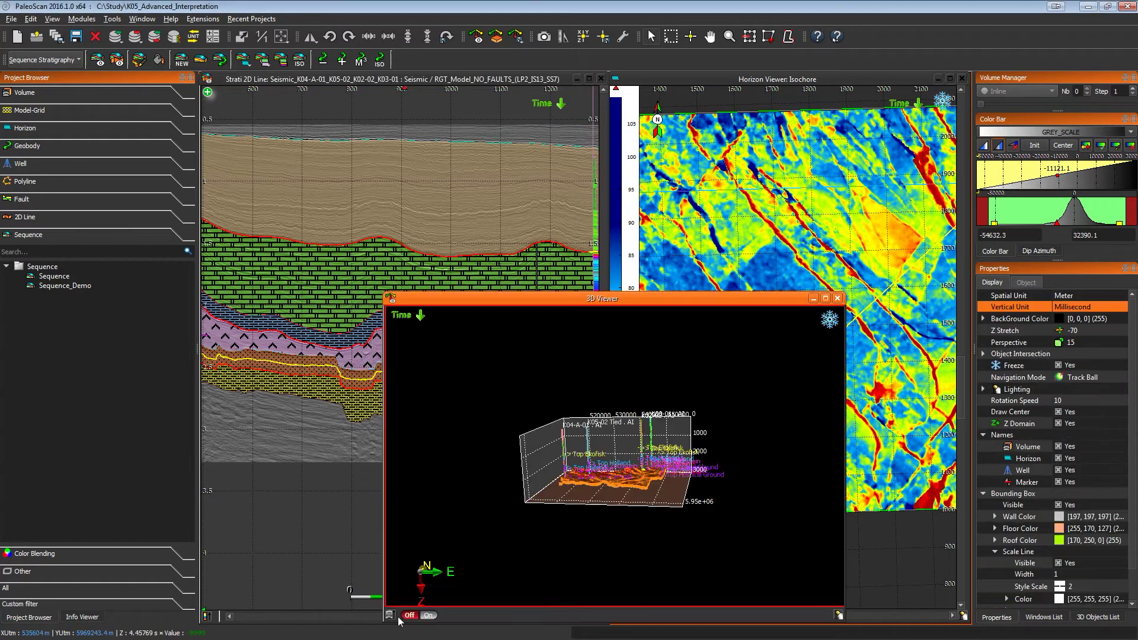
Step: Add the Seismic volume to the 3D view of the Early Permian layer and wells
{"action": "scroll", "coordinate": [557, 541], "scroll_direction": "up", "scroll_amount": 6}
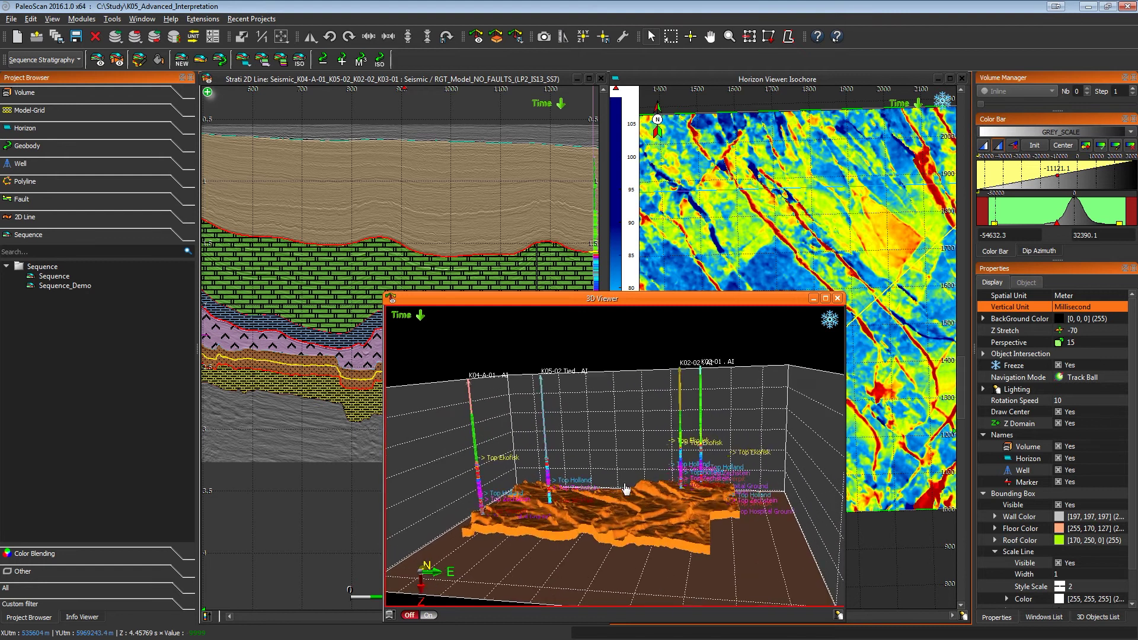
{"action": "left_click_drag", "start_coordinate": [630, 489], "coordinate": [702, 532]}
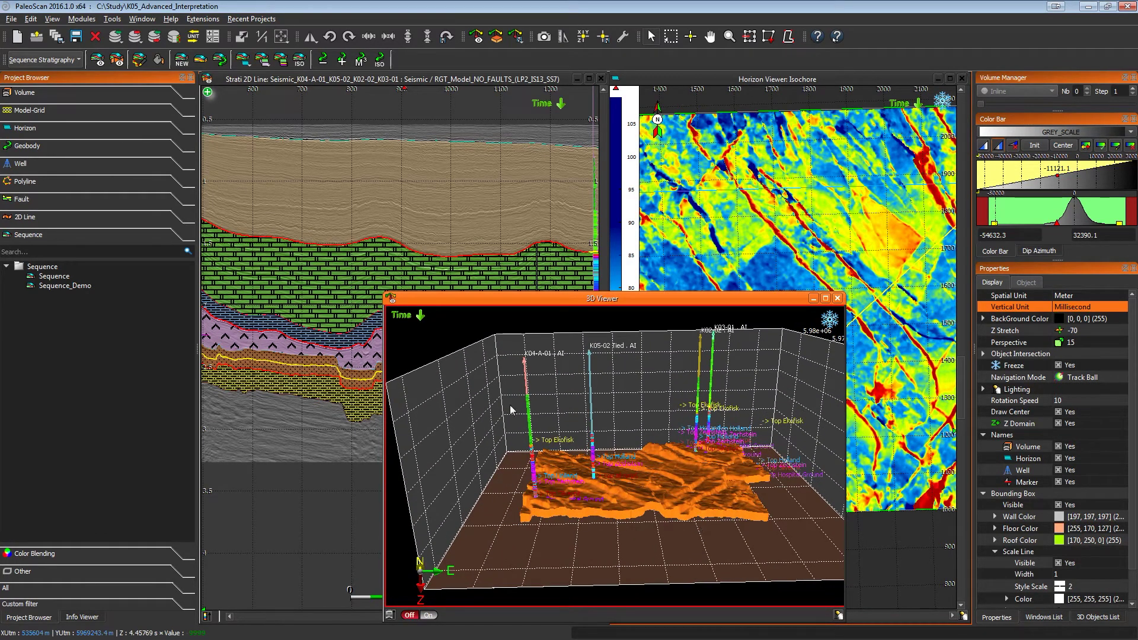
{"action": "left_click", "coordinate": [76, 96]}
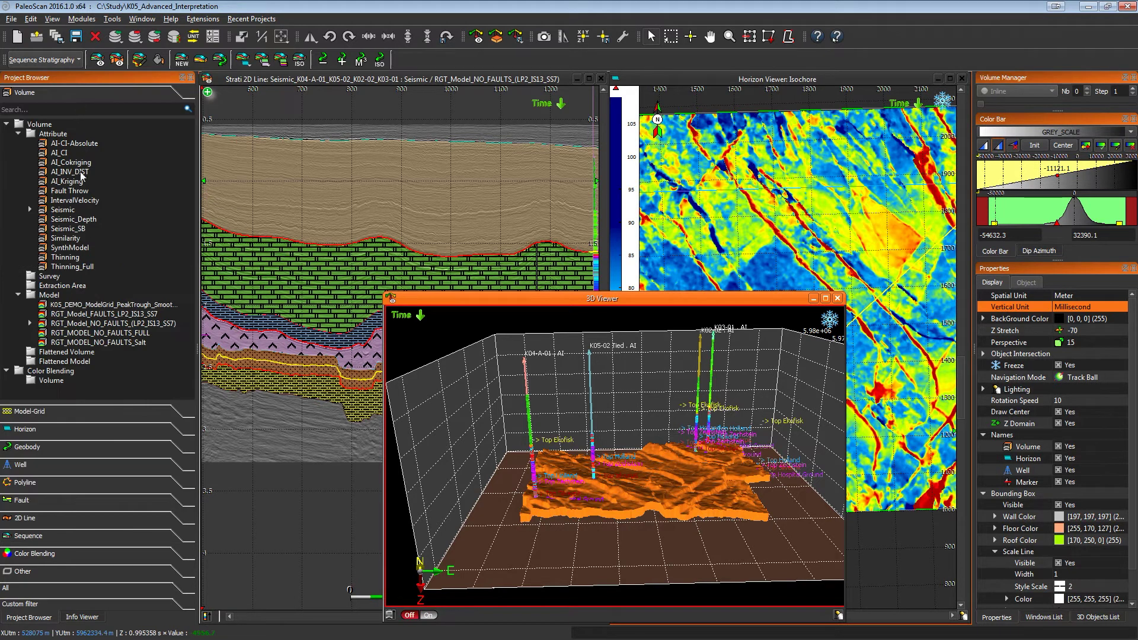
{"action": "left_click", "coordinate": [69, 211]}
{"action": "right_click", "coordinate": [69, 211]}
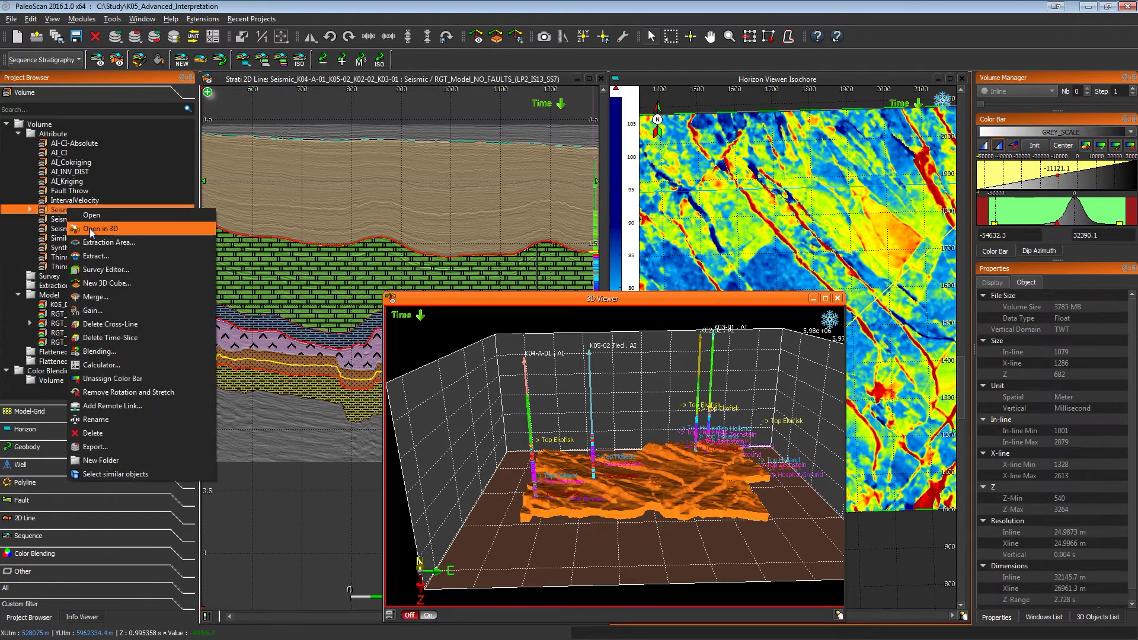
{"action": "left_click", "coordinate": [98, 223]}
{"action": "scroll", "coordinate": [724, 507], "scroll_direction": "up", "scroll_amount": 5}
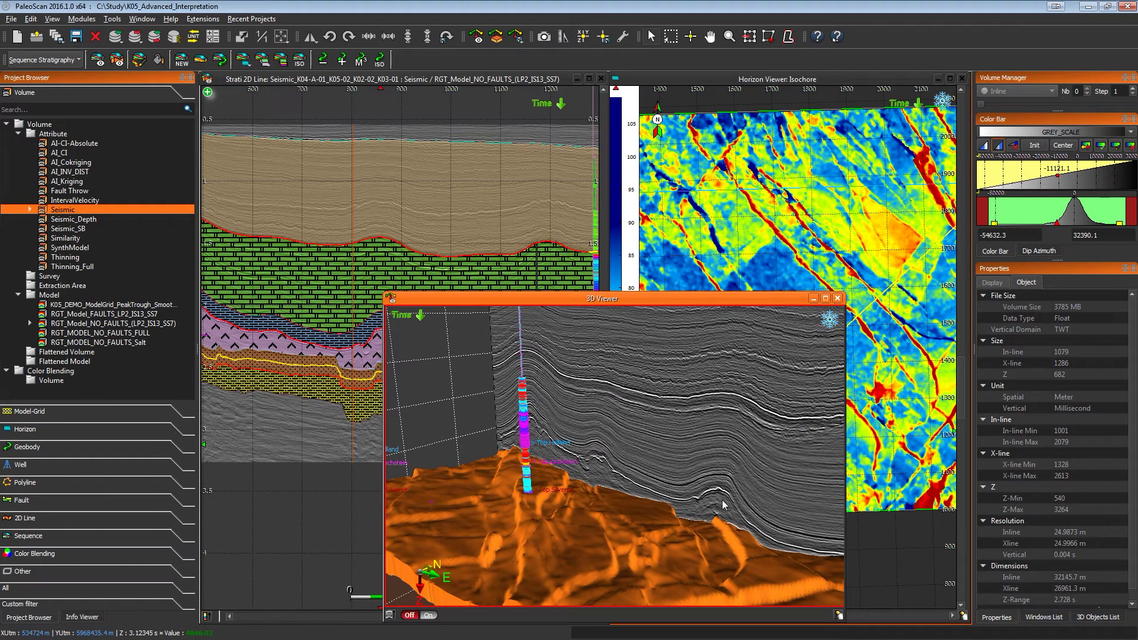
Step: Move the seismic section in the 3D view to inline 1308
{"action": "left_click", "coordinate": [723, 504]}
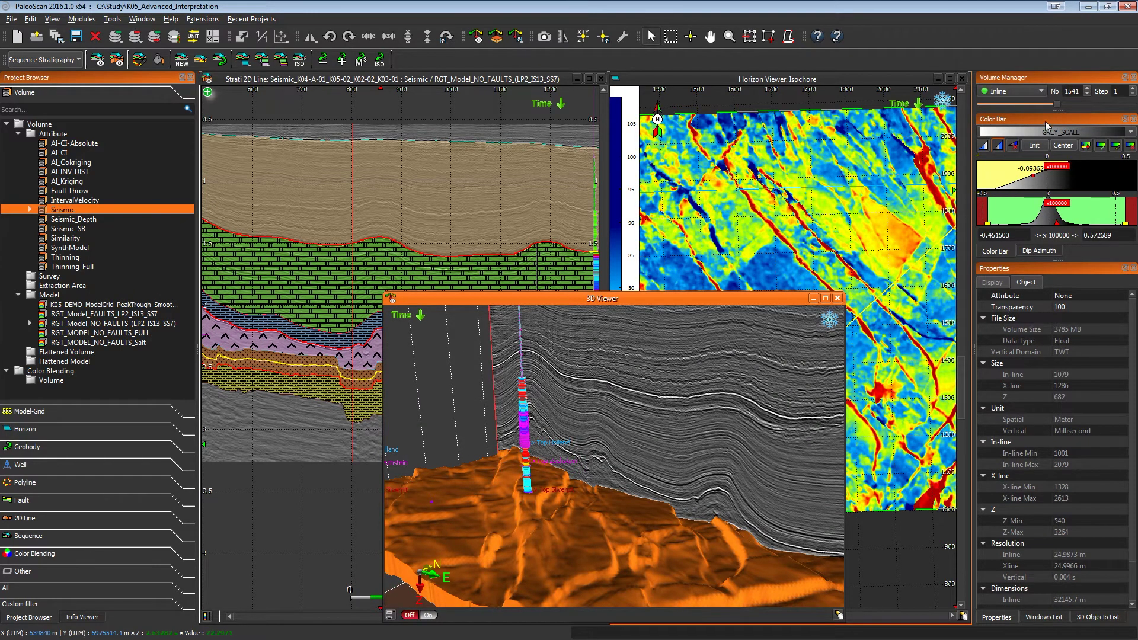
{"action": "left_click_drag", "start_coordinate": [1057, 104], "coordinate": [1029, 98]}
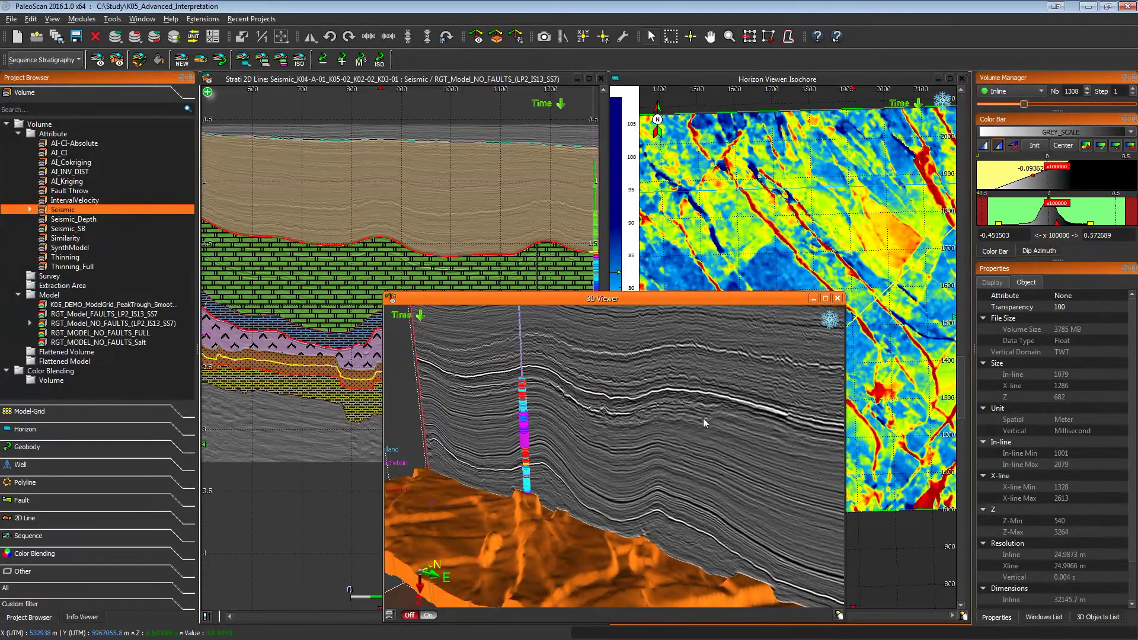
{"action": "scroll", "coordinate": [652, 493], "scroll_direction": "down", "scroll_amount": 3}
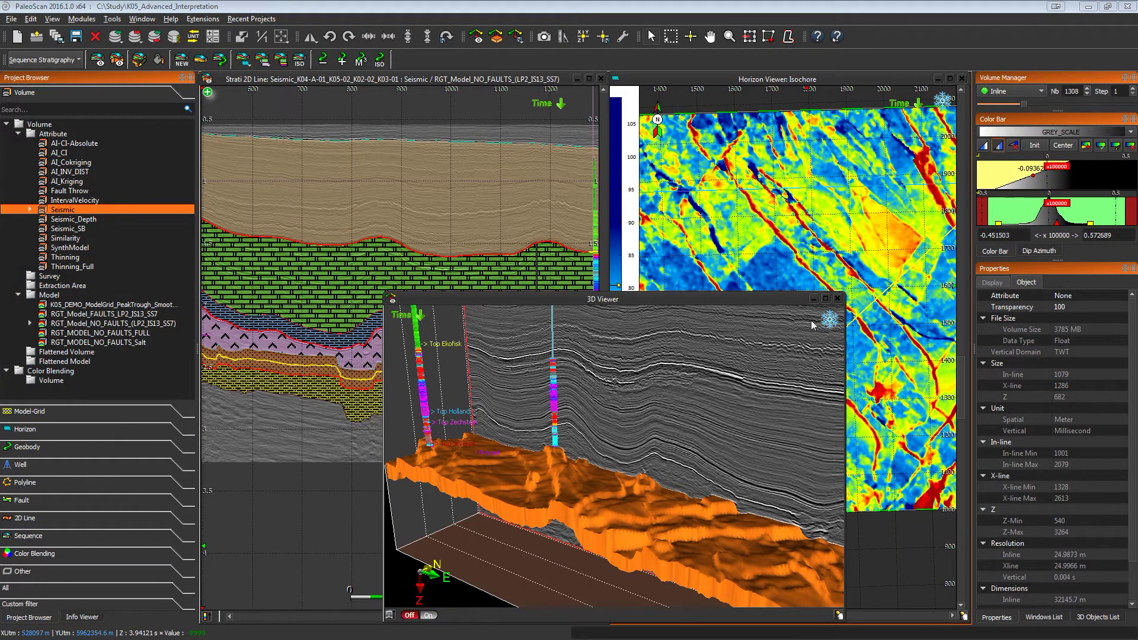
Step: Minimize the 3D viewer and widen the arbitrary line viewer across the workspace
{"action": "left_click", "coordinate": [814, 299]}
{"action": "left_click_drag", "start_coordinate": [610, 278], "coordinate": [961, 285]}
{"action": "left_click_drag", "start_coordinate": [529, 249], "coordinate": [619, 292]}
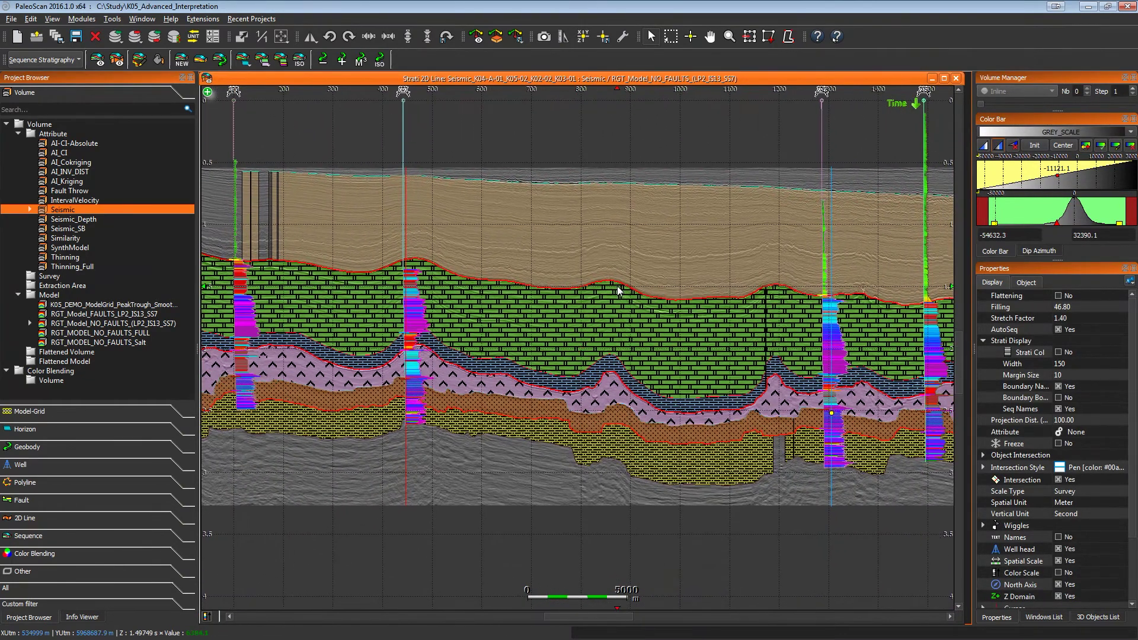
Step: Extract a horizon stack from the sequence boundaries with the Z Value filter and name it Horizon_Stack_from_sequence_Z-Value
{"action": "left_click", "coordinate": [281, 60]}
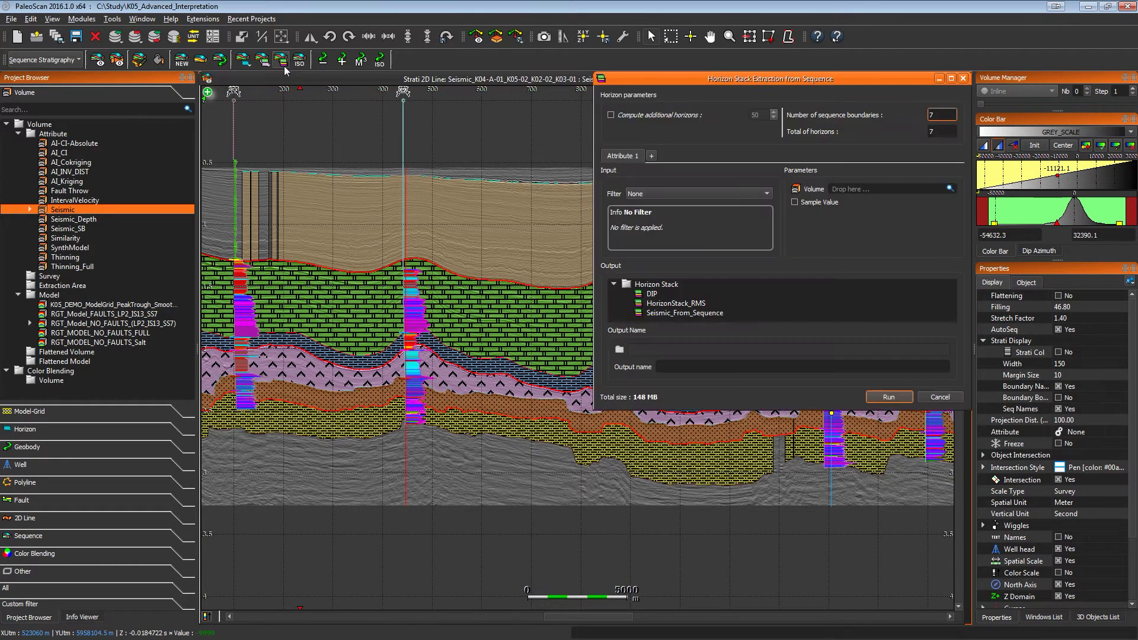
{"action": "left_click_drag", "start_coordinate": [646, 83], "coordinate": [360, 110]}
{"action": "left_click_drag", "start_coordinate": [684, 436], "coordinate": [721, 500]}
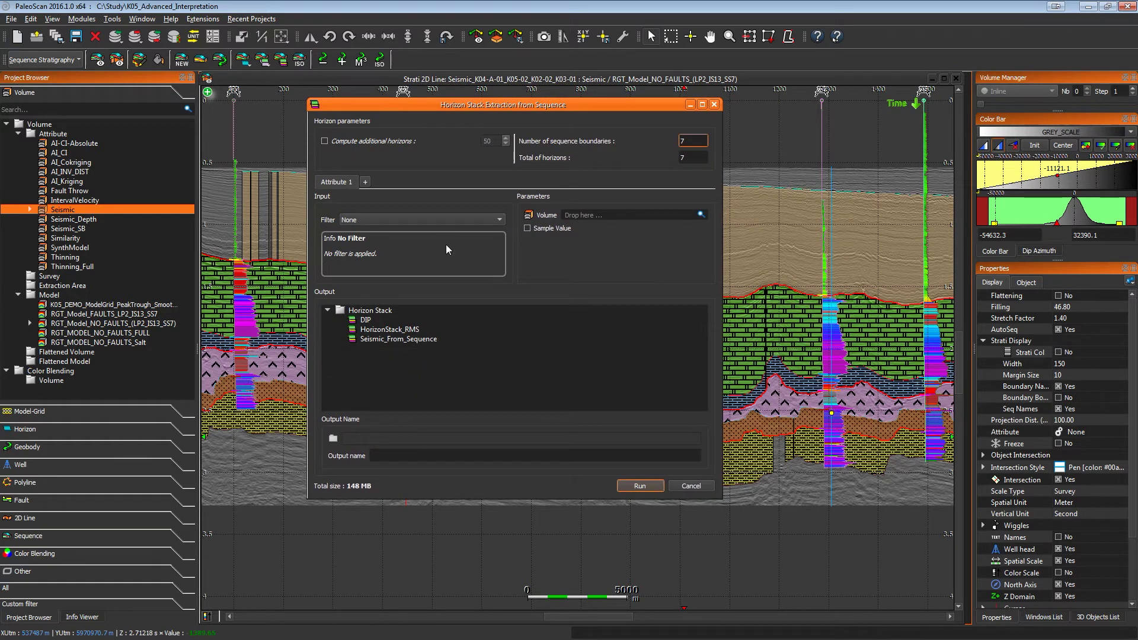
{"action": "left_click", "coordinate": [693, 142]}
{"action": "left_click", "coordinate": [490, 221]}
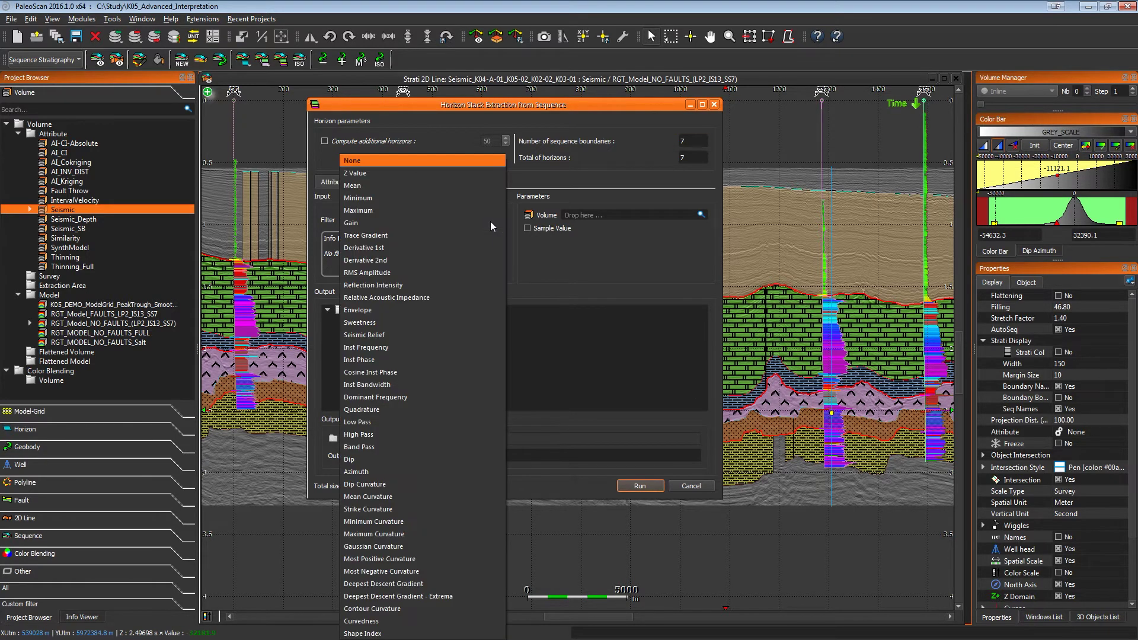
{"action": "left_click", "coordinate": [471, 173]}
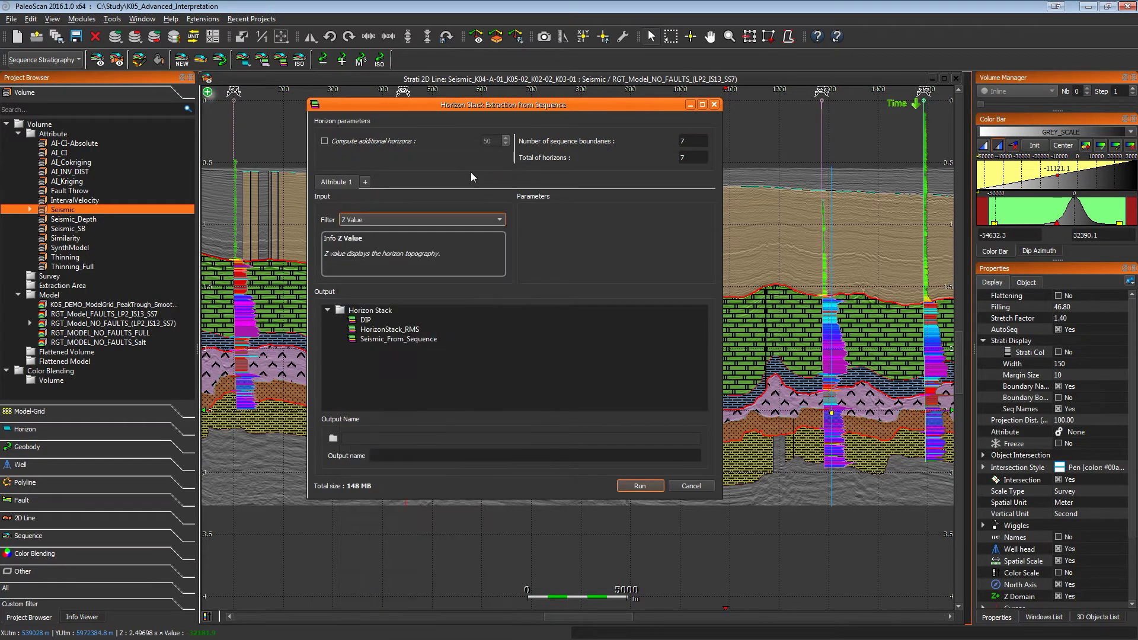
{"action": "left_click", "coordinate": [467, 454]}
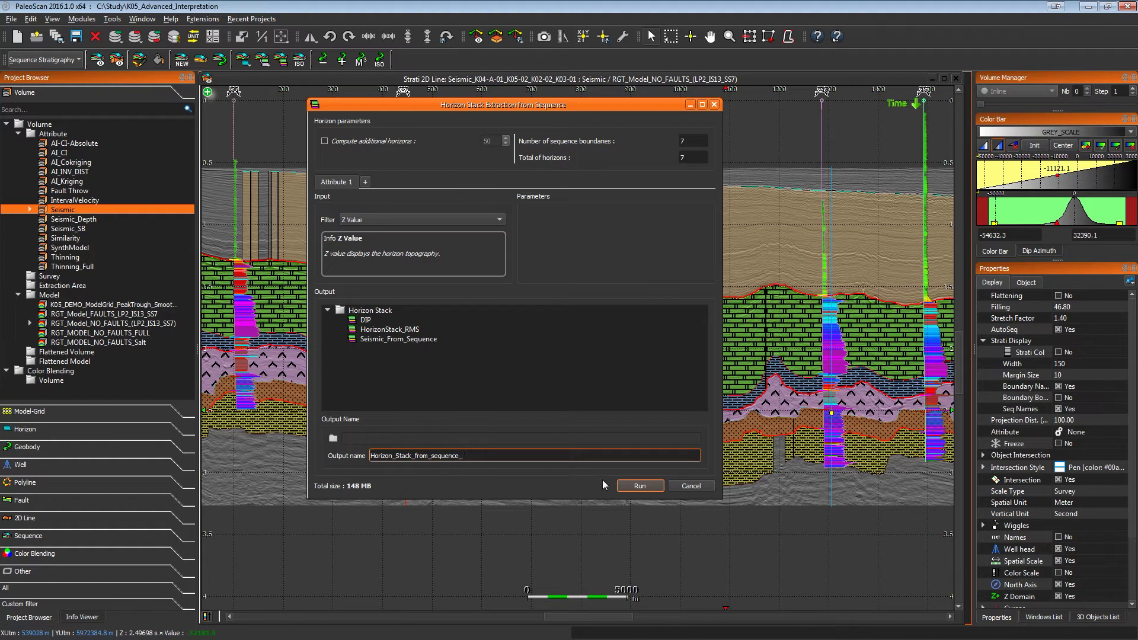
{"action": "type", "text": "-Value"}
{"action": "left_click", "coordinate": [646, 483]}
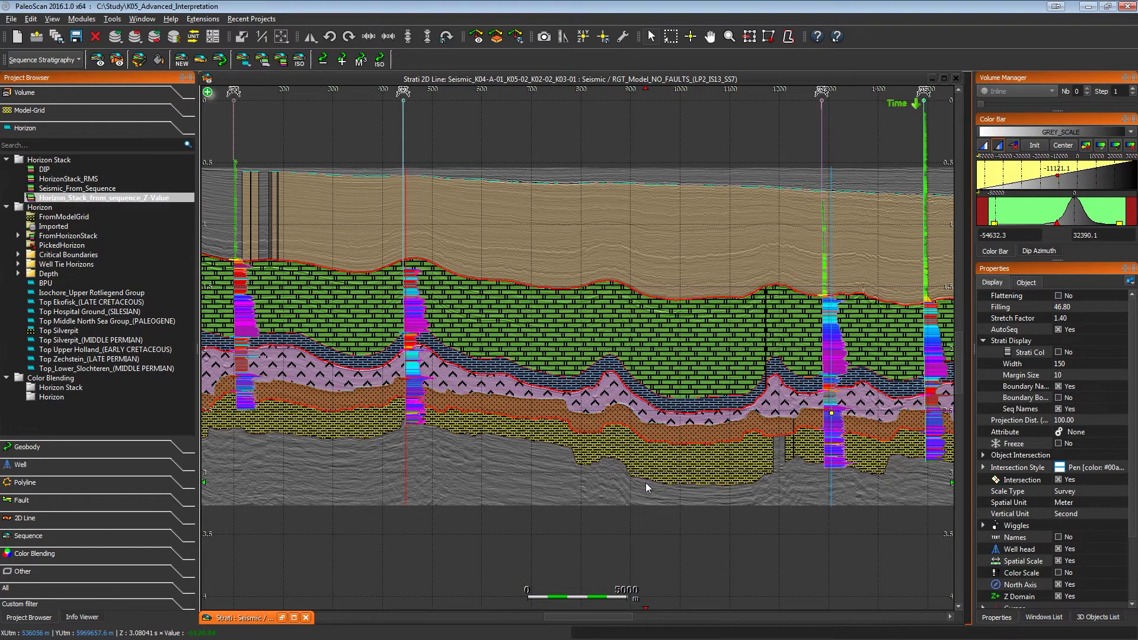
Step: Open Horizon_Stack_from_sequence_Z-Value and step through its horizons from 3 up to 5 and down to 0
{"action": "double_click", "coordinate": [145, 197]}
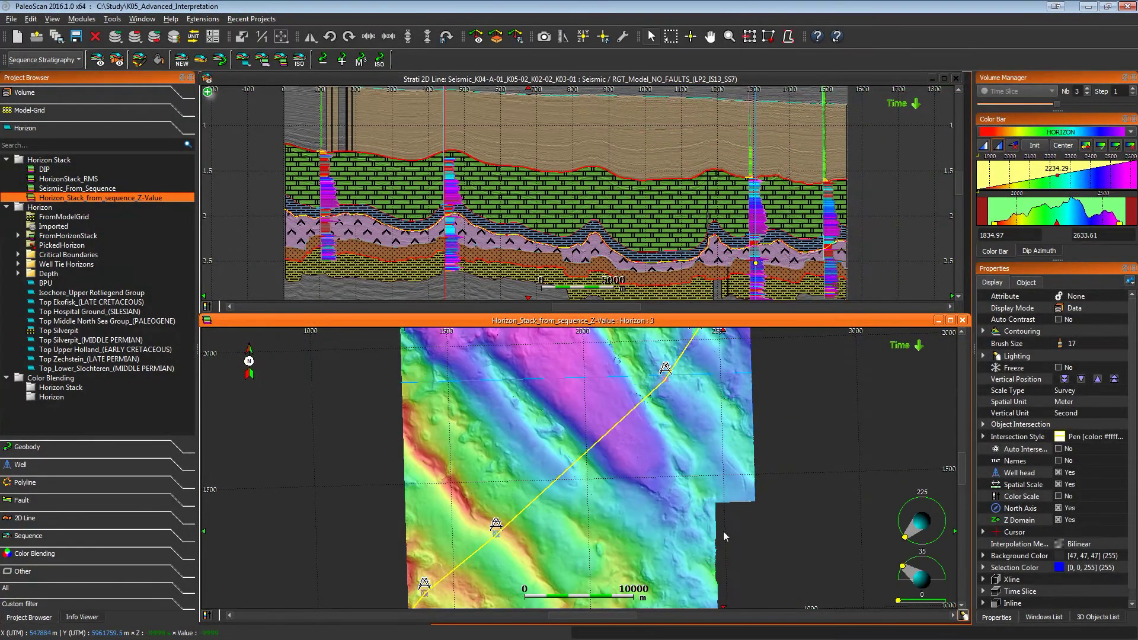
{"action": "key", "text": "Up"}
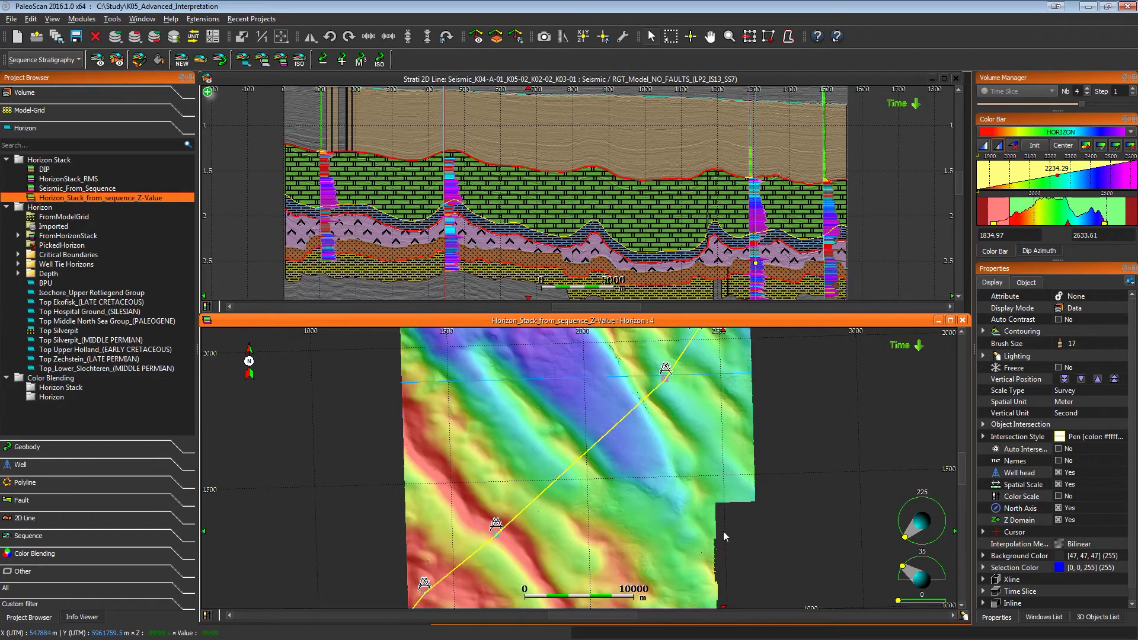
{"action": "key", "text": "Up"}
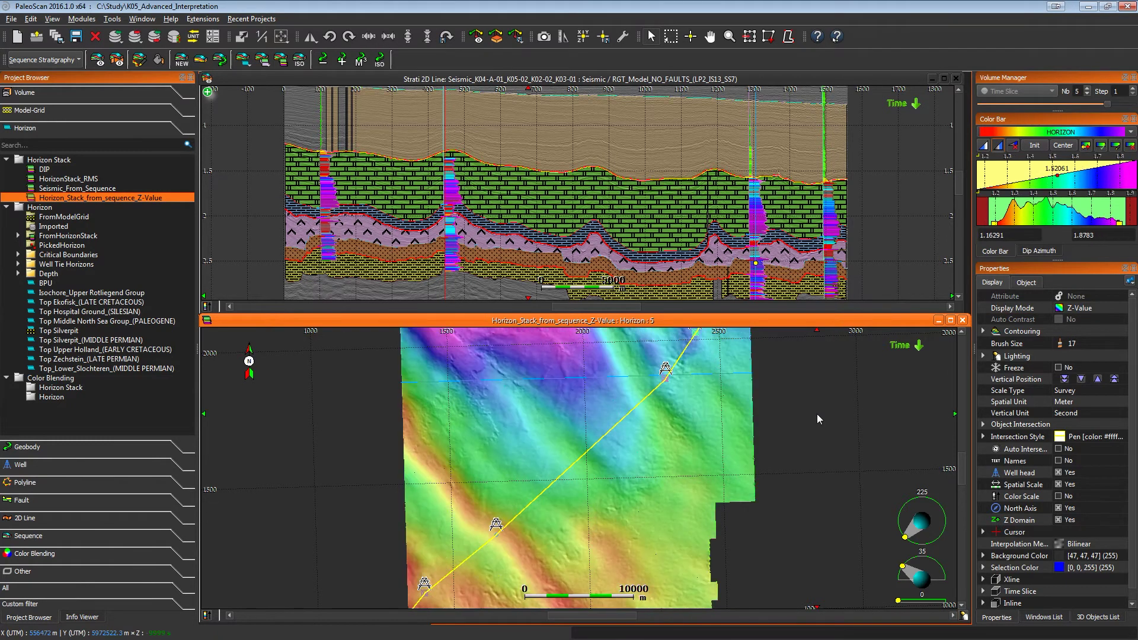
{"action": "key", "text": "Down"}
{"action": "key", "text": "Down"}
{"action": "key", "text": "Down"}
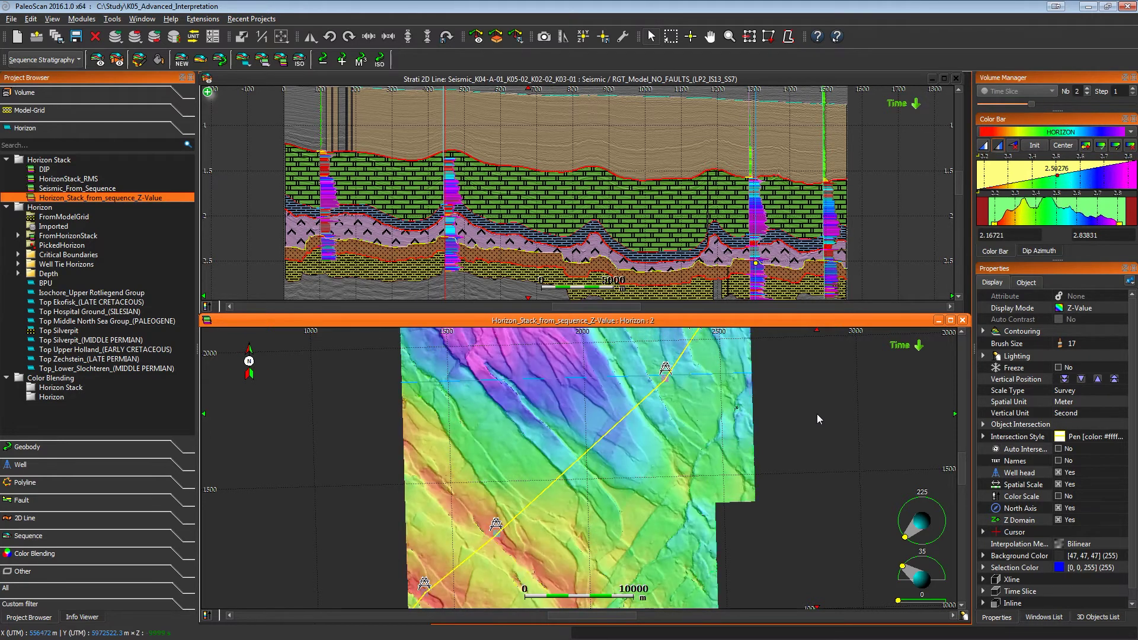
{"action": "key", "text": "Down"}
{"action": "key", "text": "Down"}
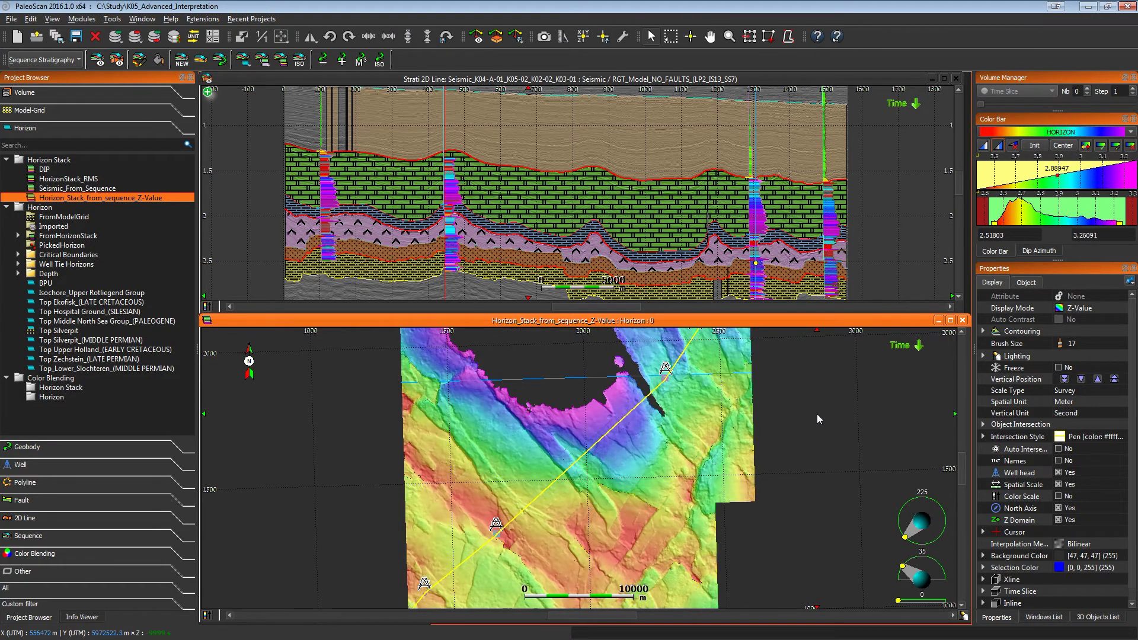
Step: Switch the active toolset from Sequence Stratigraphy to Well/Log
{"action": "left_click", "coordinate": [63, 60]}
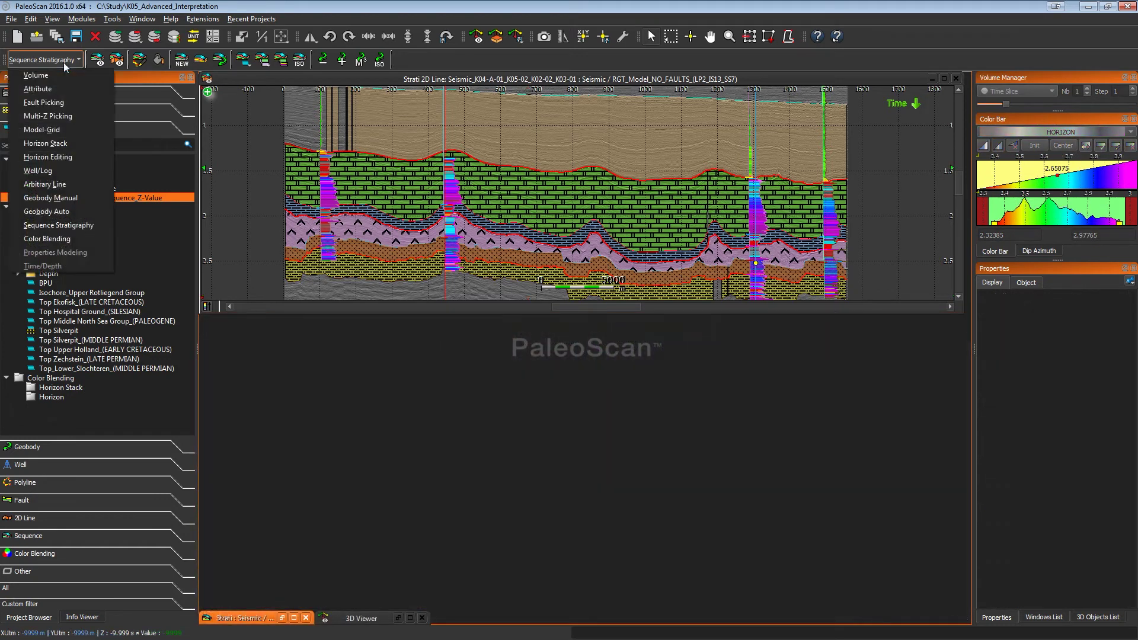
{"action": "left_click", "coordinate": [62, 170]}
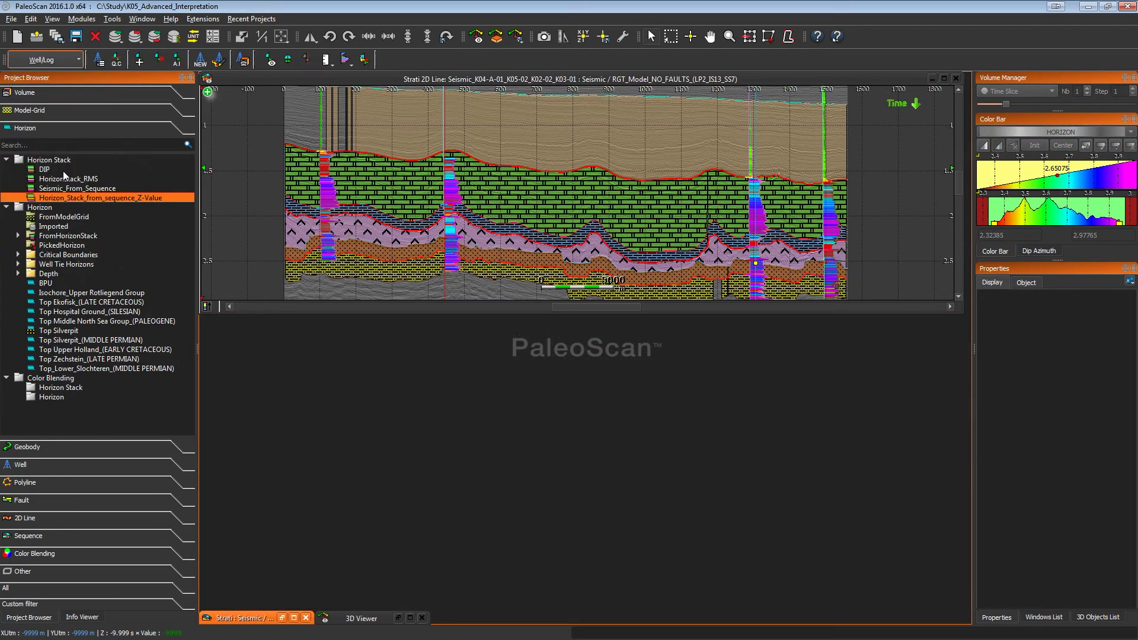
Step: Start a Well QC and select the wells K03-01, K02-02, K04-A-01 and K05-02 Tied
{"action": "left_click", "coordinate": [116, 62]}
{"action": "left_click_drag", "start_coordinate": [318, 320], "coordinate": [352, 198]}
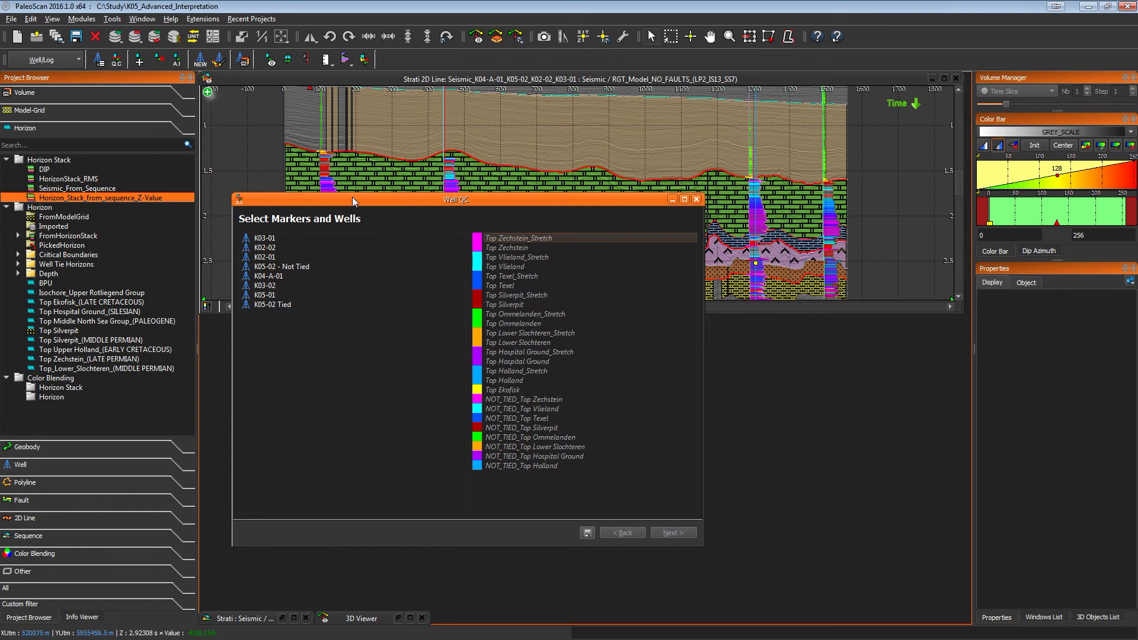
{"action": "left_click", "coordinate": [273, 238]}
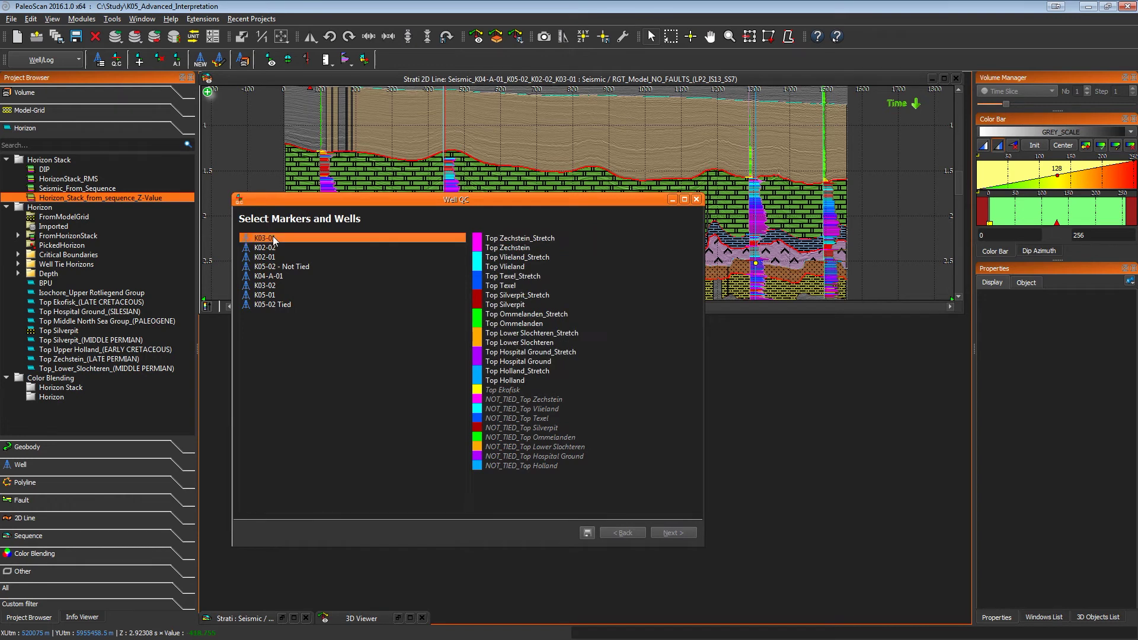
{"action": "left_click", "coordinate": [278, 246], "text": "ctrl"}
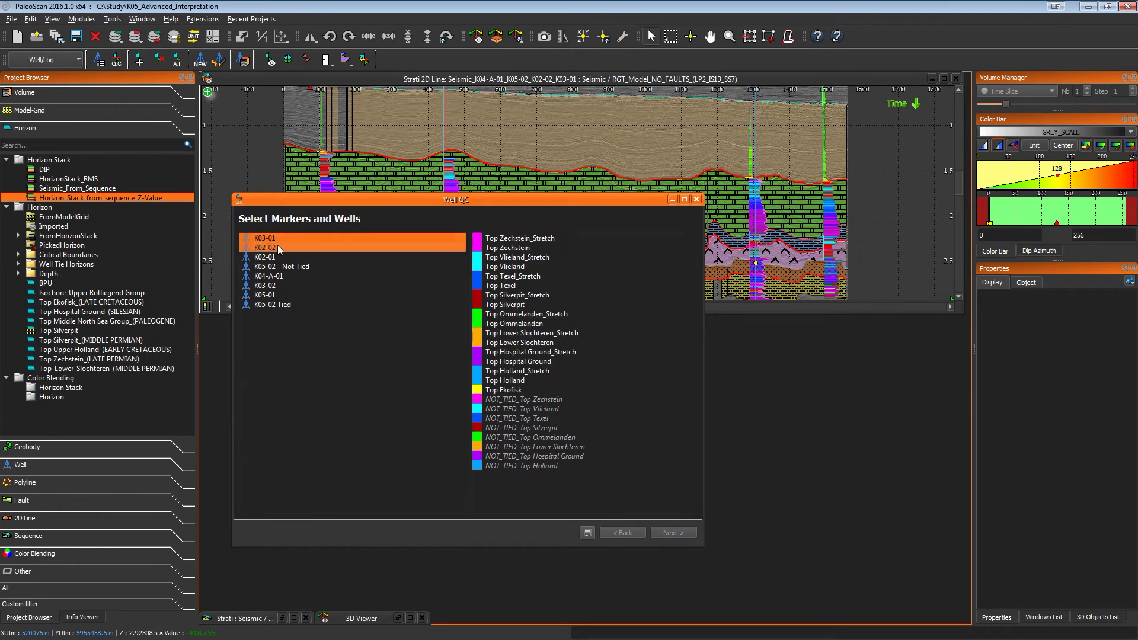
{"action": "left_click", "coordinate": [279, 276], "text": "ctrl"}
{"action": "left_click", "coordinate": [283, 304], "text": "ctrl"}
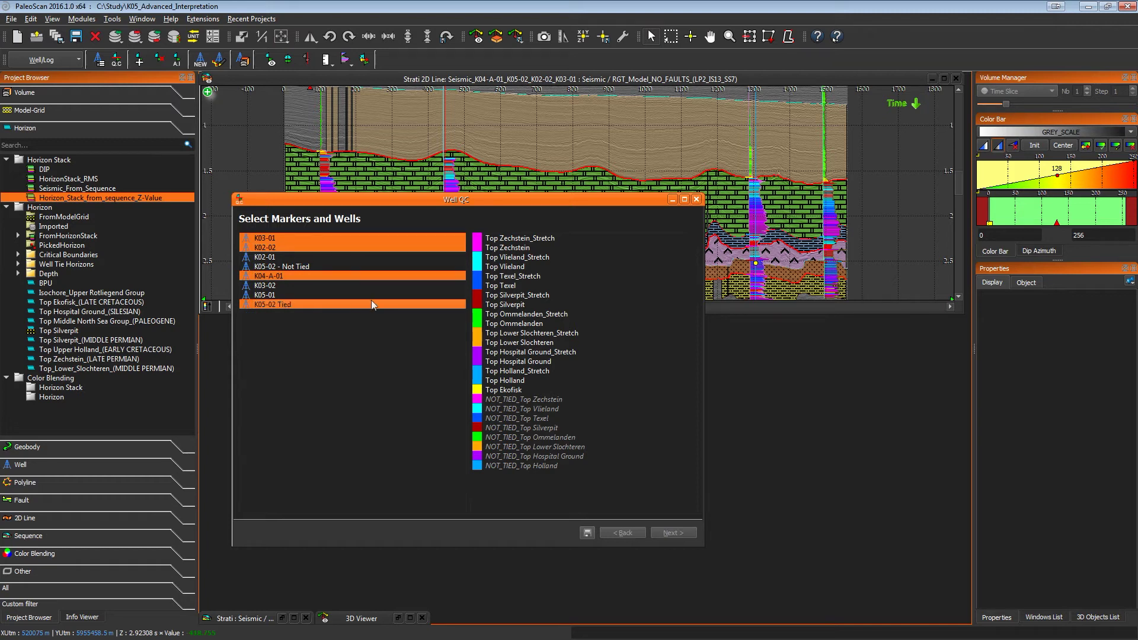
Step: Select the markers Top Zechstein, Top Silverpit, Top Ekofisk, Top Holland and Top Hospital Ground, and continue to the QC table
{"action": "left_click", "coordinate": [519, 249]}
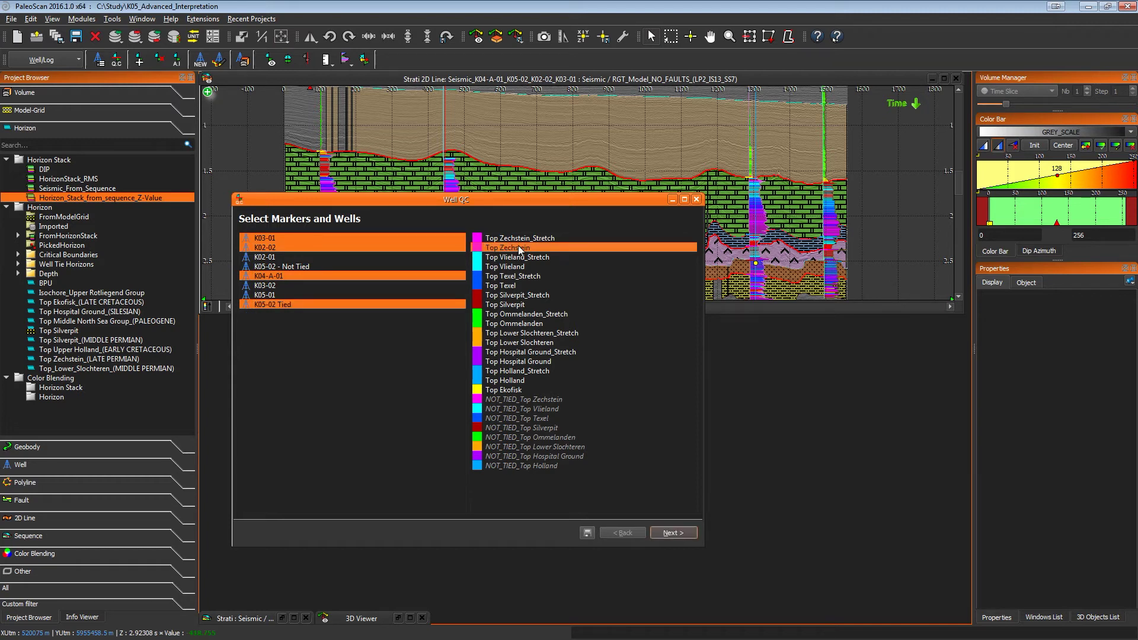
{"action": "left_click", "coordinate": [518, 306], "text": "ctrl"}
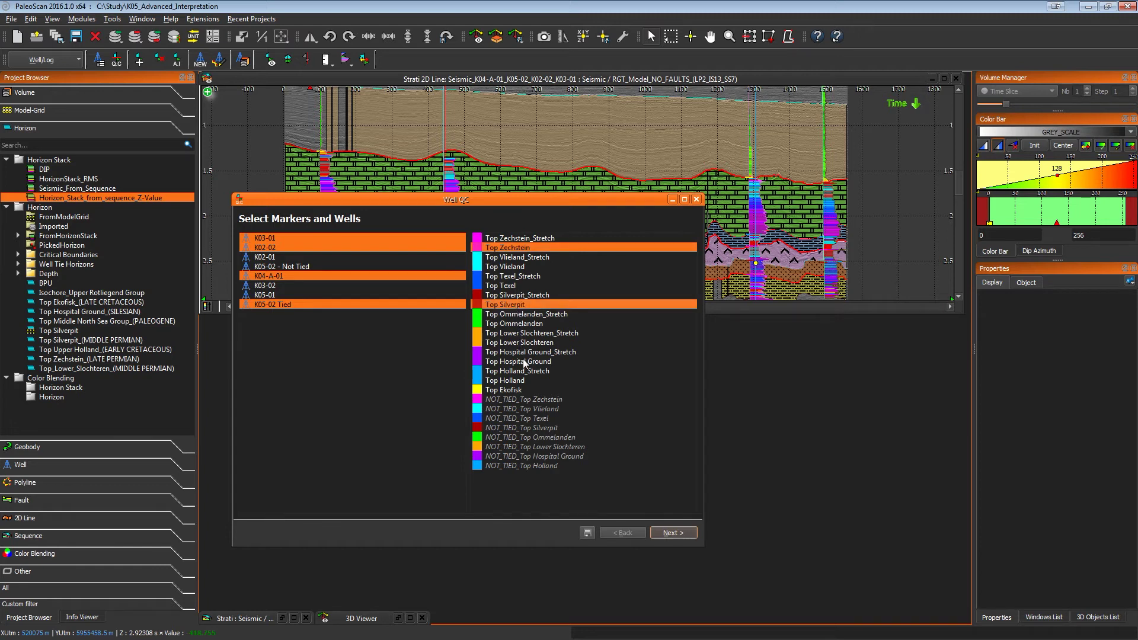
{"action": "left_click", "coordinate": [518, 391], "text": "ctrl"}
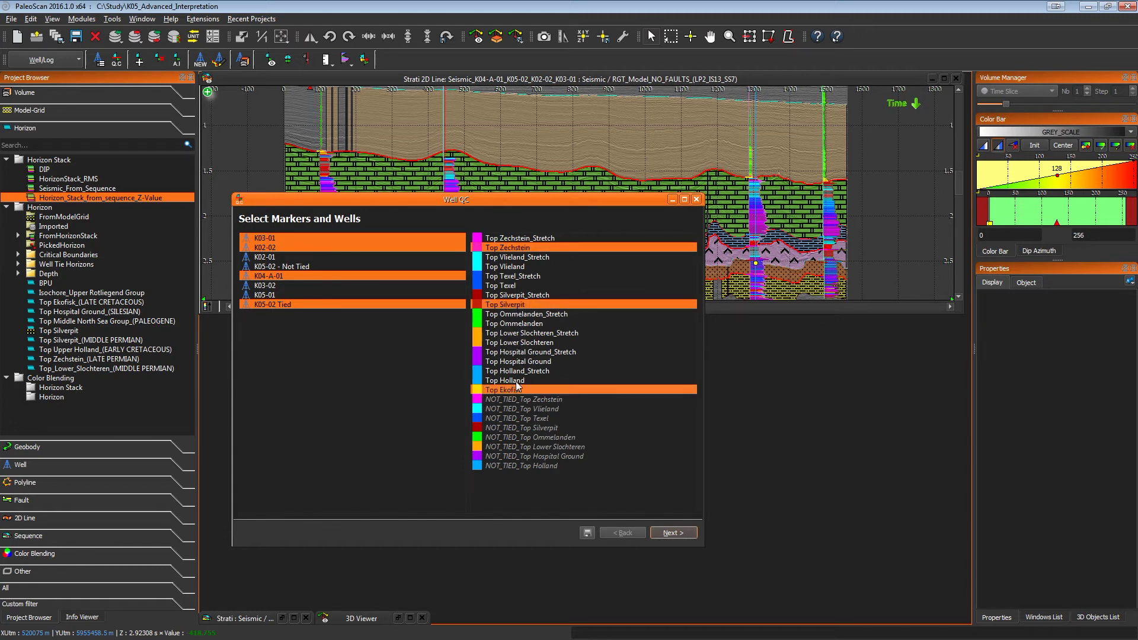
{"action": "left_click", "coordinate": [517, 381], "text": "ctrl"}
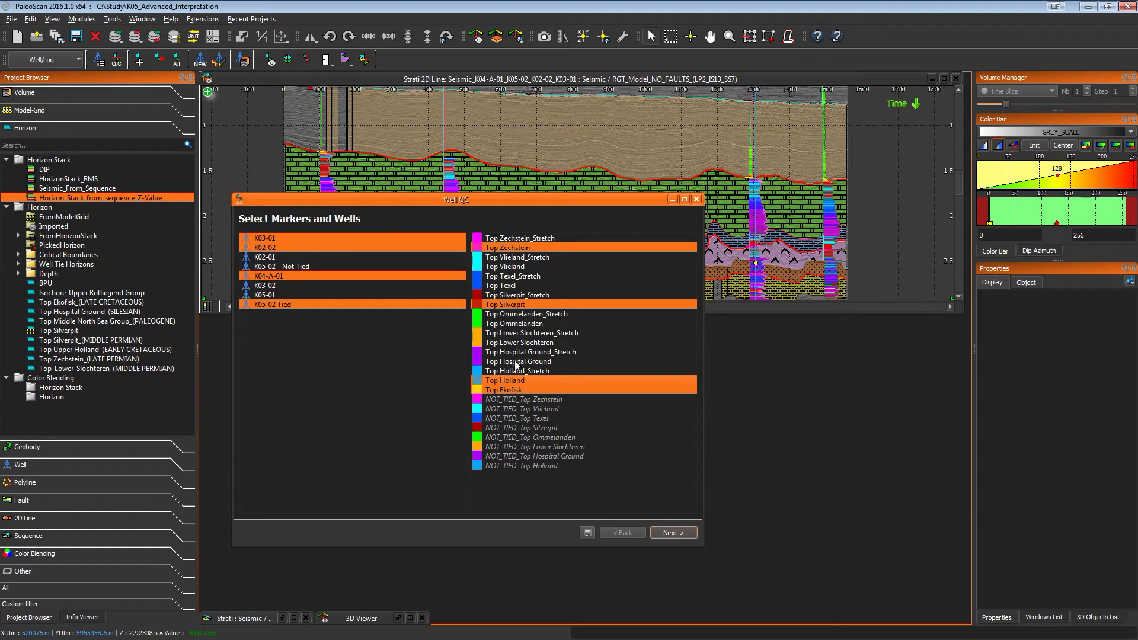
{"action": "left_click", "coordinate": [517, 362], "text": "ctrl"}
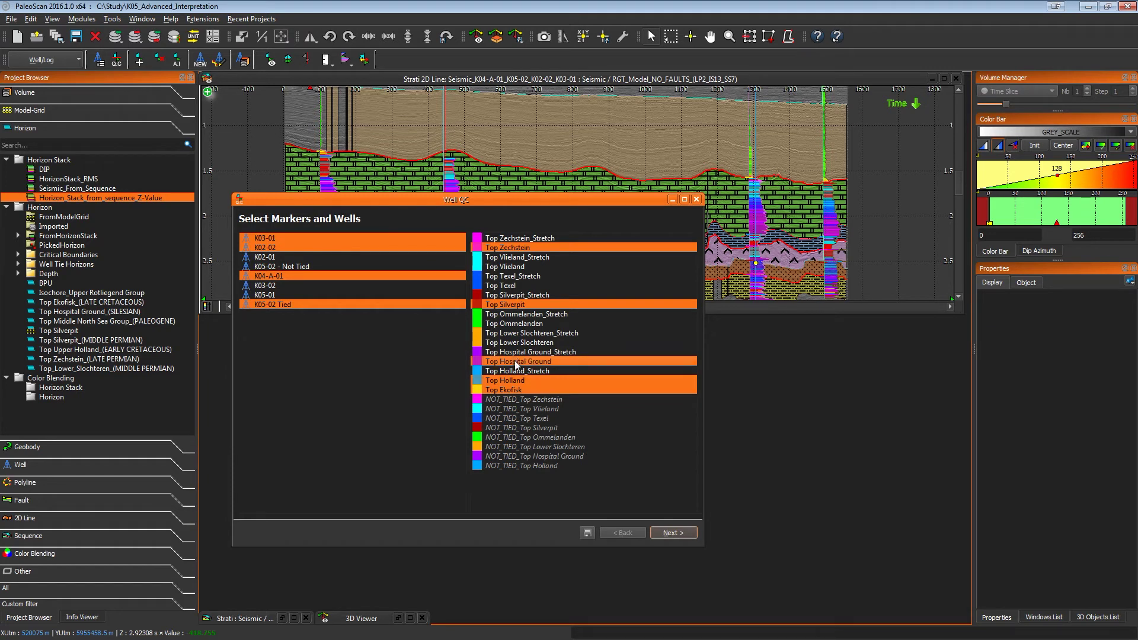
{"action": "left_click", "coordinate": [670, 534]}
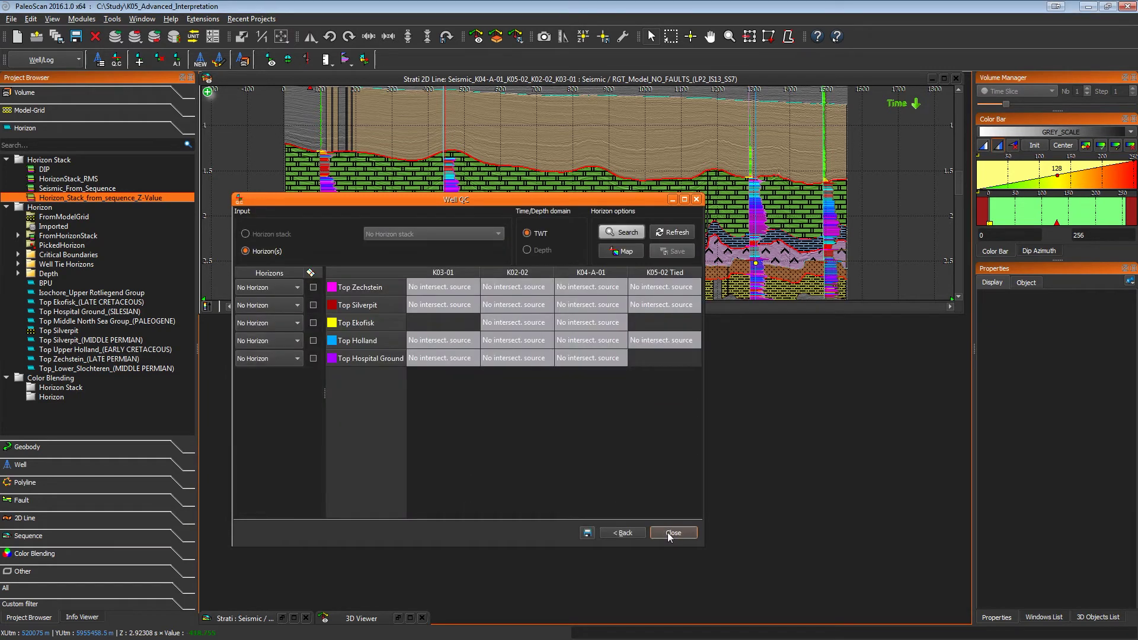
Step: Fit the Well QC window below the section and search Horizon_Stack_from_sequence_Z-Value in TWT for horizons matching the markers
{"action": "left_click_drag", "start_coordinate": [447, 202], "coordinate": [414, 280]}
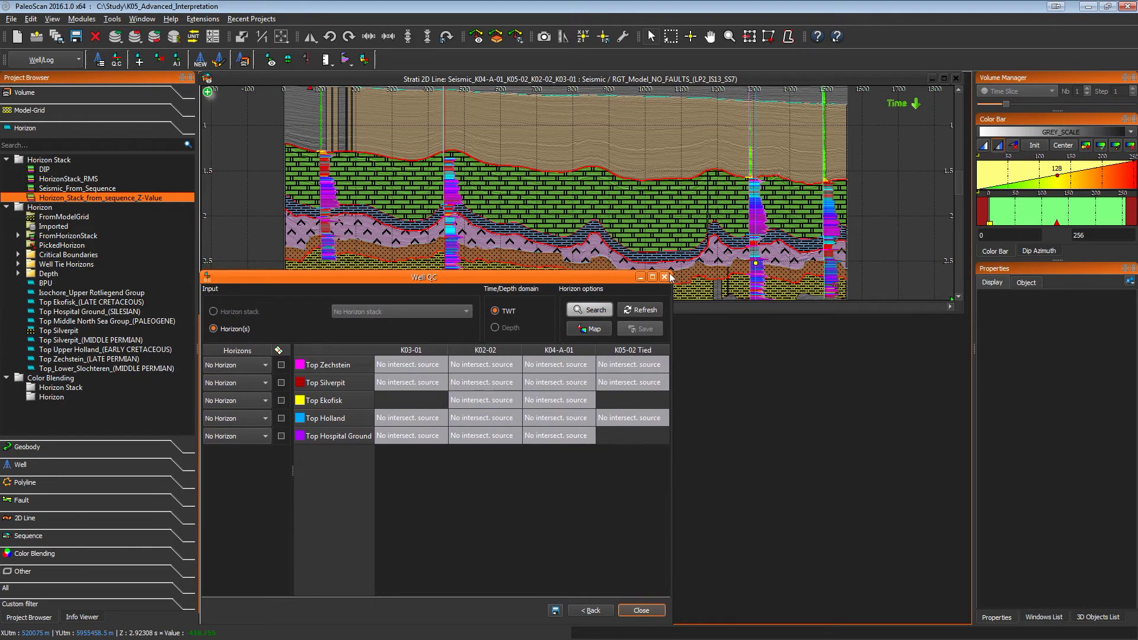
{"action": "left_click_drag", "start_coordinate": [670, 277], "coordinate": [968, 316]}
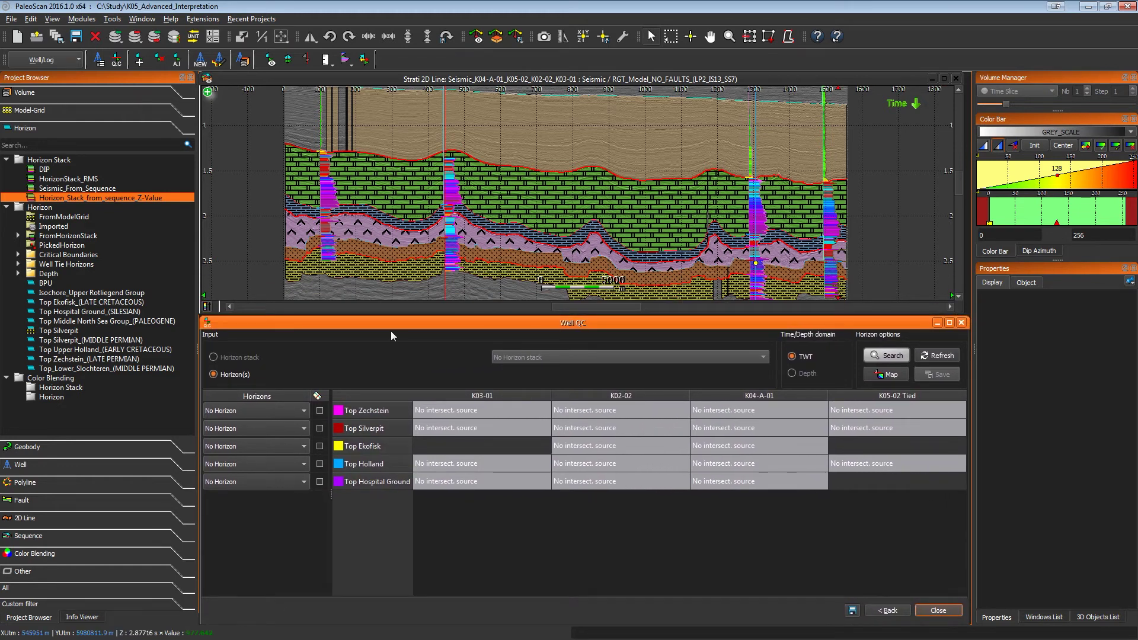
{"action": "left_click", "coordinate": [243, 358]}
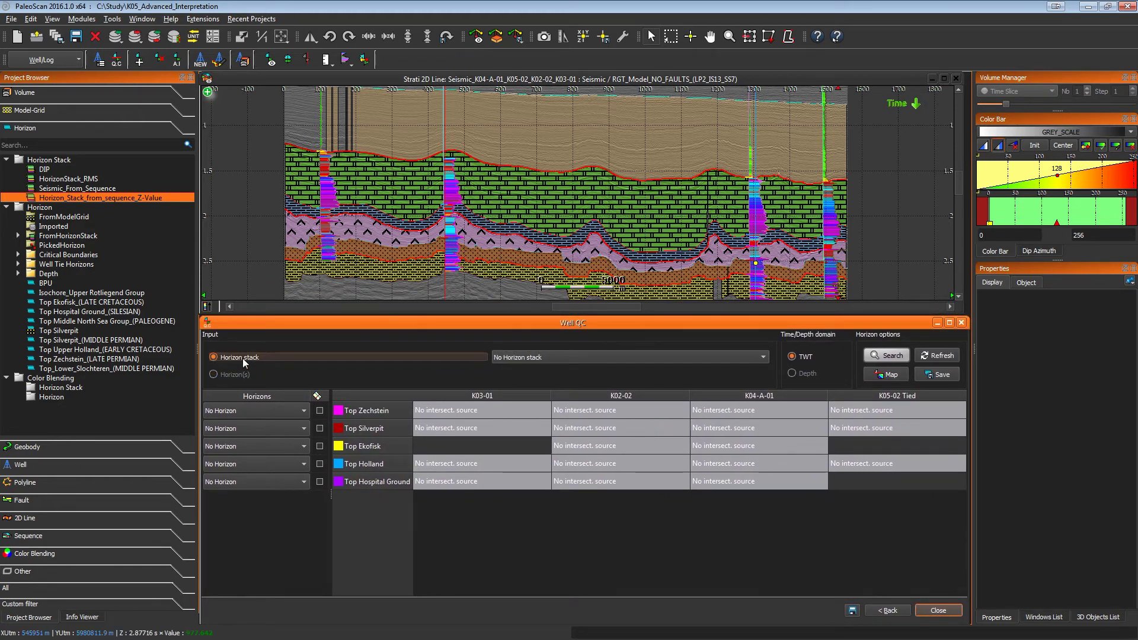
{"action": "left_click", "coordinate": [543, 357]}
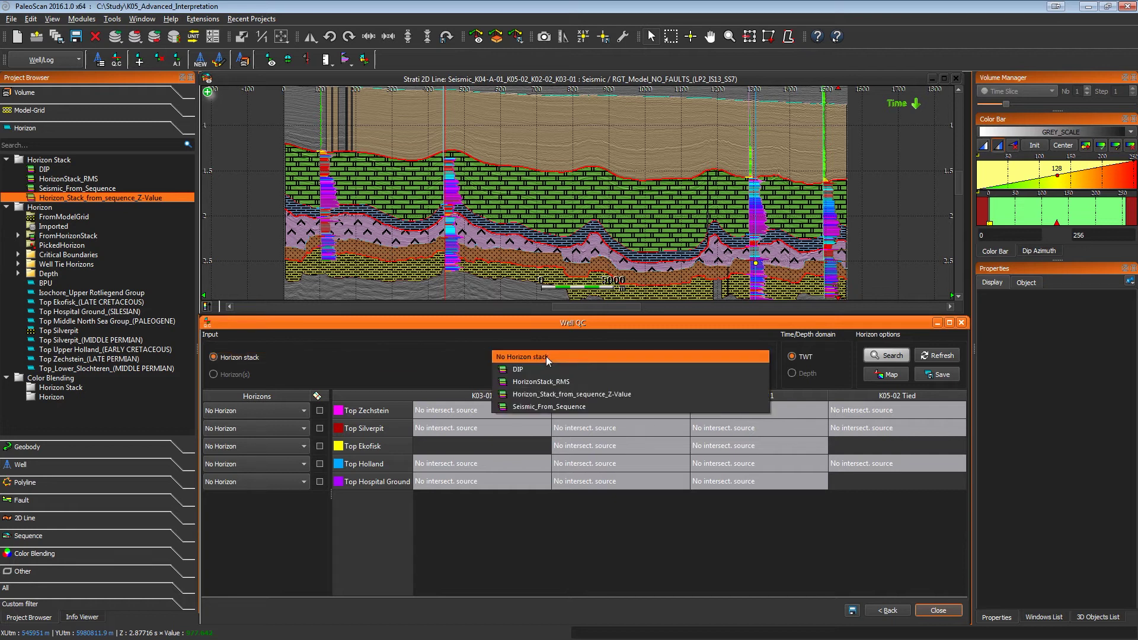
{"action": "left_click", "coordinate": [566, 395]}
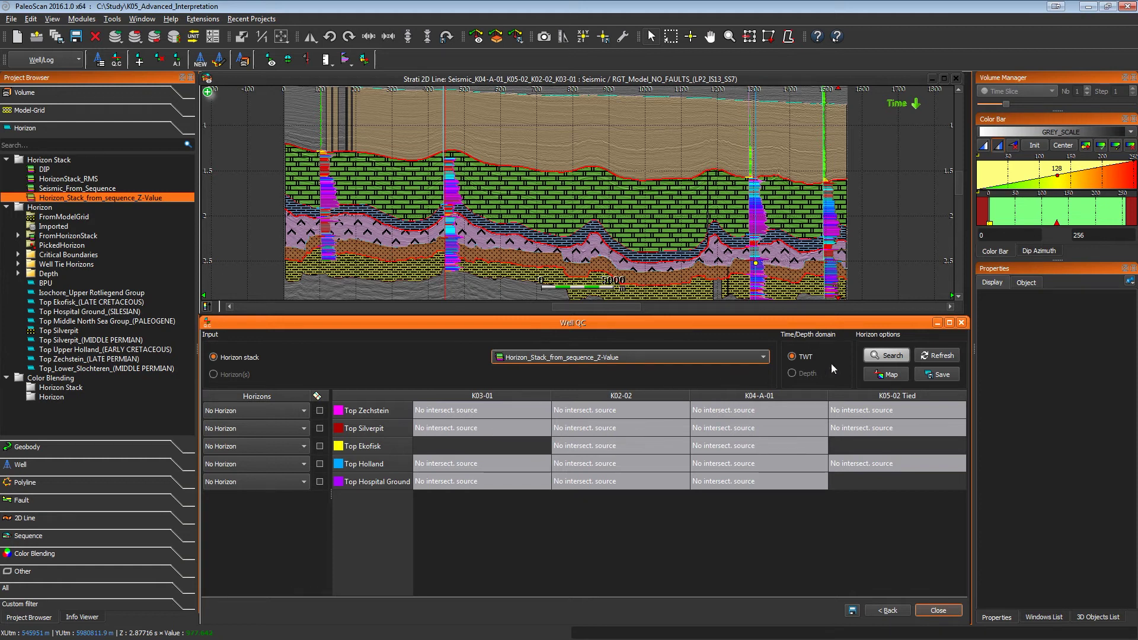
{"action": "left_click", "coordinate": [887, 355]}
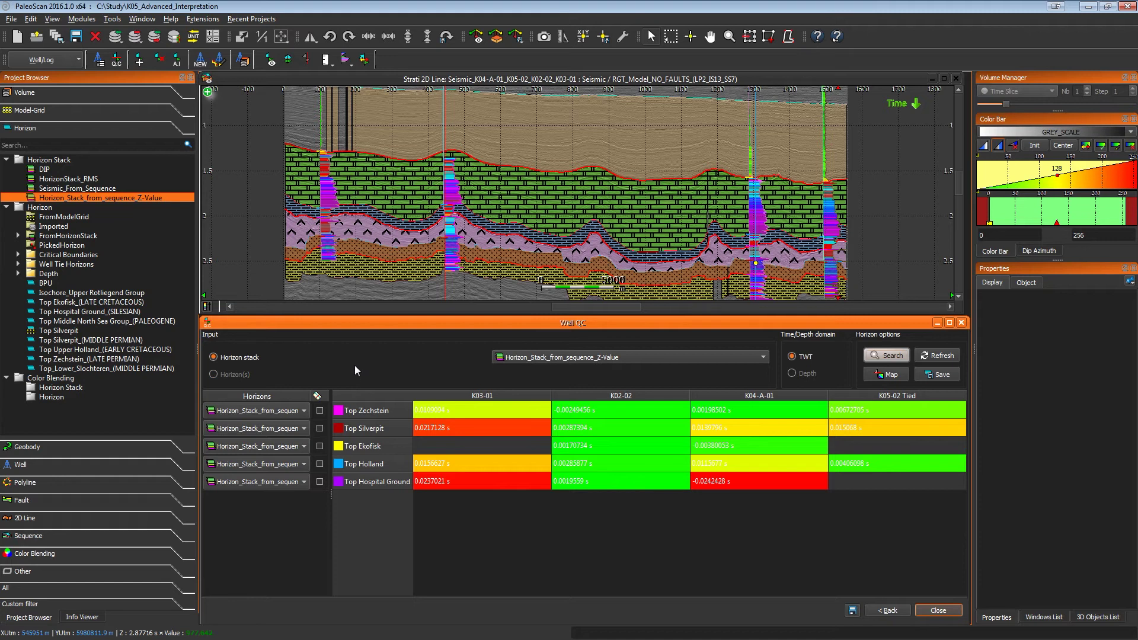
Step: Hide the strati object in the arbitrary line viewer and display all the matched stack horizons on the seismic section
{"action": "left_click", "coordinate": [208, 95]}
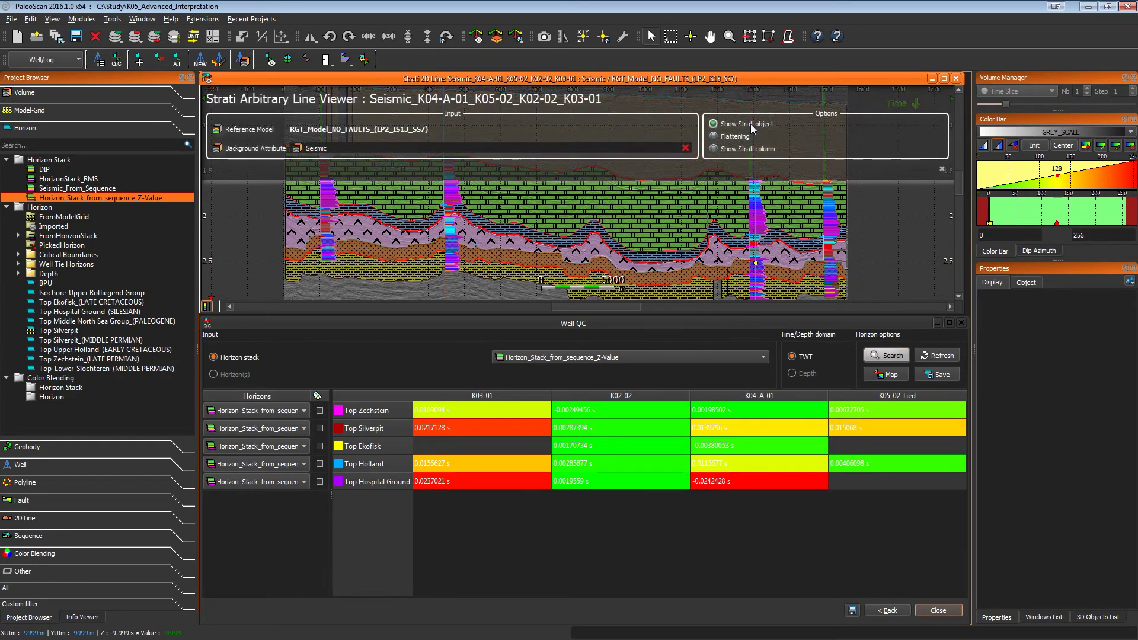
{"action": "left_click", "coordinate": [751, 123]}
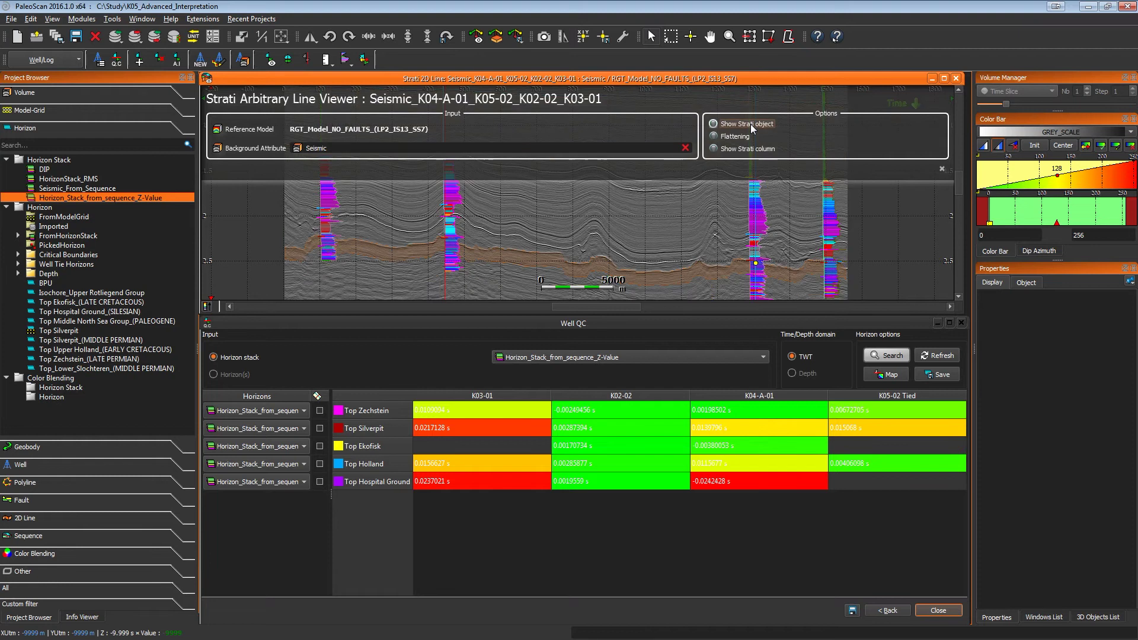
{"action": "left_click", "coordinate": [941, 167]}
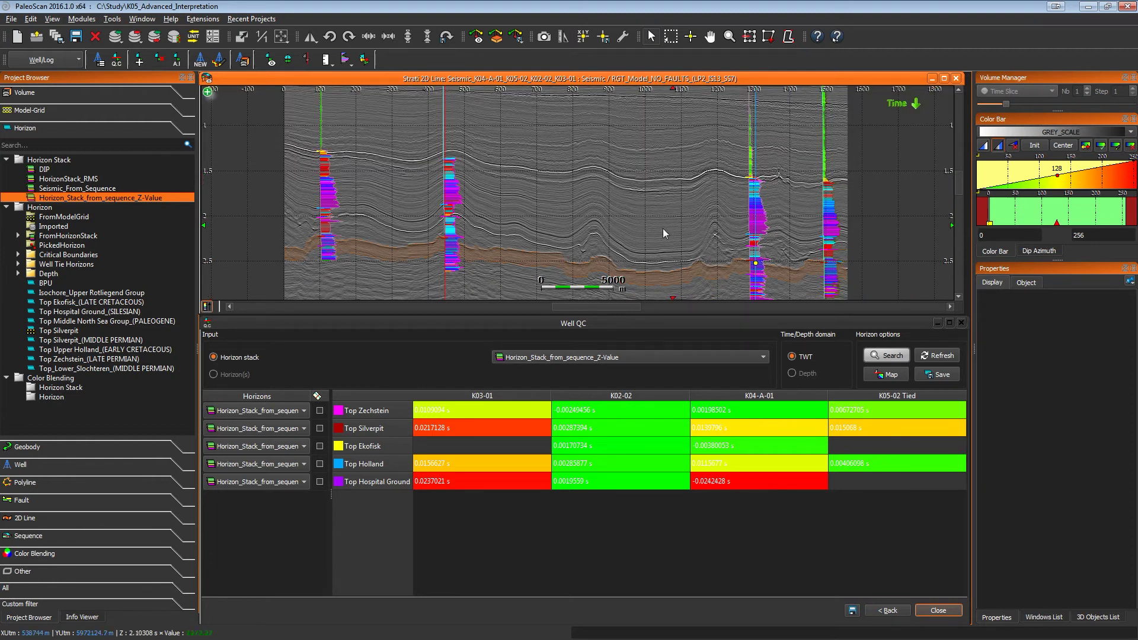
{"action": "left_click", "coordinate": [319, 397]}
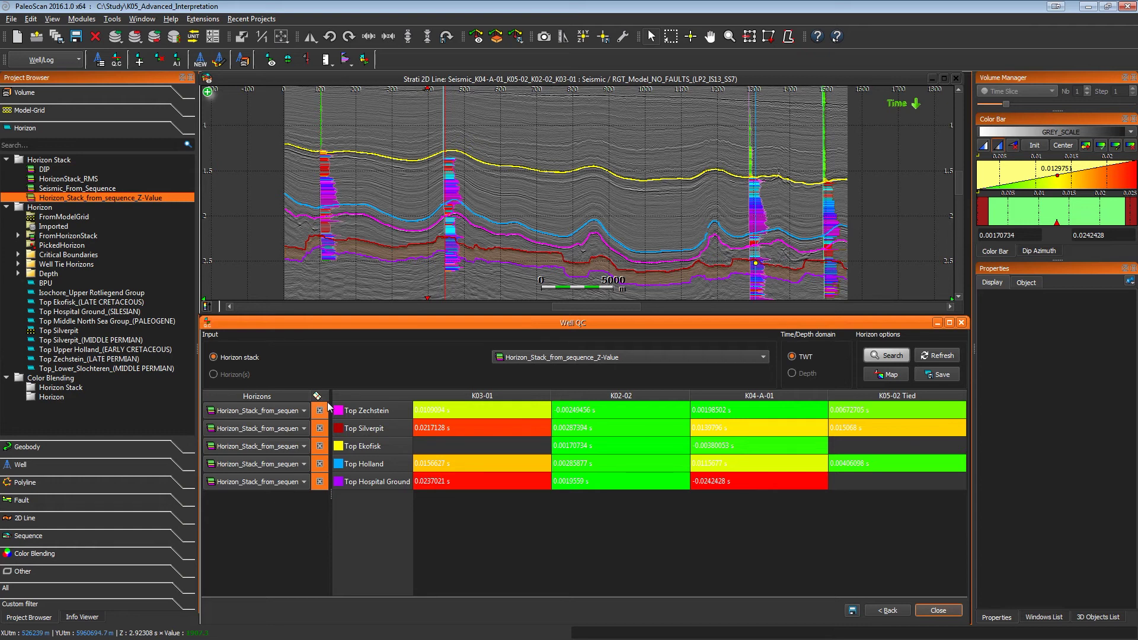
Step: Center the section on Top Zechstein at well K02-02 and show the object names in the viewer
{"action": "left_click", "coordinate": [599, 411]}
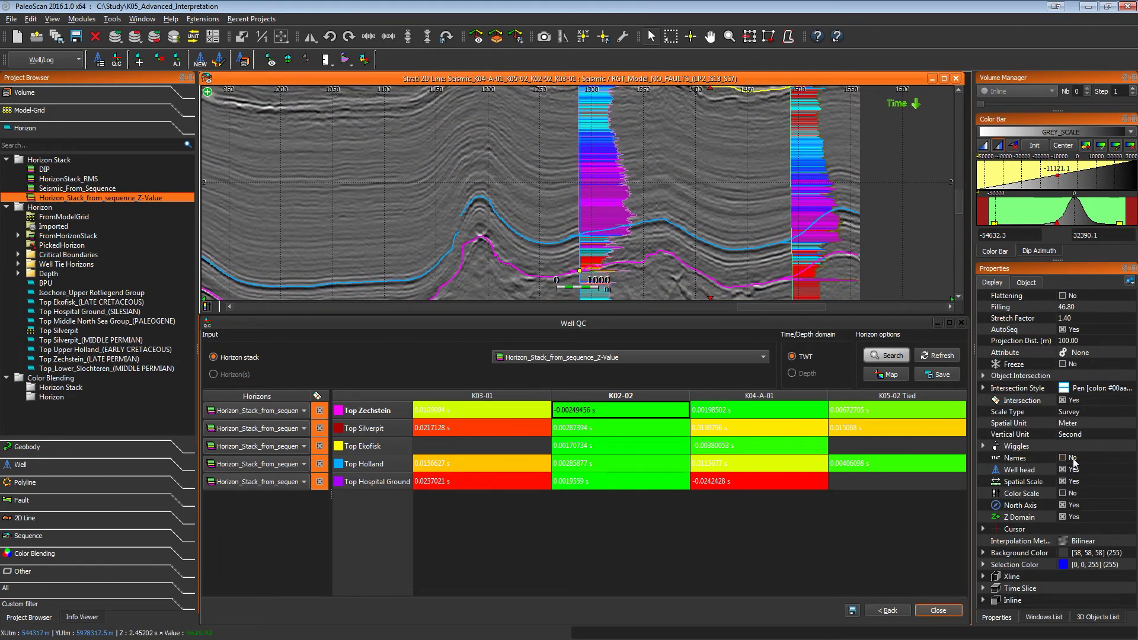
{"action": "left_click", "coordinate": [1064, 458]}
{"action": "scroll", "coordinate": [633, 238], "scroll_direction": "up", "scroll_amount": 3}
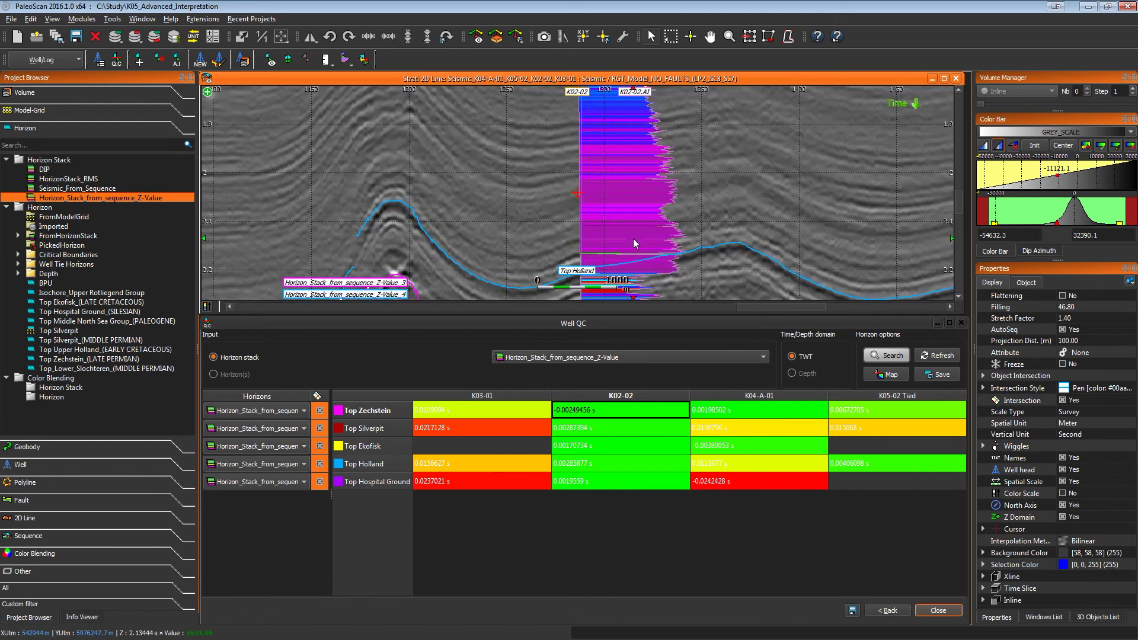
{"action": "left_click_drag", "start_coordinate": [641, 199], "coordinate": [641, 172]}
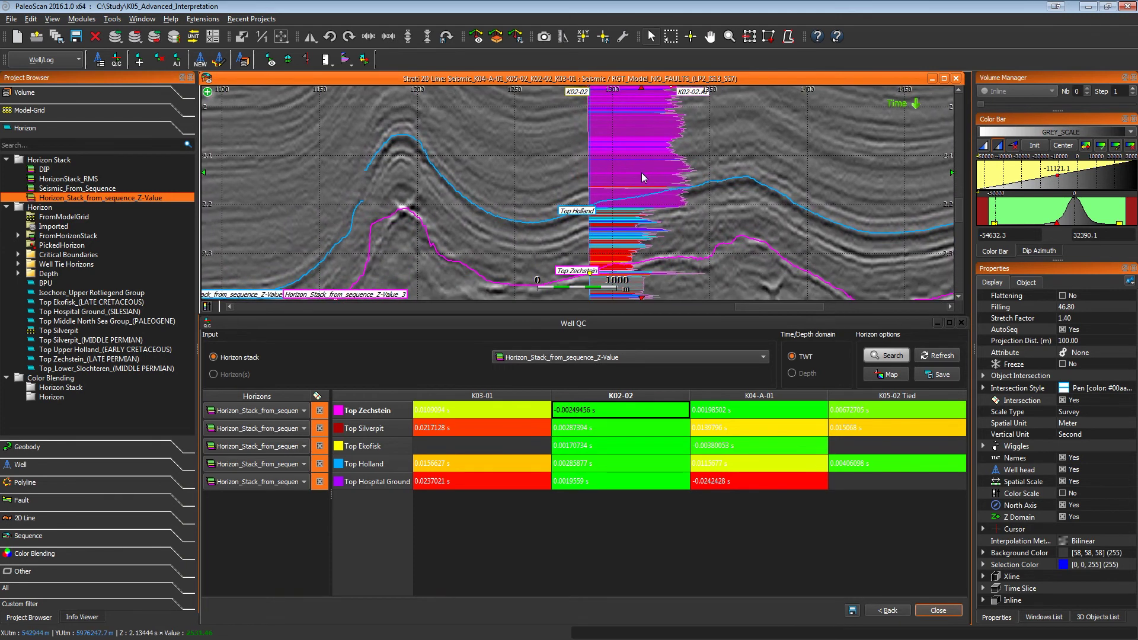
Step: Check the horizon ties at well K02-02 for Top Zechstein, Top Silverpit, Top Ekofisk, Top Holland and Top Hospital Ground
{"action": "left_click", "coordinate": [596, 409]}
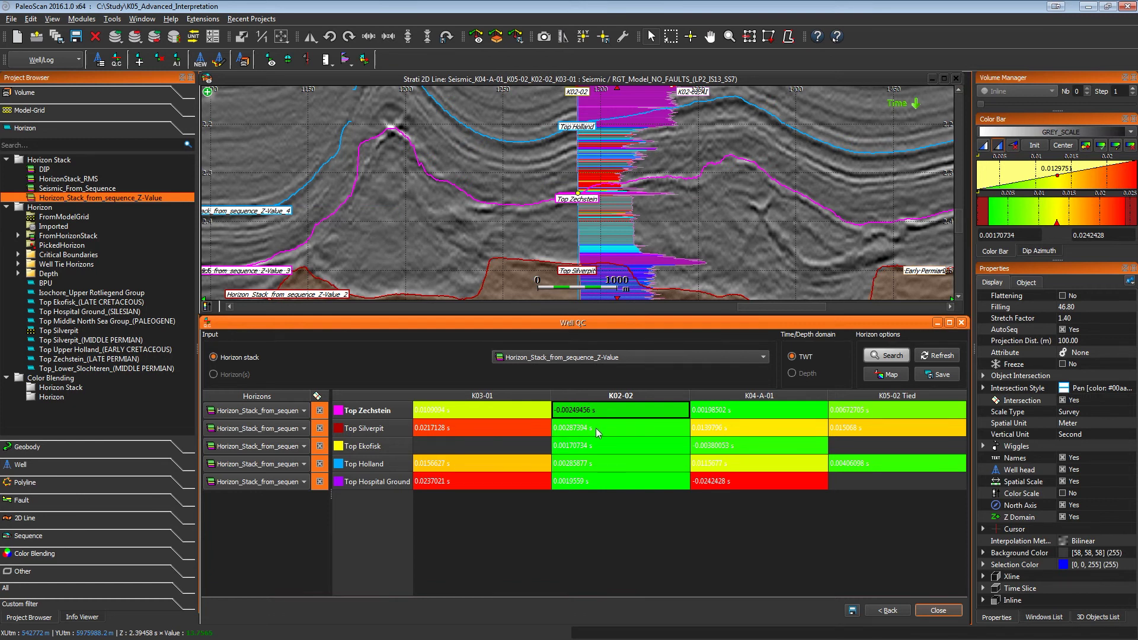
{"action": "left_click", "coordinate": [596, 428]}
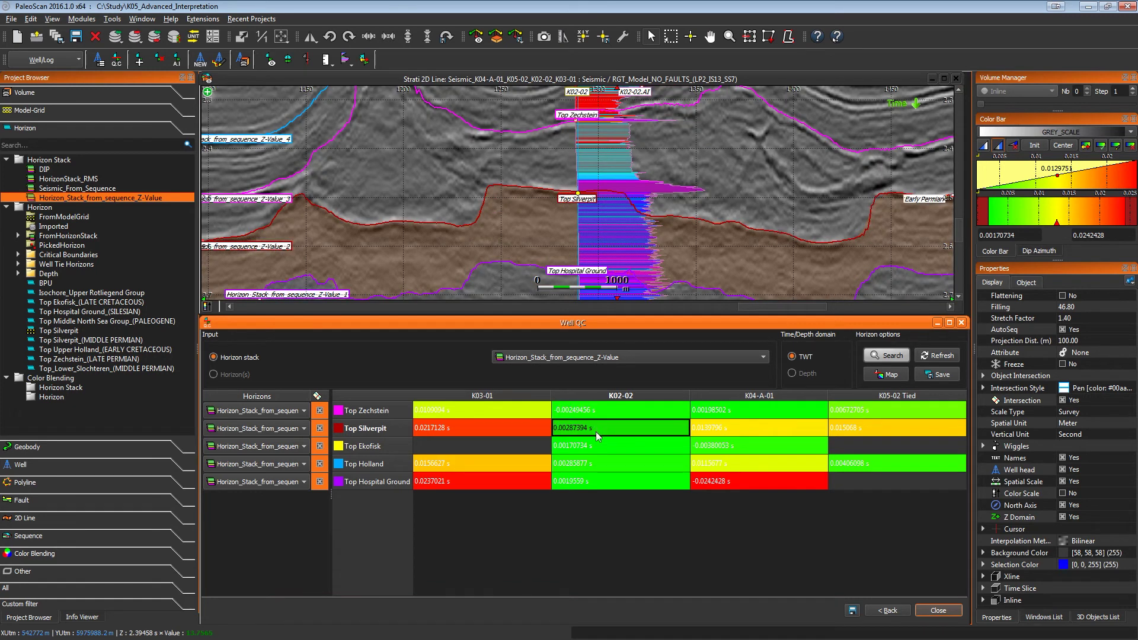
{"action": "left_click", "coordinate": [595, 442]}
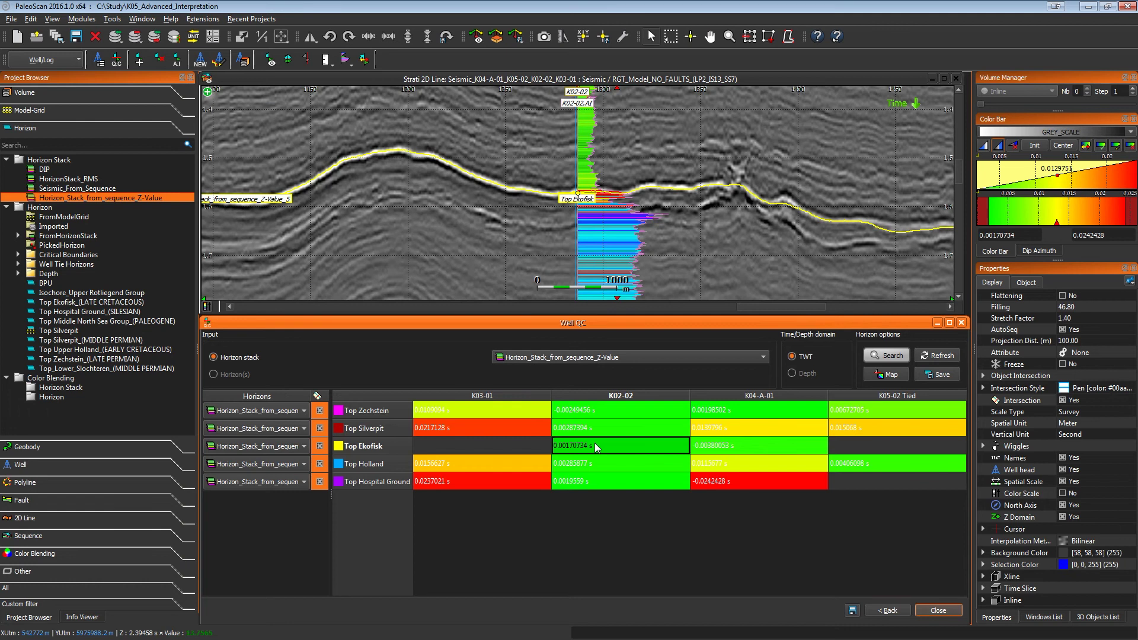
{"action": "left_click", "coordinate": [592, 460]}
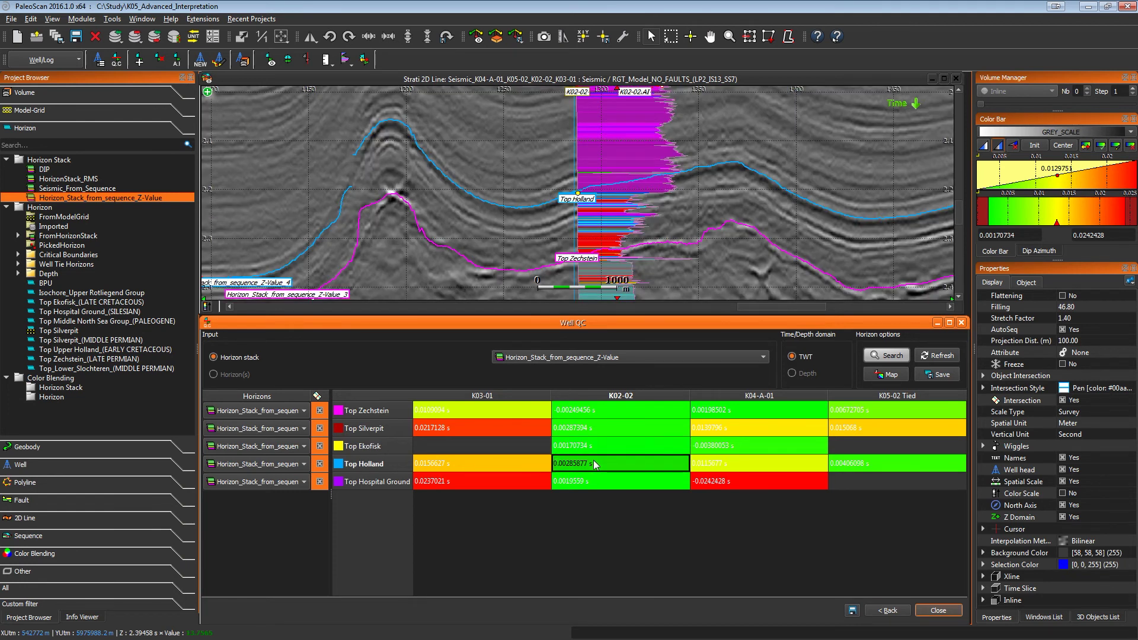
{"action": "left_click", "coordinate": [596, 482]}
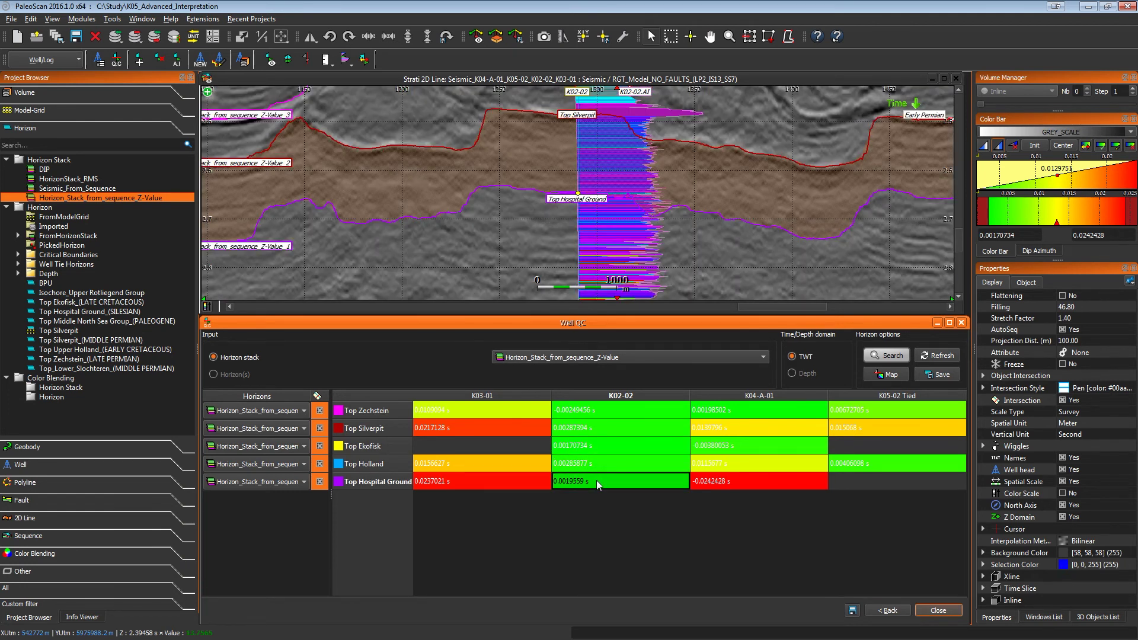
Step: Check the horizon ties of the same five markers at well K04-A-01, from Top Zechstein through Top Hospital Ground
{"action": "left_click", "coordinate": [710, 410]}
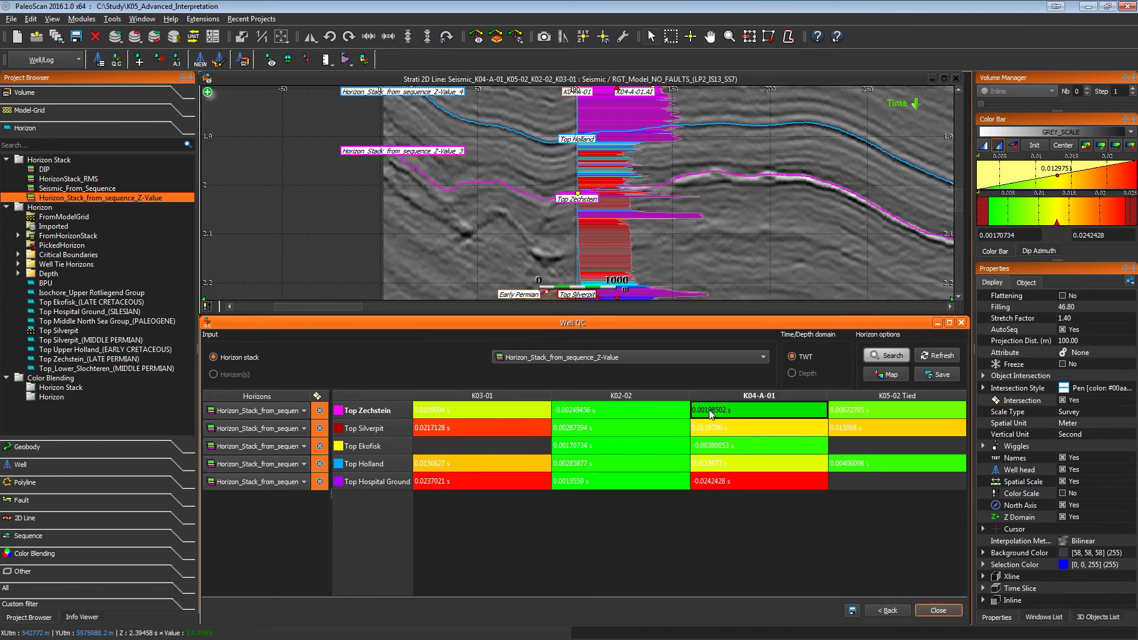
{"action": "left_click", "coordinate": [712, 428]}
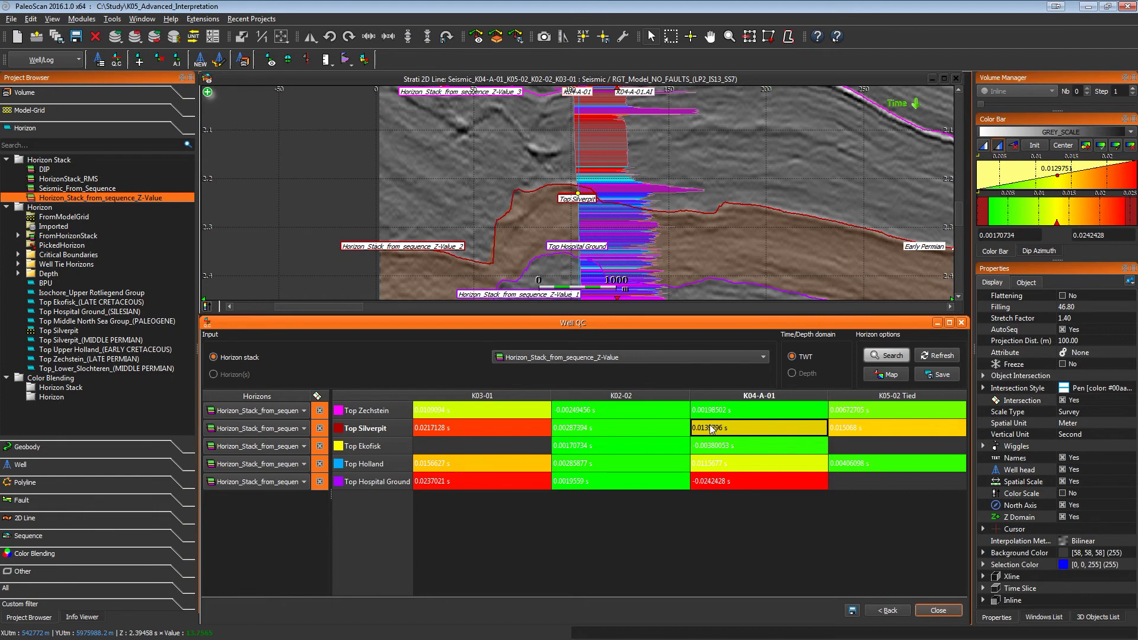
{"action": "left_click", "coordinate": [711, 447]}
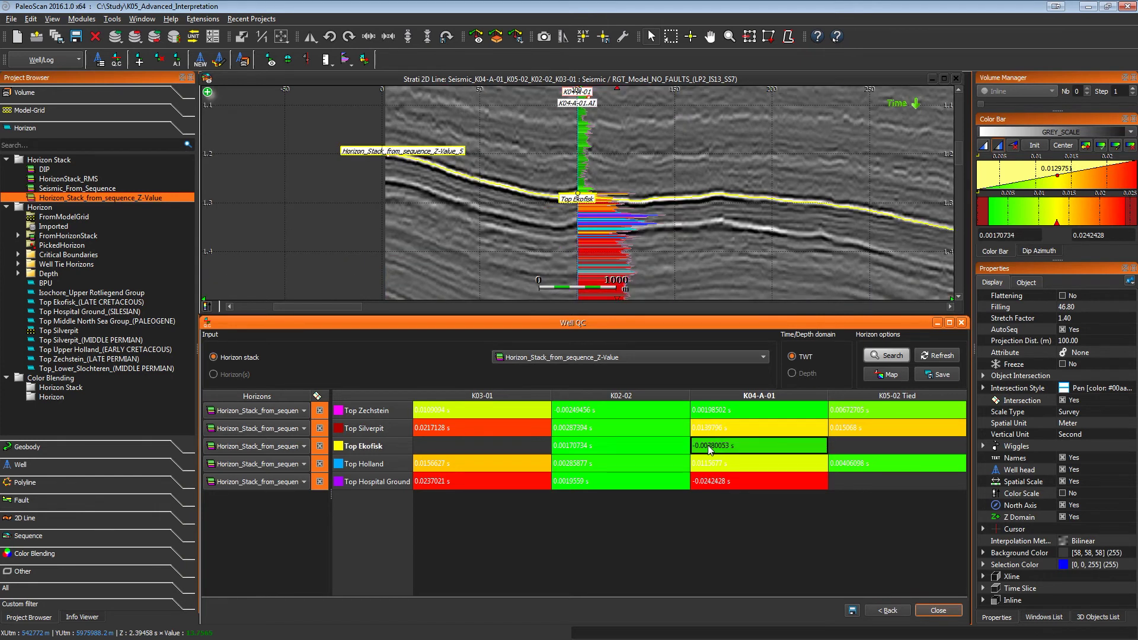
{"action": "left_click", "coordinate": [711, 464]}
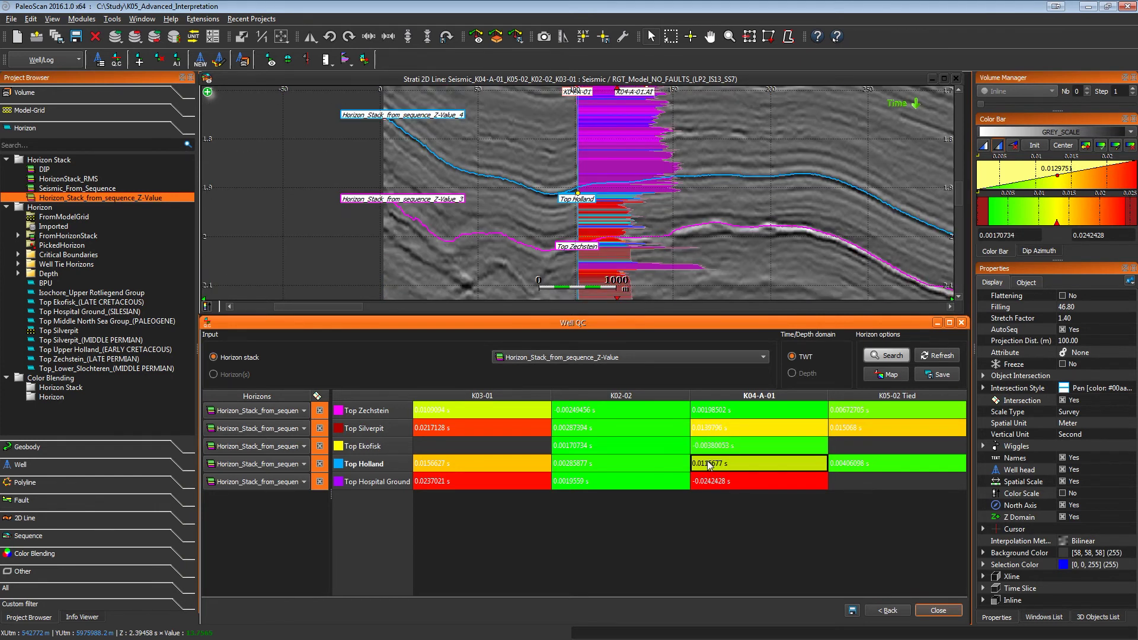
{"action": "left_click", "coordinate": [722, 482]}
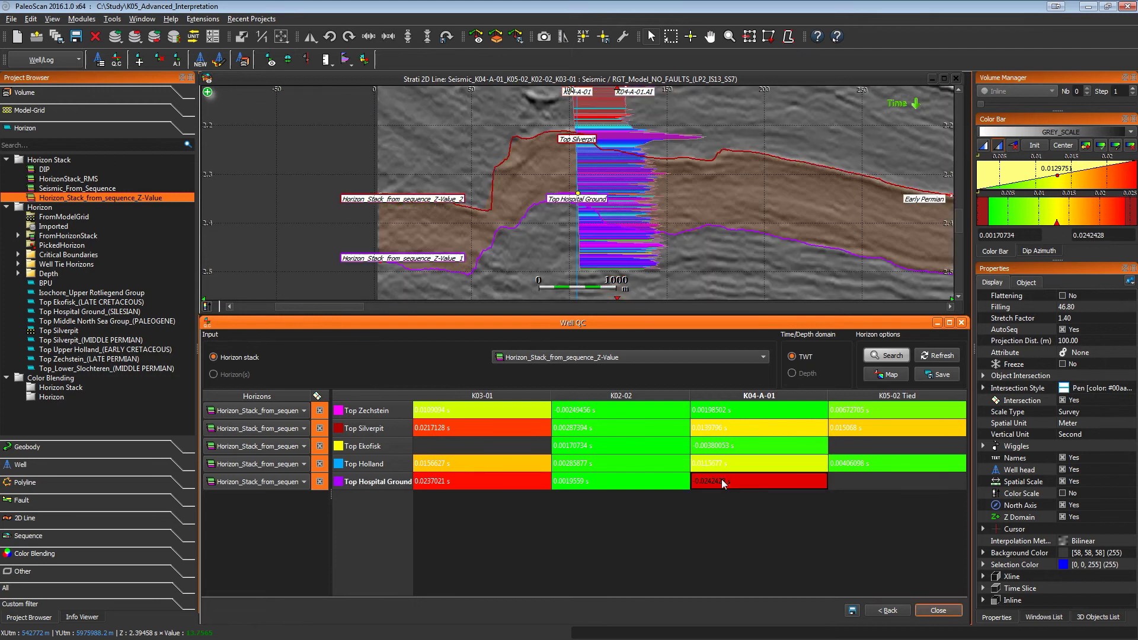
Step: Inspect the Top Hospital Ground tie at K04-A-01 up close and return the section to Top Zechstein at K02-02
{"action": "scroll", "coordinate": [618, 242], "scroll_direction": "up", "scroll_amount": 4}
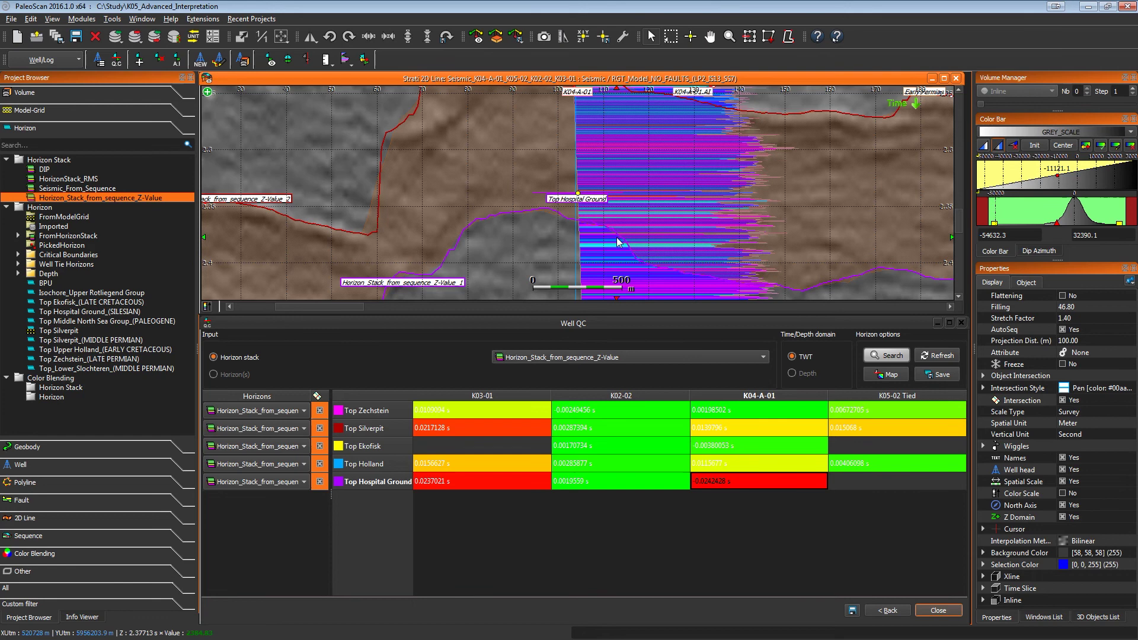
{"action": "scroll", "coordinate": [618, 242], "scroll_direction": "down", "scroll_amount": 5}
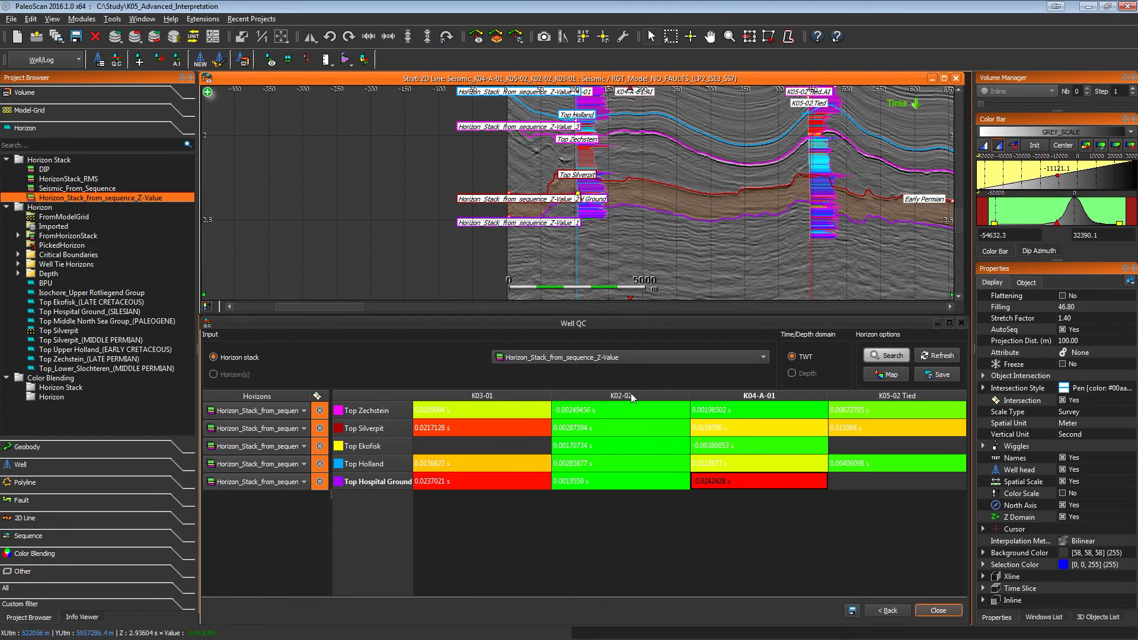
{"action": "left_click", "coordinate": [631, 394]}
{"action": "left_click", "coordinate": [627, 408]}
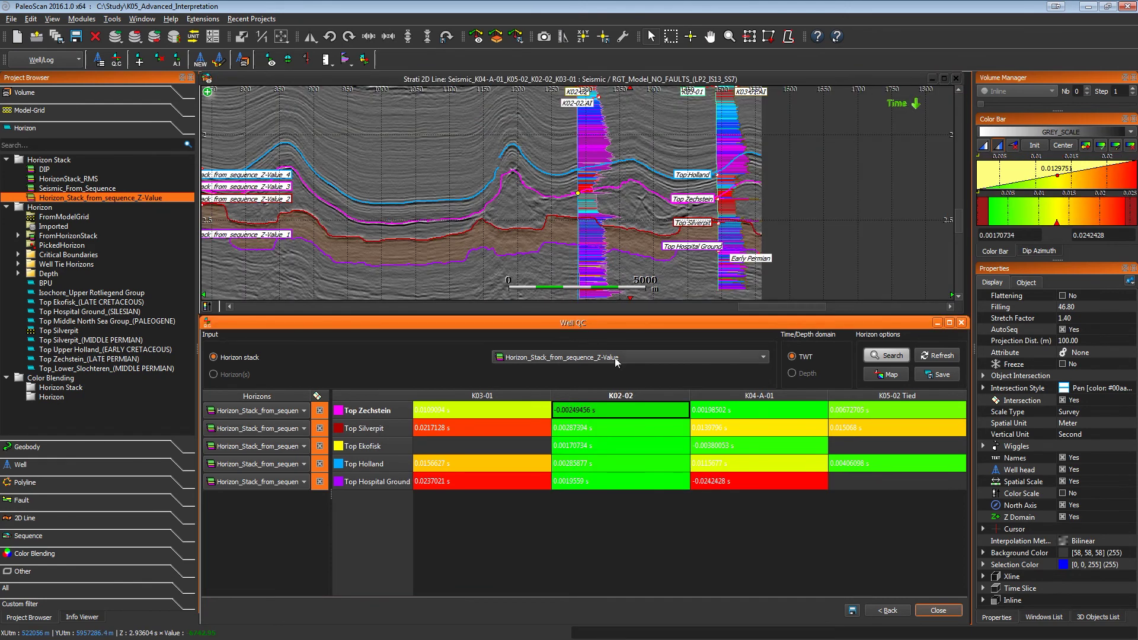